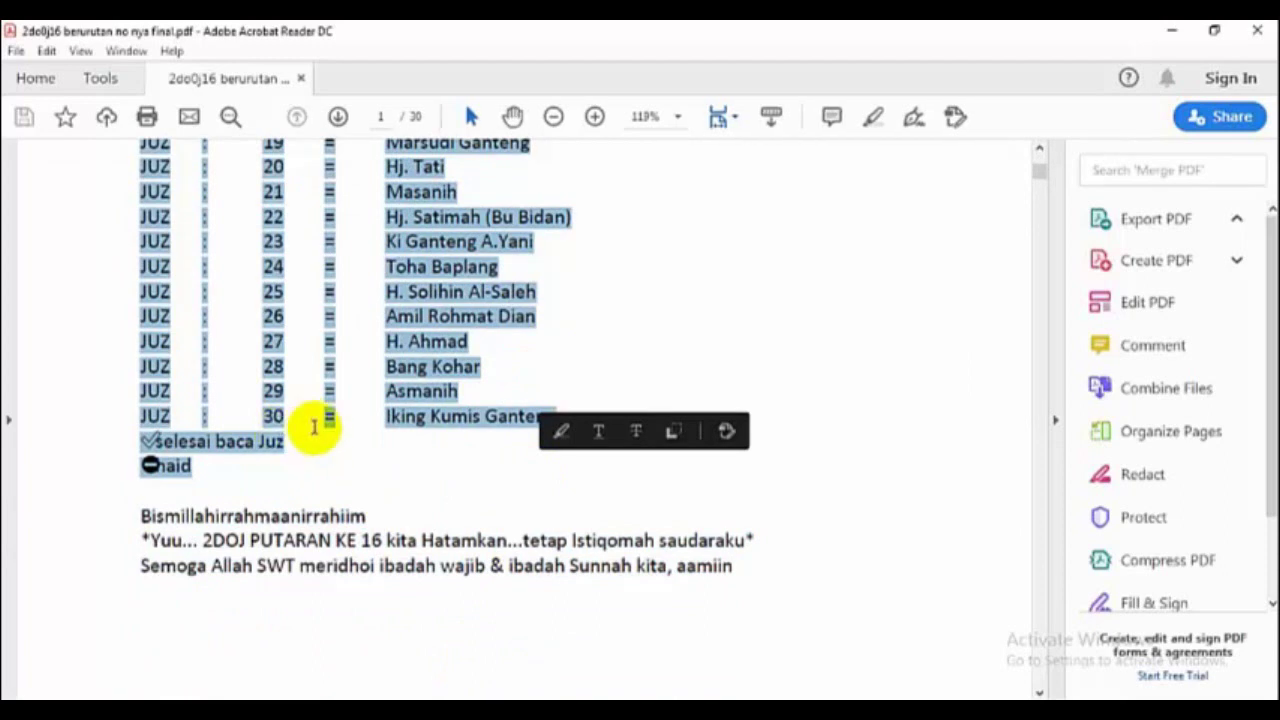
- Examine the juz assignment lists in the PDF from the first reading through to the last page, and close the file
left_click(405, 456)
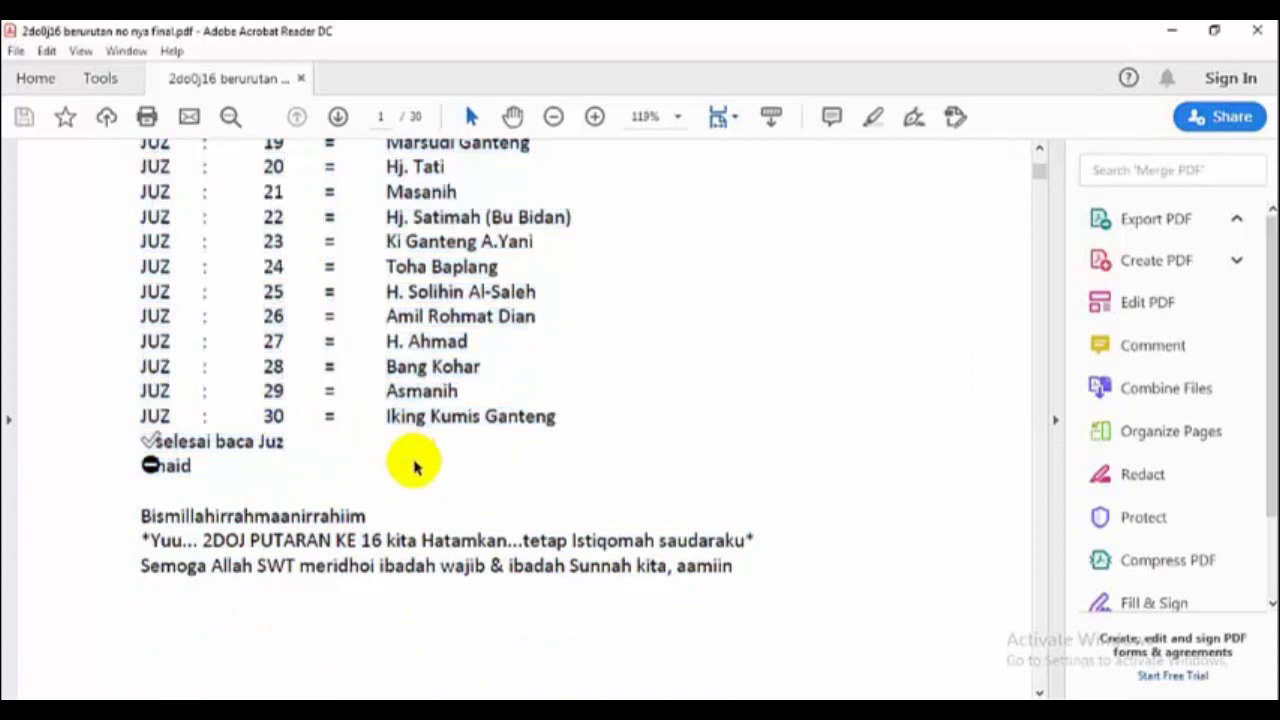
scroll(820, 352, "up", 10)
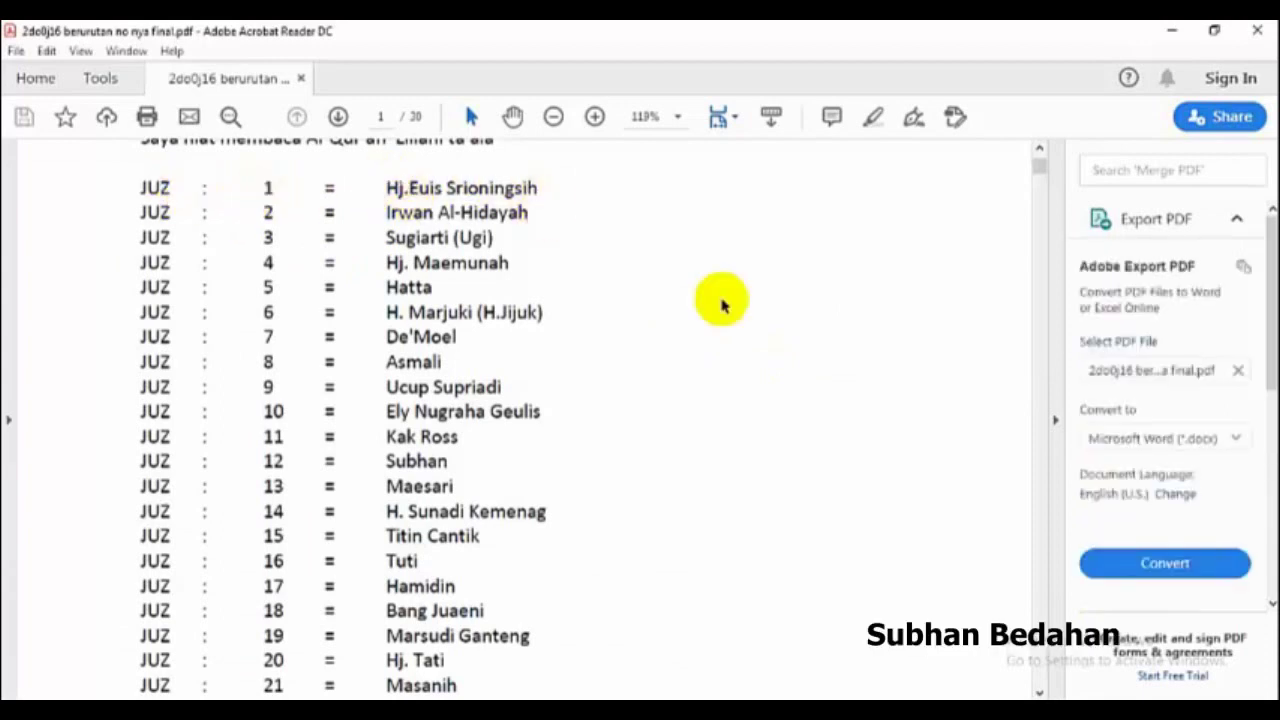
scroll(722, 305, "down", 15)
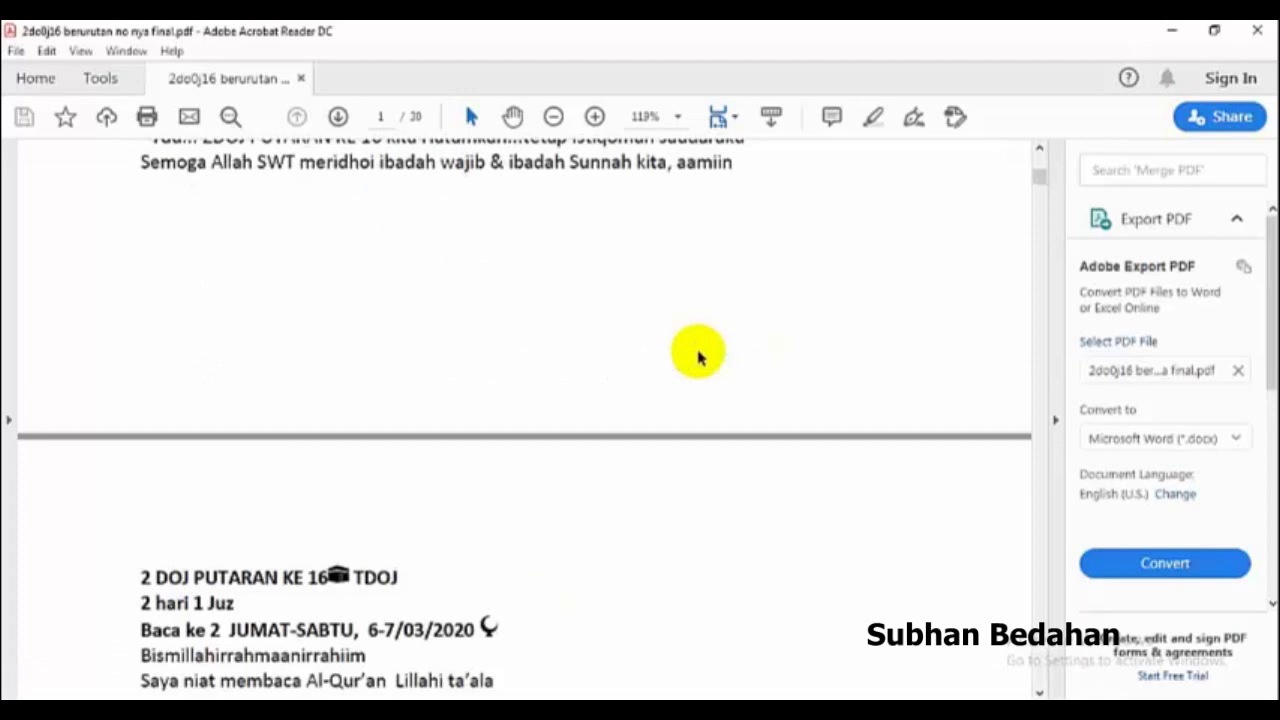
scroll(697, 360, "down", 2)
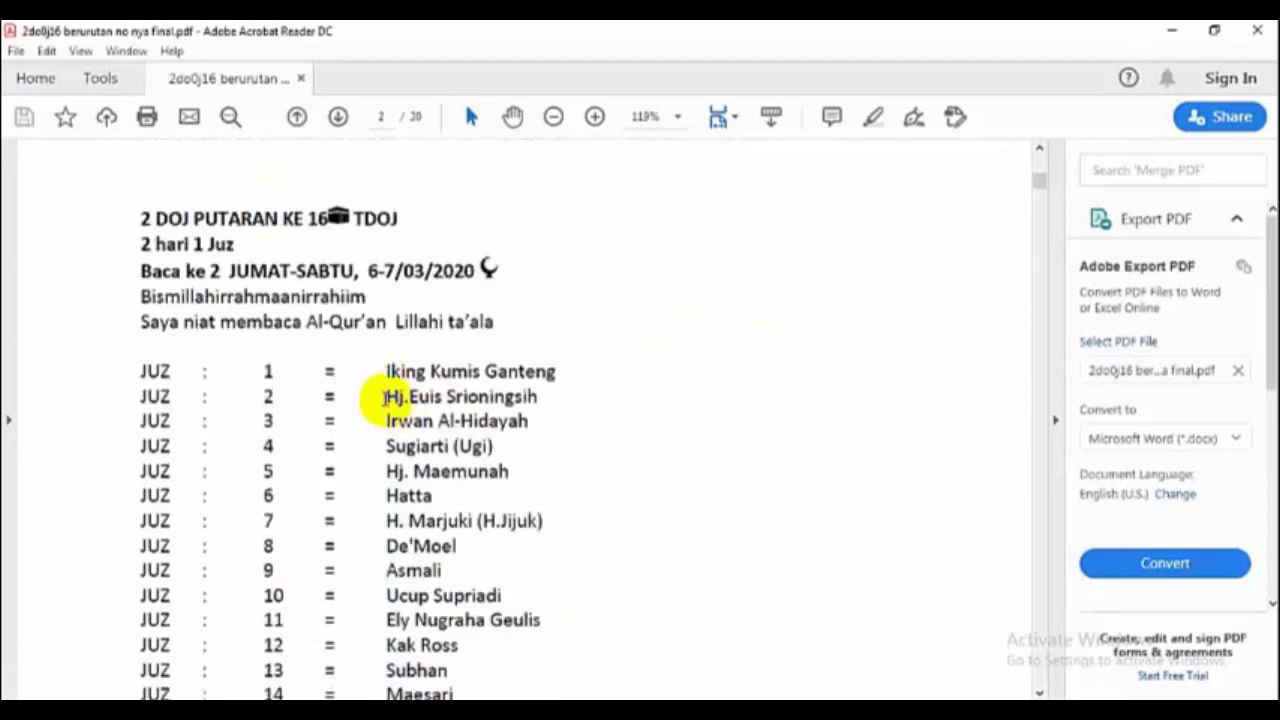
scroll(600, 440, "down", 20)
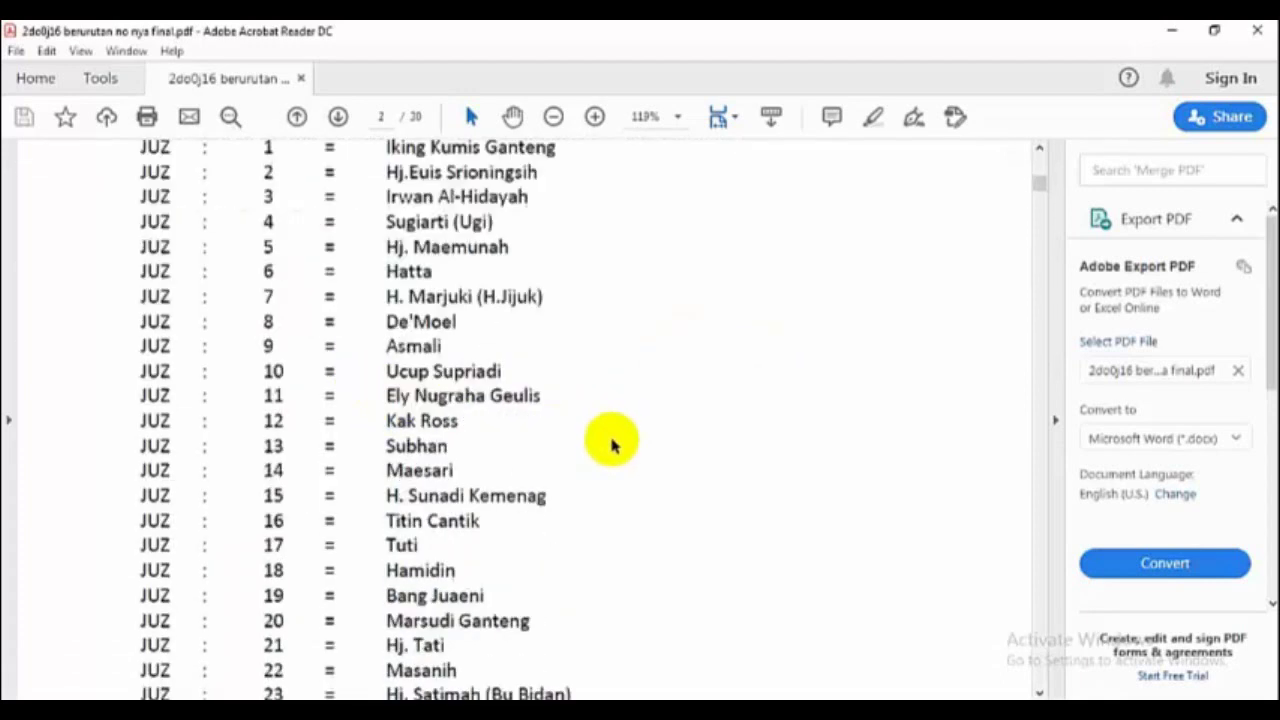
scroll(608, 458, "down", 5)
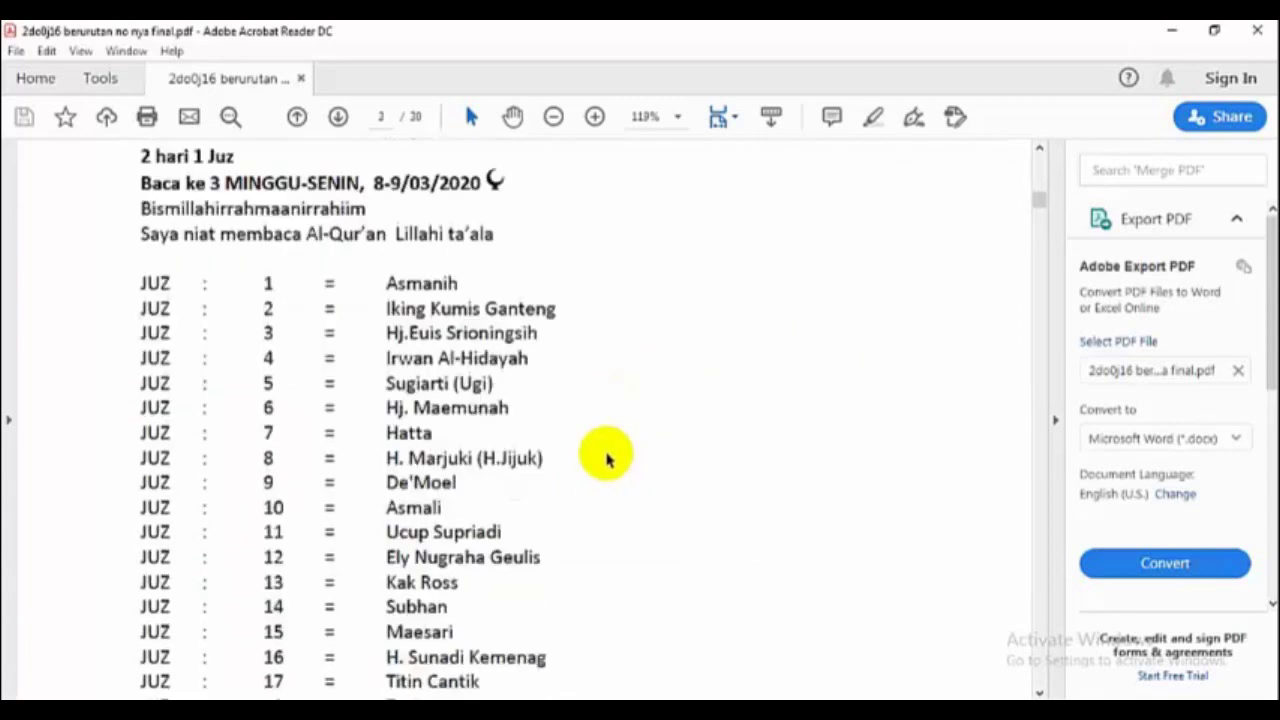
scroll(635, 410, "down", 9)
scroll(652, 428, "down", 10)
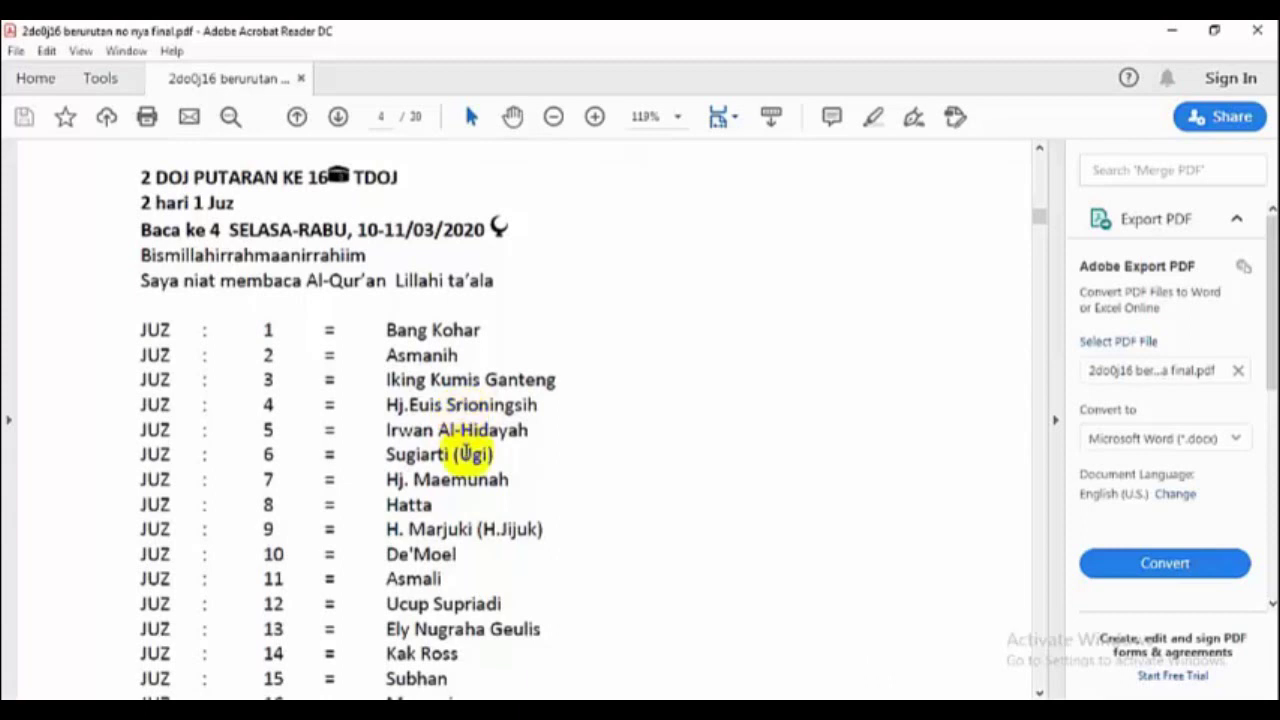
scroll(478, 461, "down", 9)
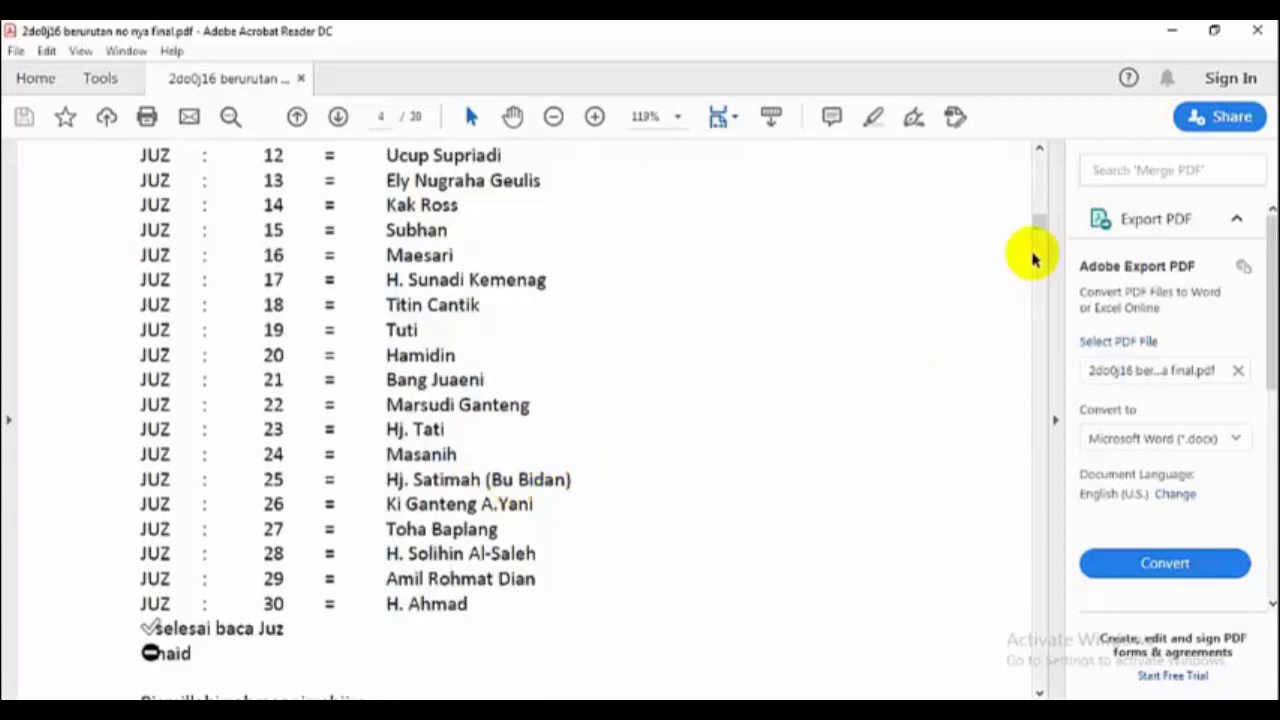
left_click_drag(1037, 224, 1035, 685)
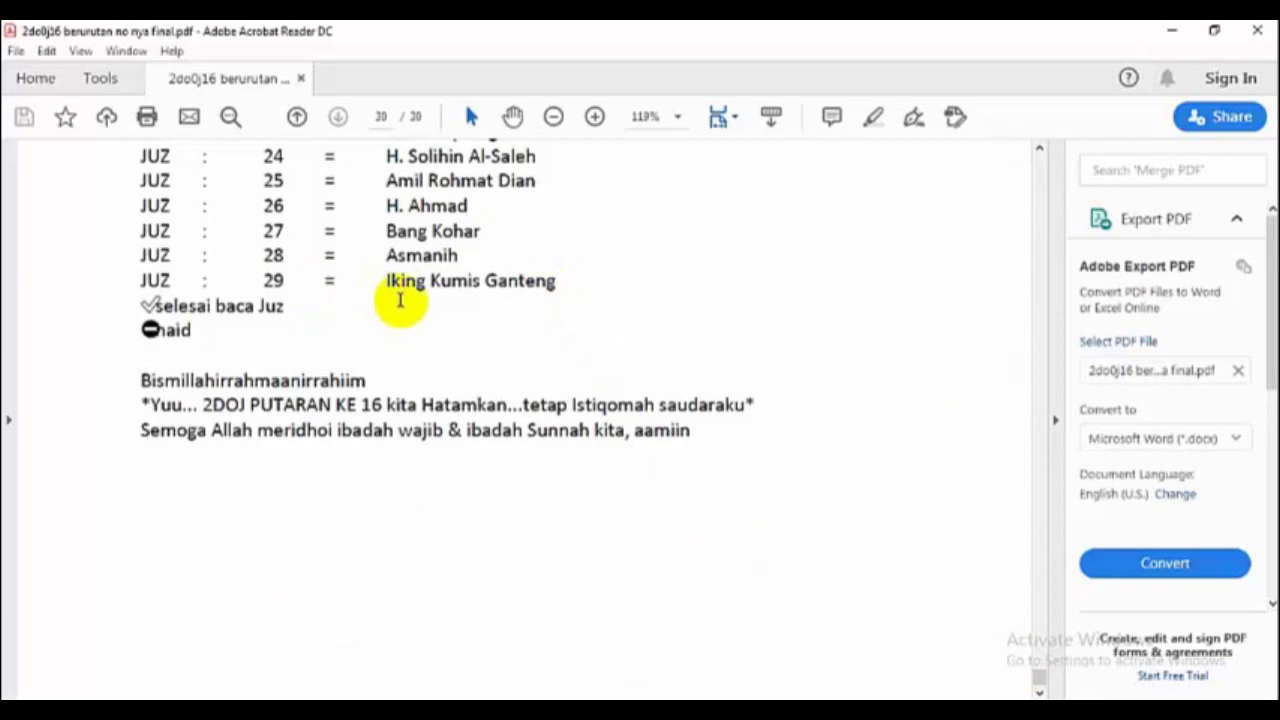
scroll(400, 300, "up", 18)
scroll(400, 300, "up", 6)
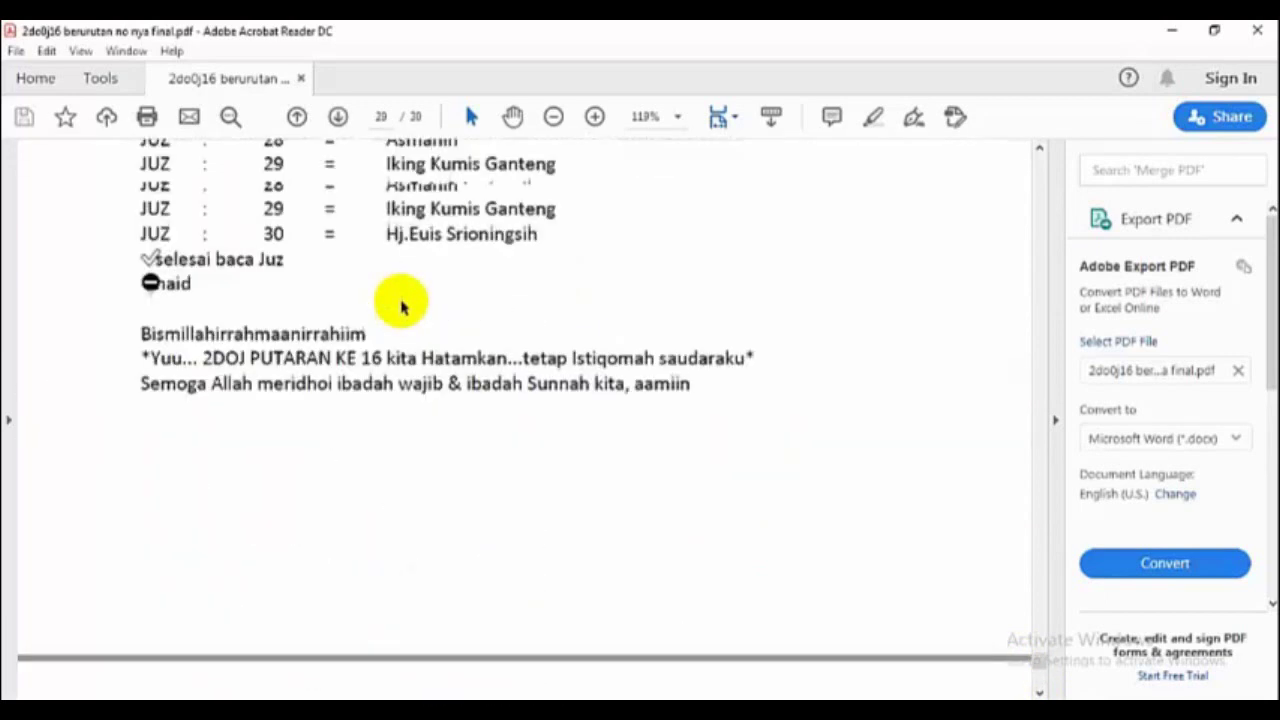
left_click(1255, 35)
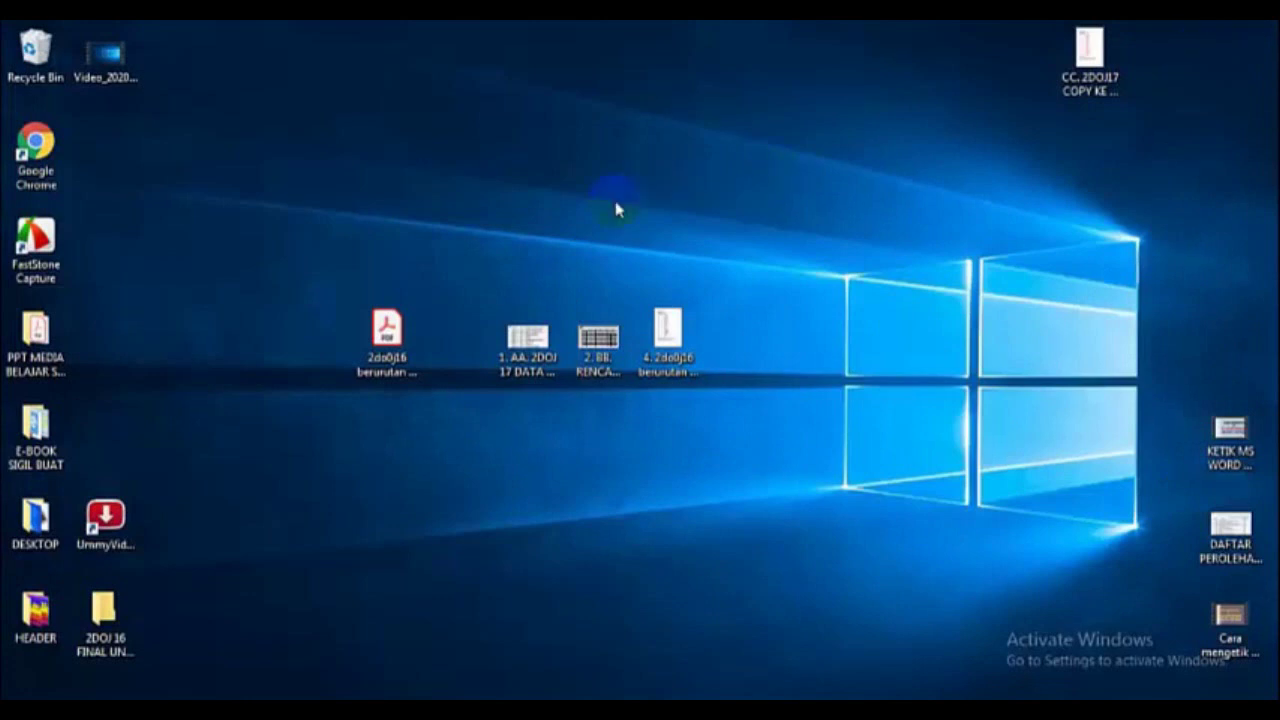
- Open the workbook "1. AA. 2DOJ 17 DATA SHORT" and examine the participant names assigned to juz 1 to 30
left_click(545, 345)
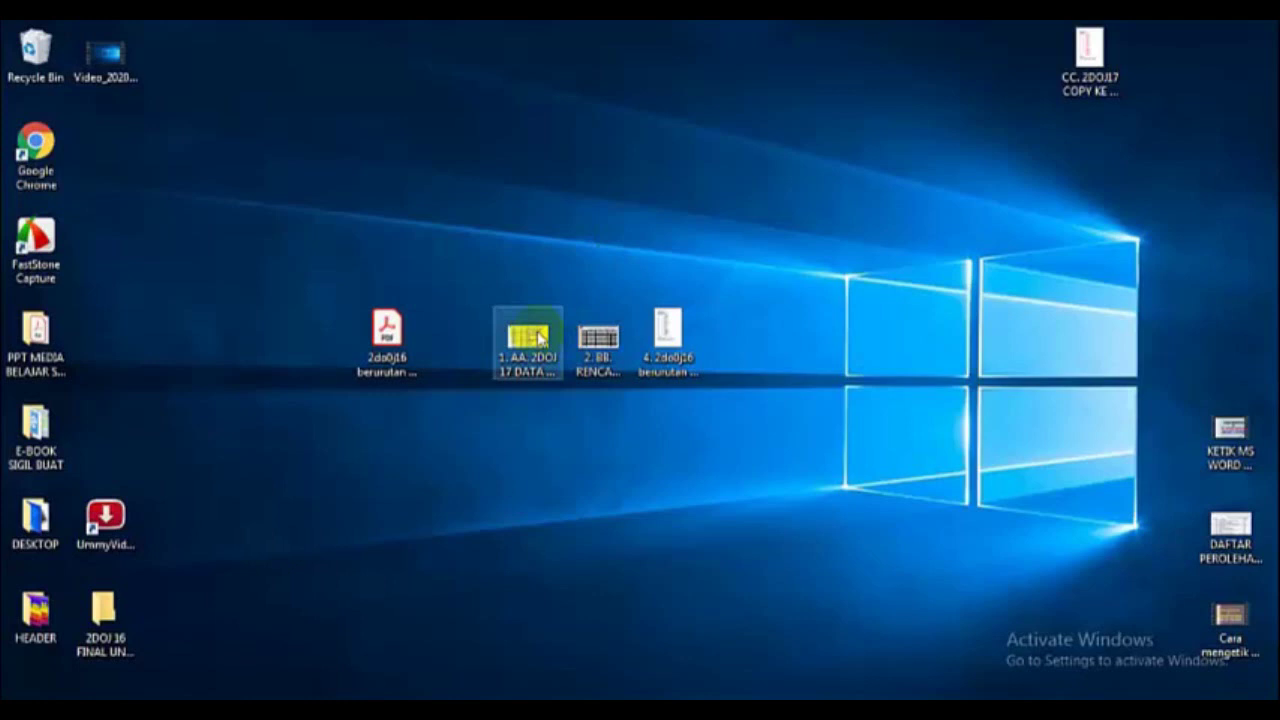
left_click(540, 338)
double_click(540, 338)
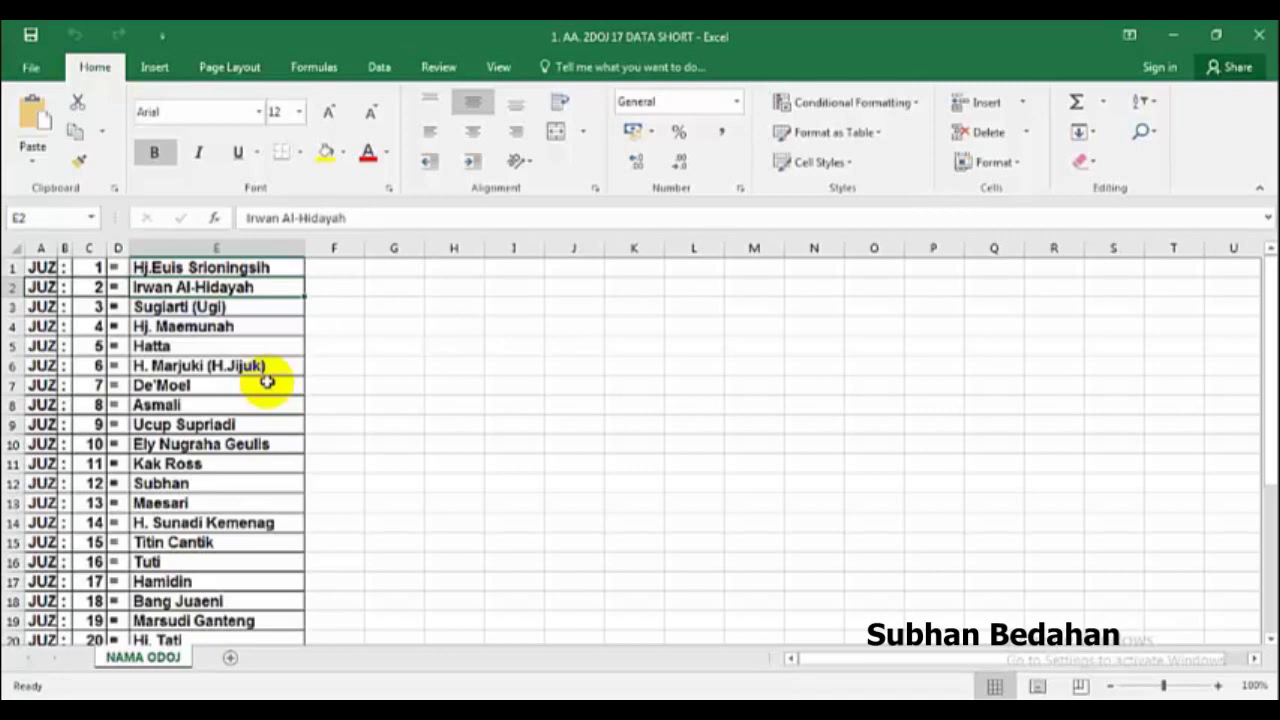
scroll(267, 381, "down", 3)
scroll(265, 375, "up", 3)
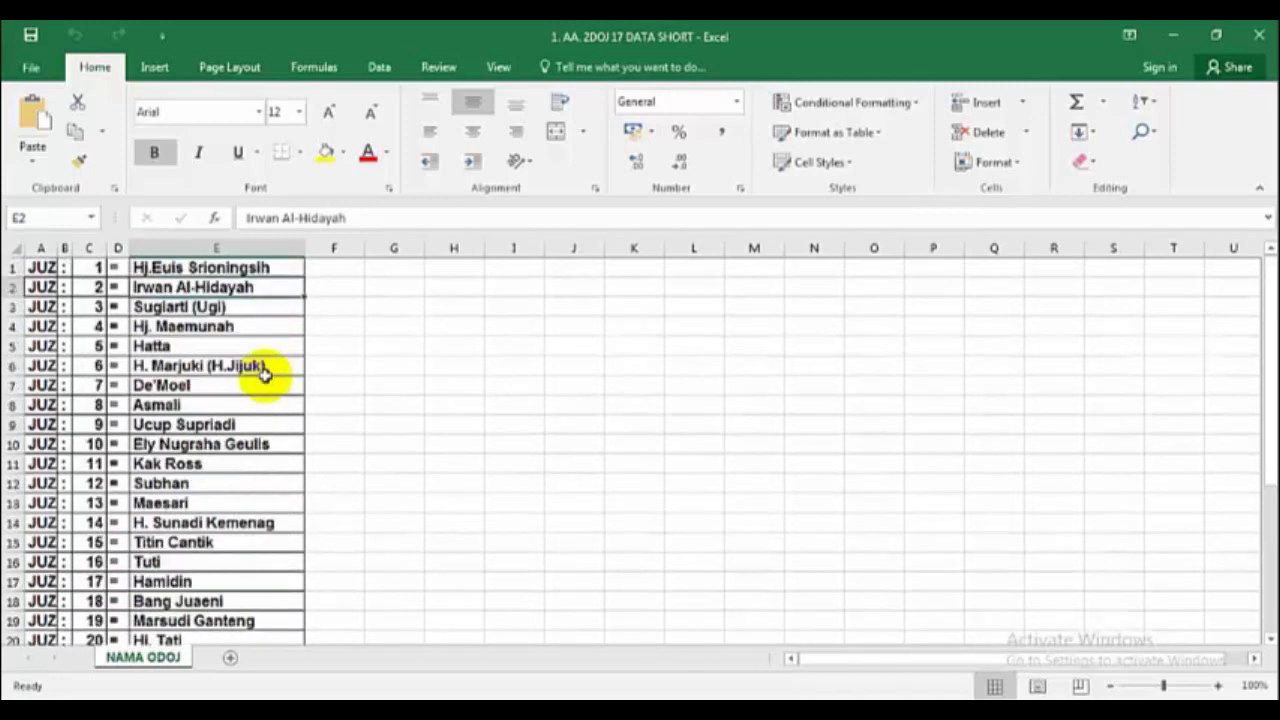
left_click(95, 268)
scroll(210, 277, "down", 7)
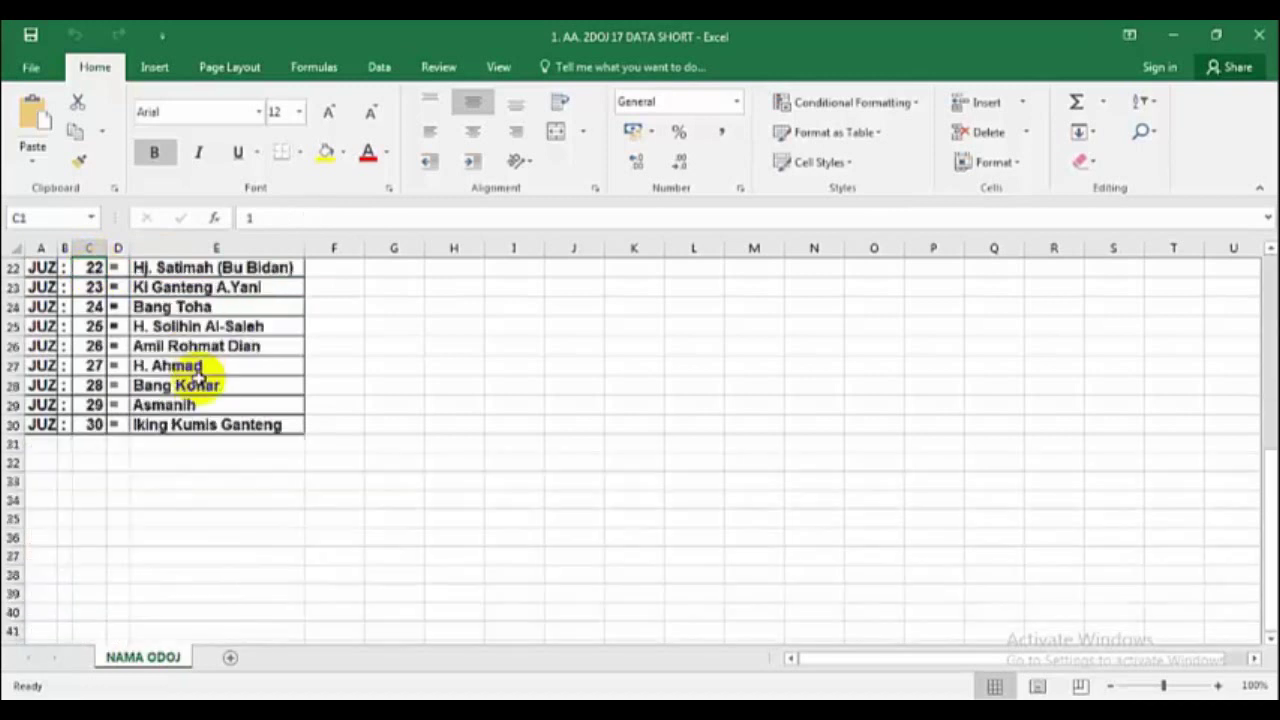
scroll(178, 422, "up", 7)
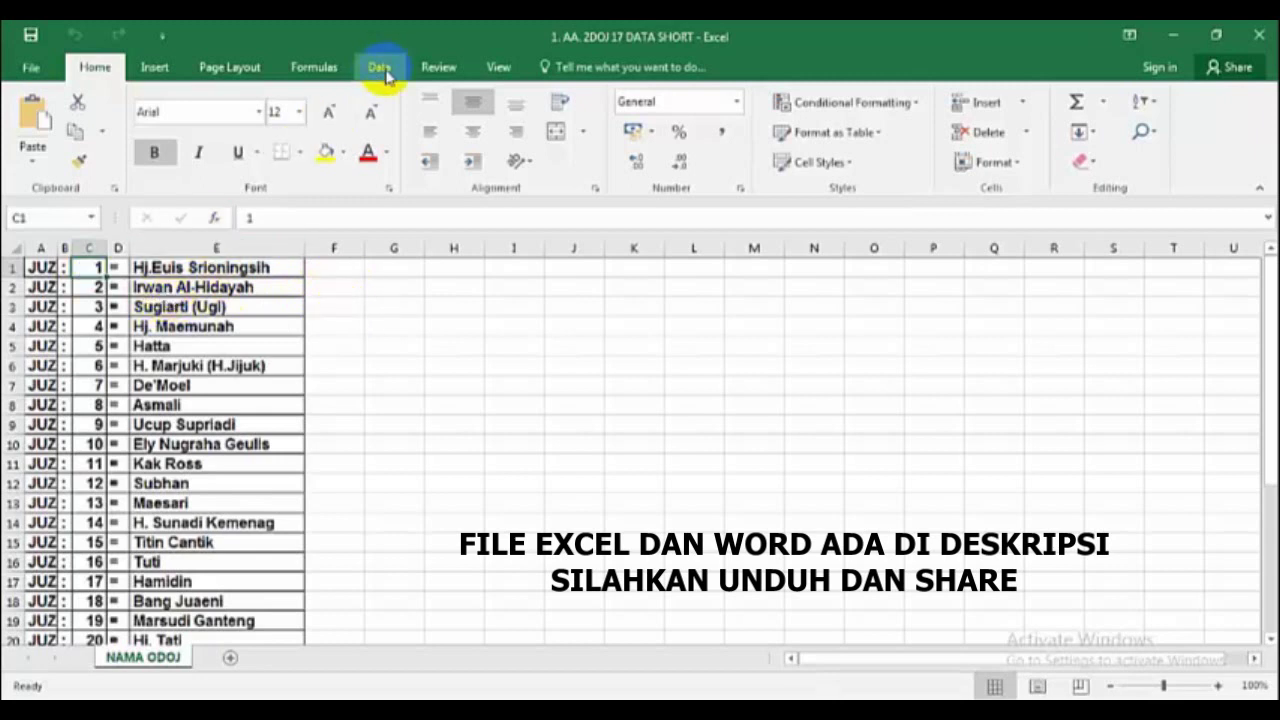
- Close the participant list and open the schedule workbook "2. BB. RENCANA HARI"
left_click(1260, 38)
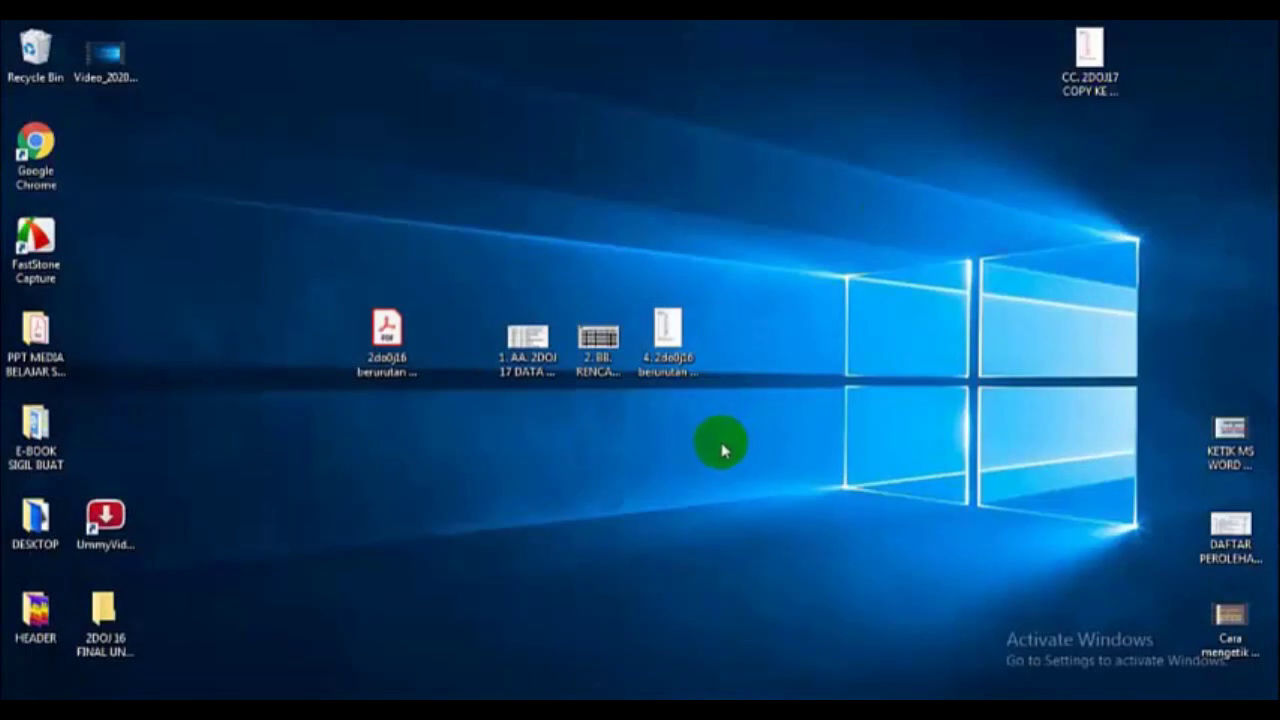
left_click(598, 342)
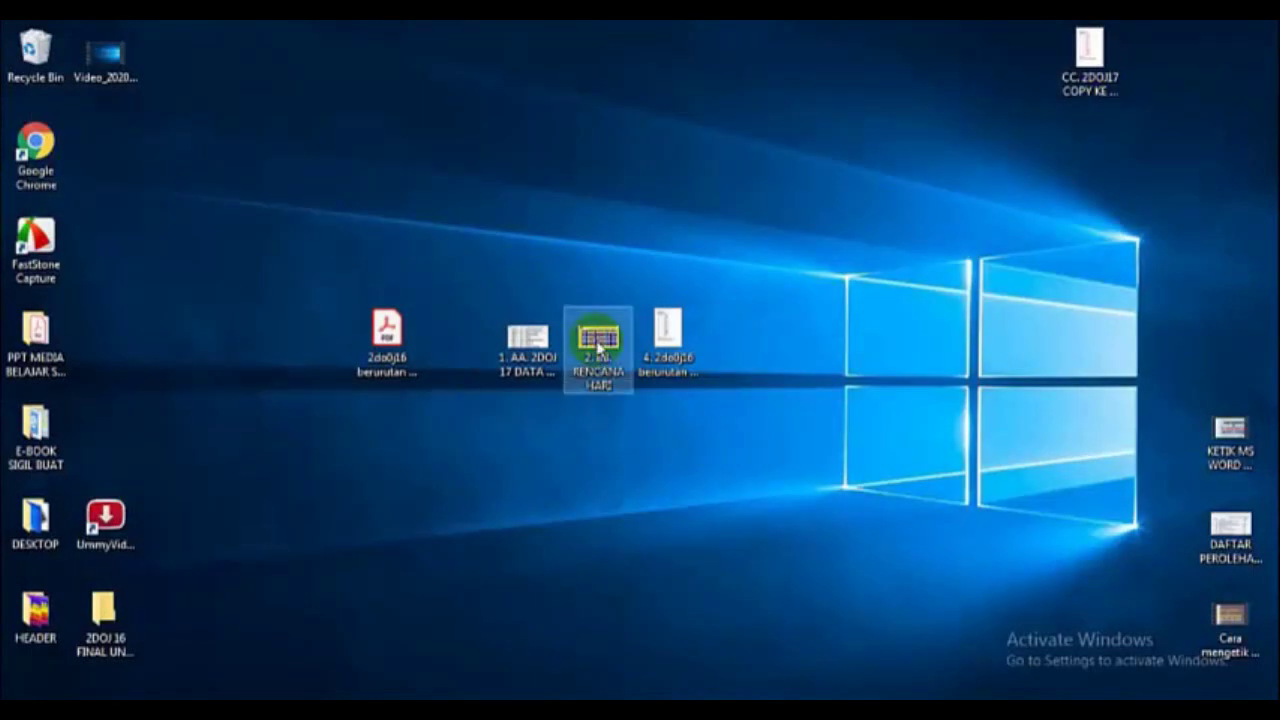
double_click(598, 342)
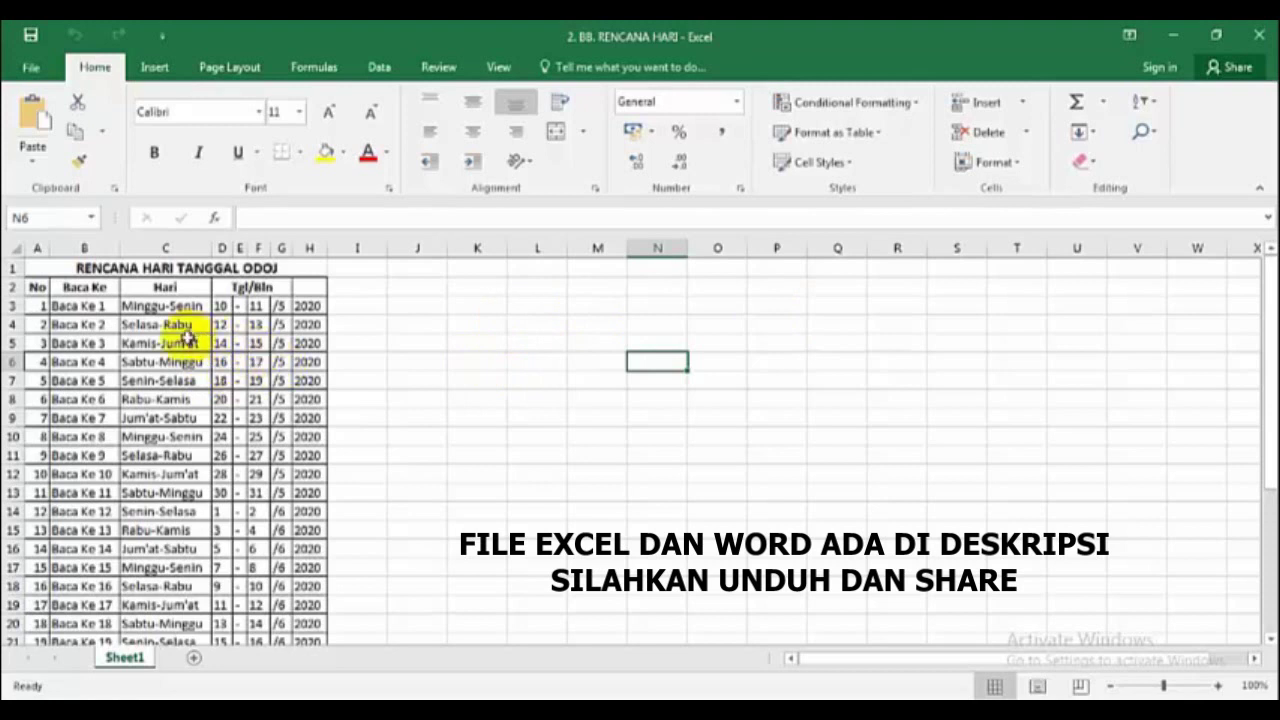
- Examine the reading numbers, day pairs and dates in the schedule from Baca Ke 1 to Baca Ke 30
left_click(38, 288)
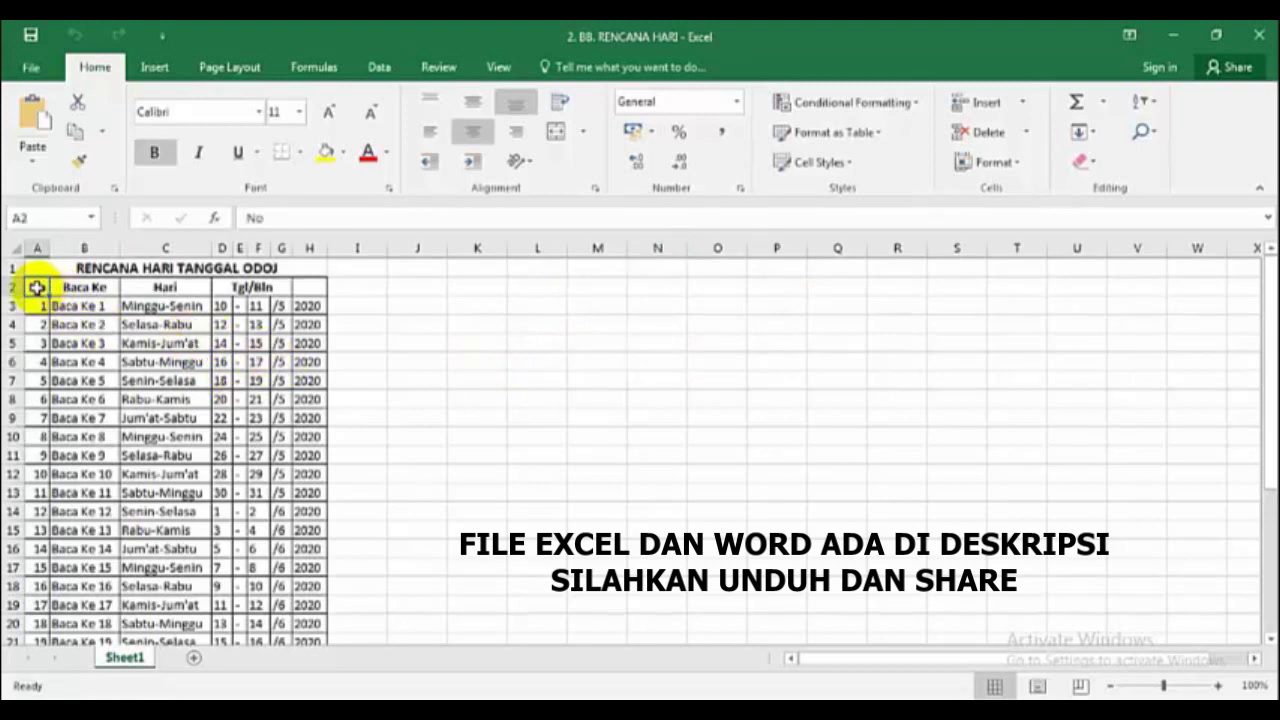
left_click(86, 288)
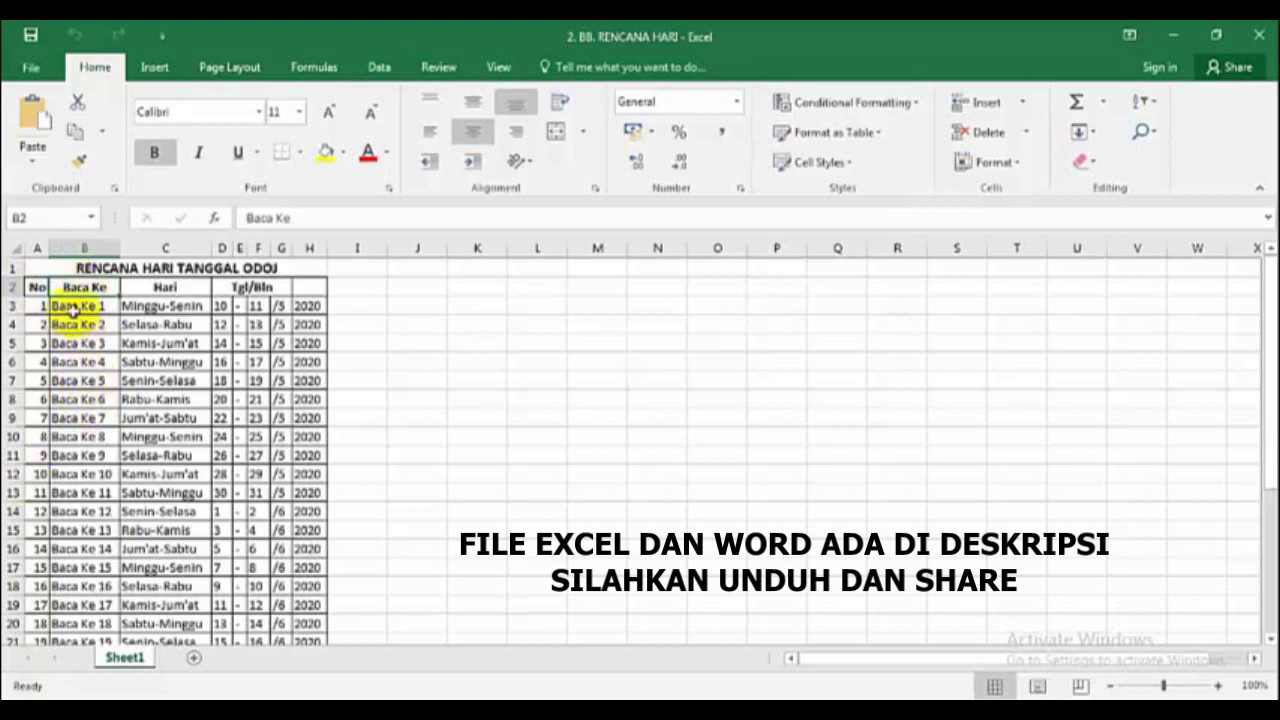
left_click(73, 306)
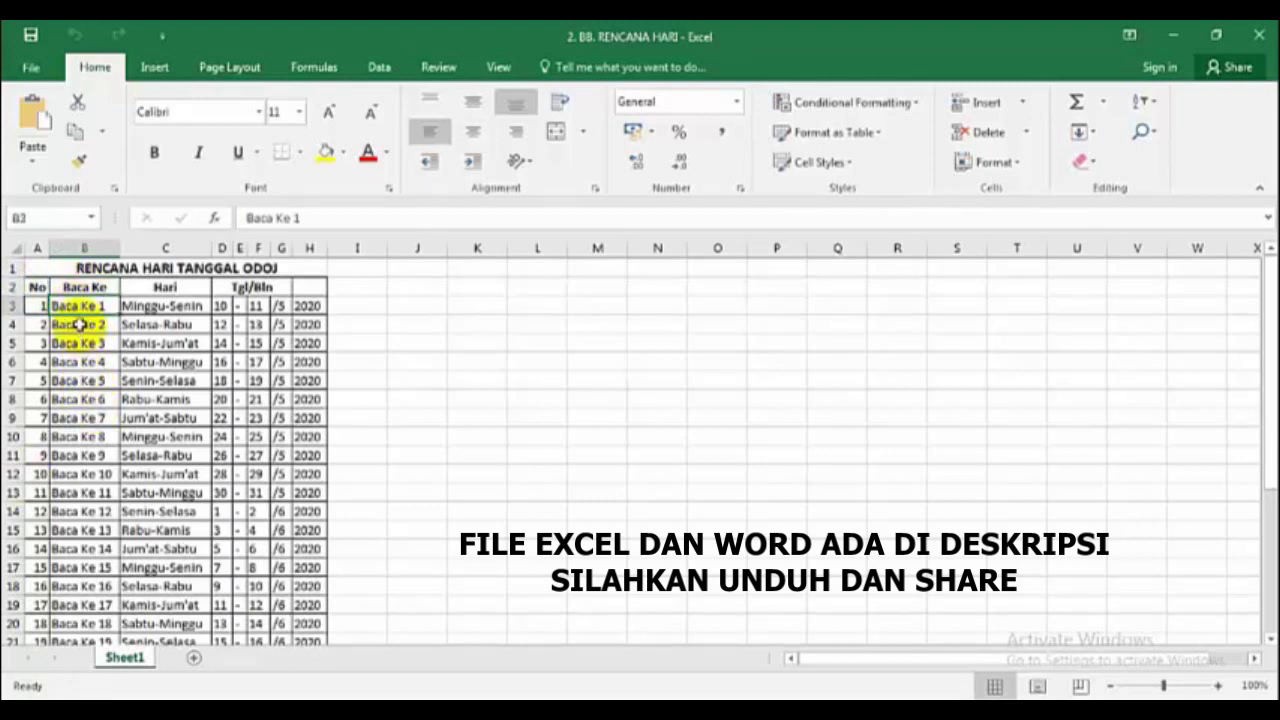
left_click(136, 306)
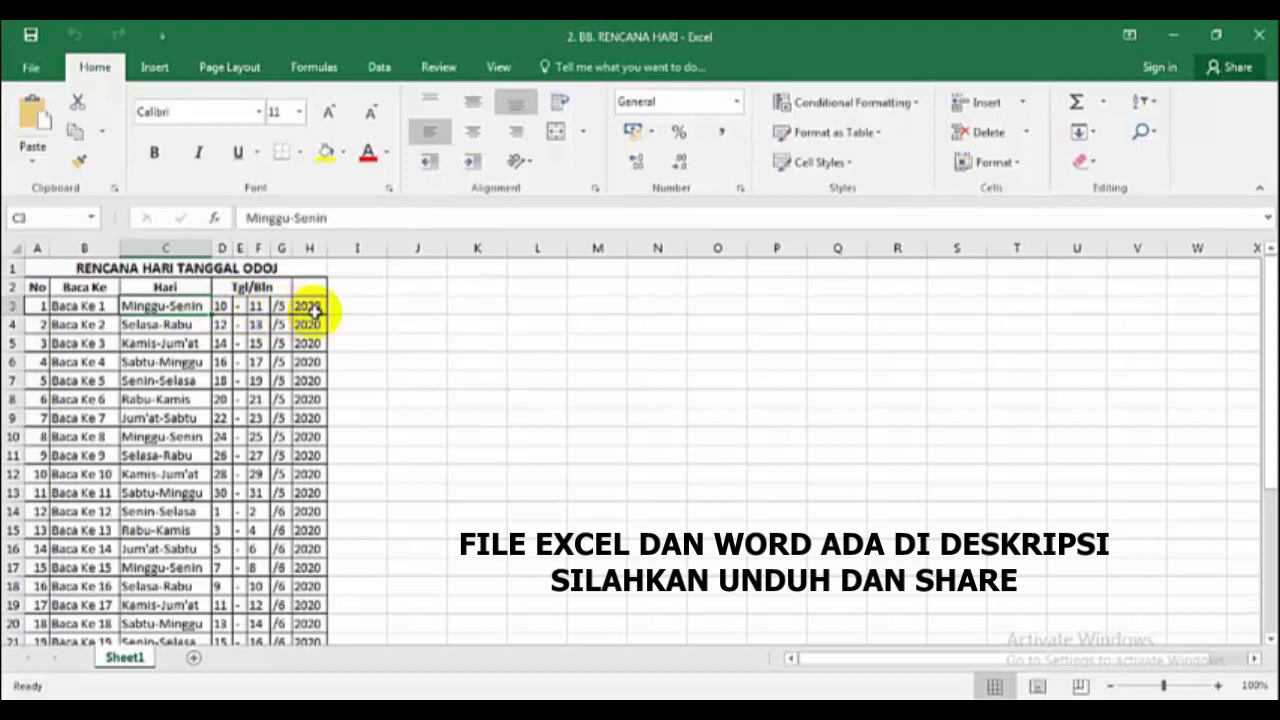
left_click(177, 325)
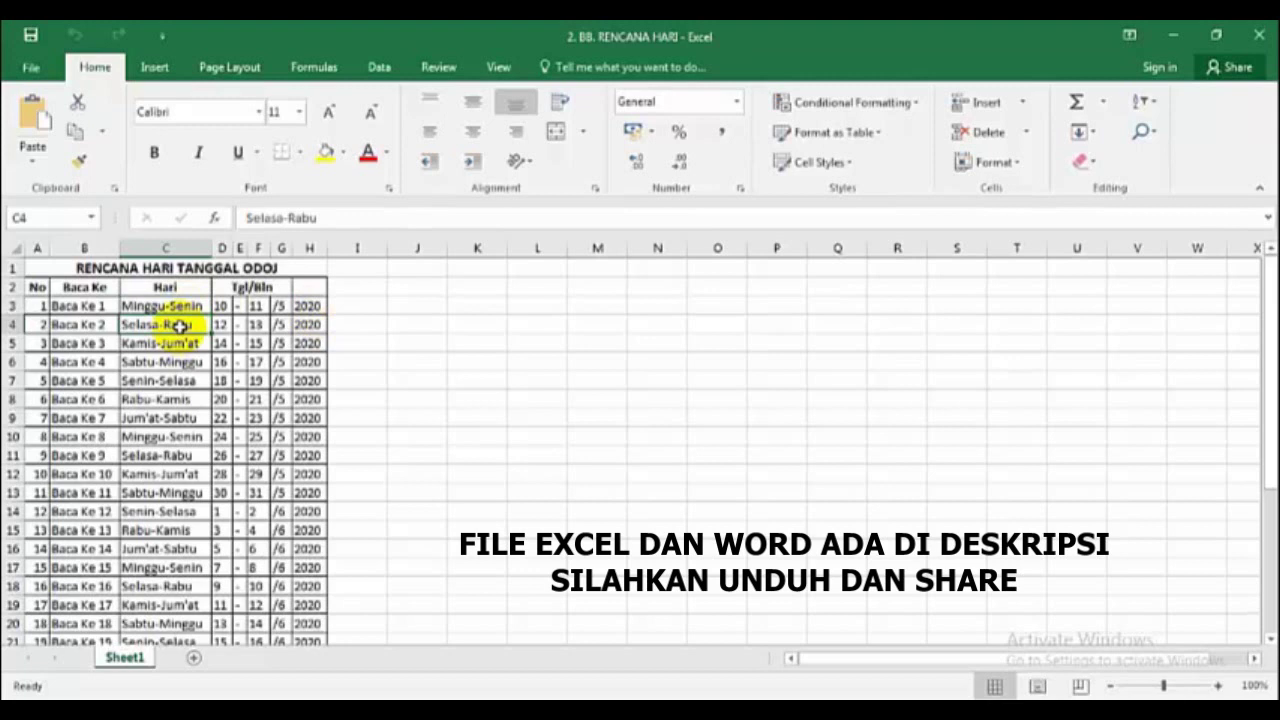
scroll(177, 325, "down", 2)
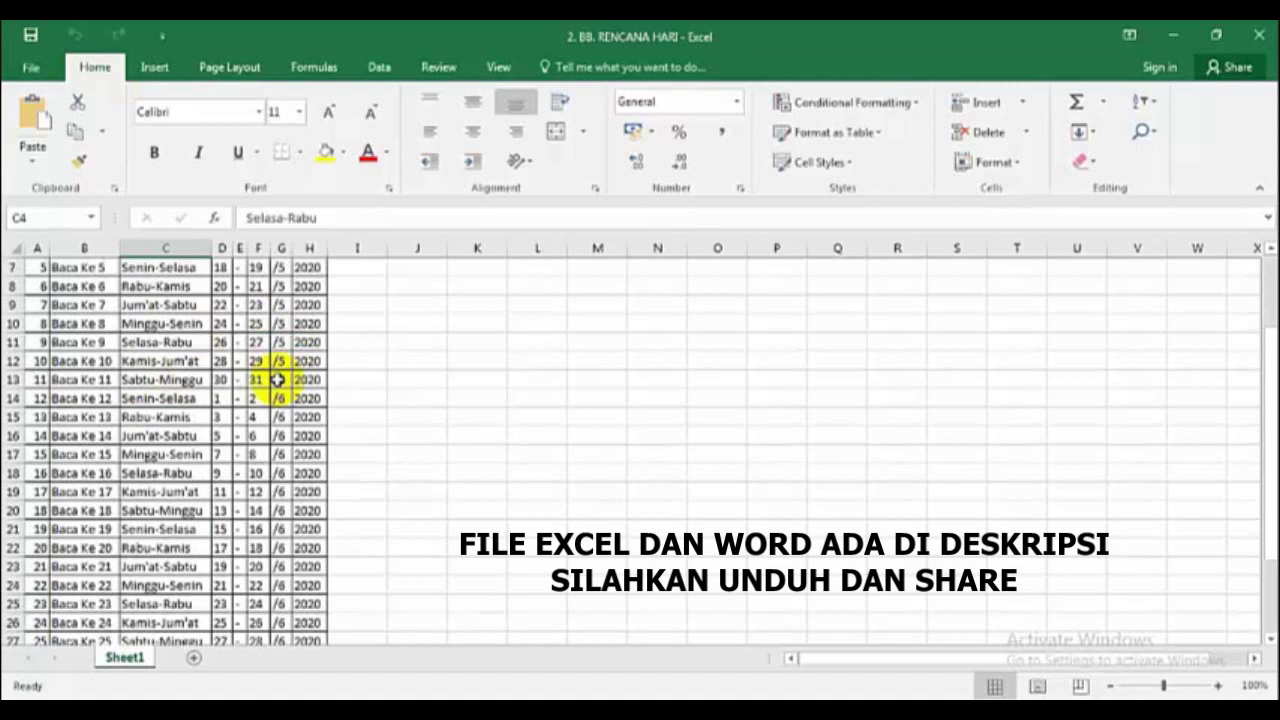
left_click(280, 381)
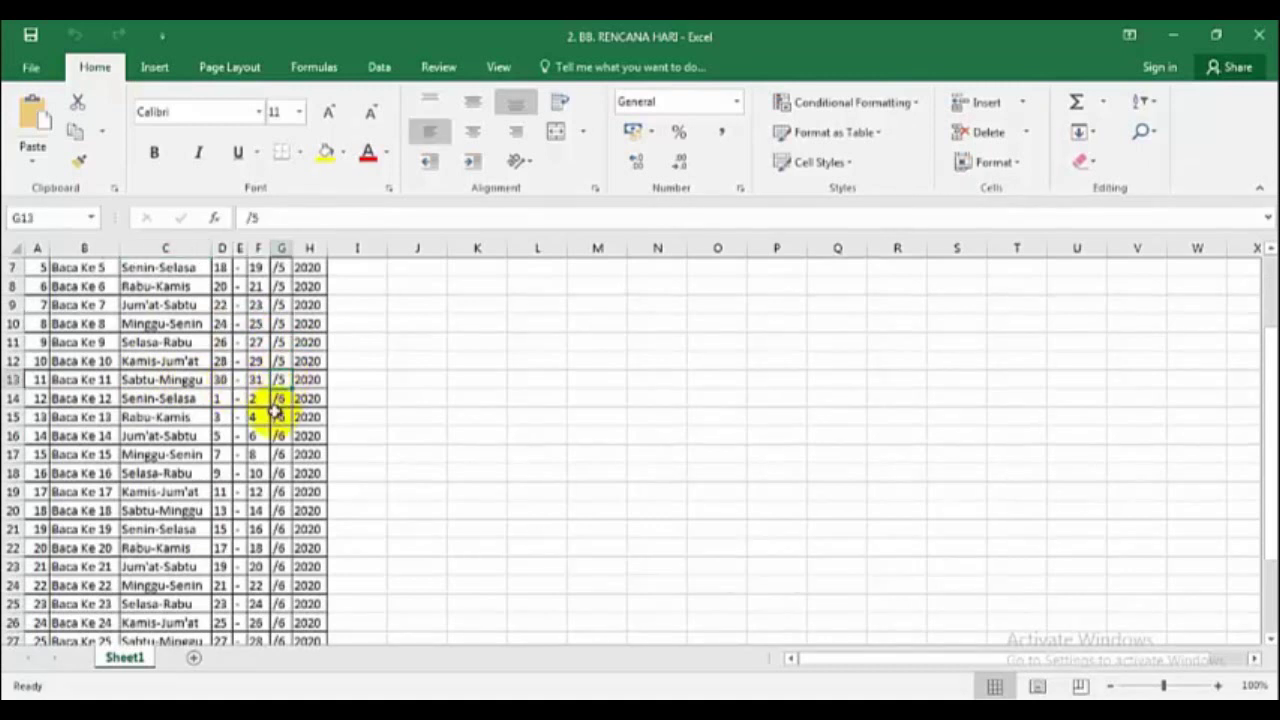
scroll(280, 400, "down", 4)
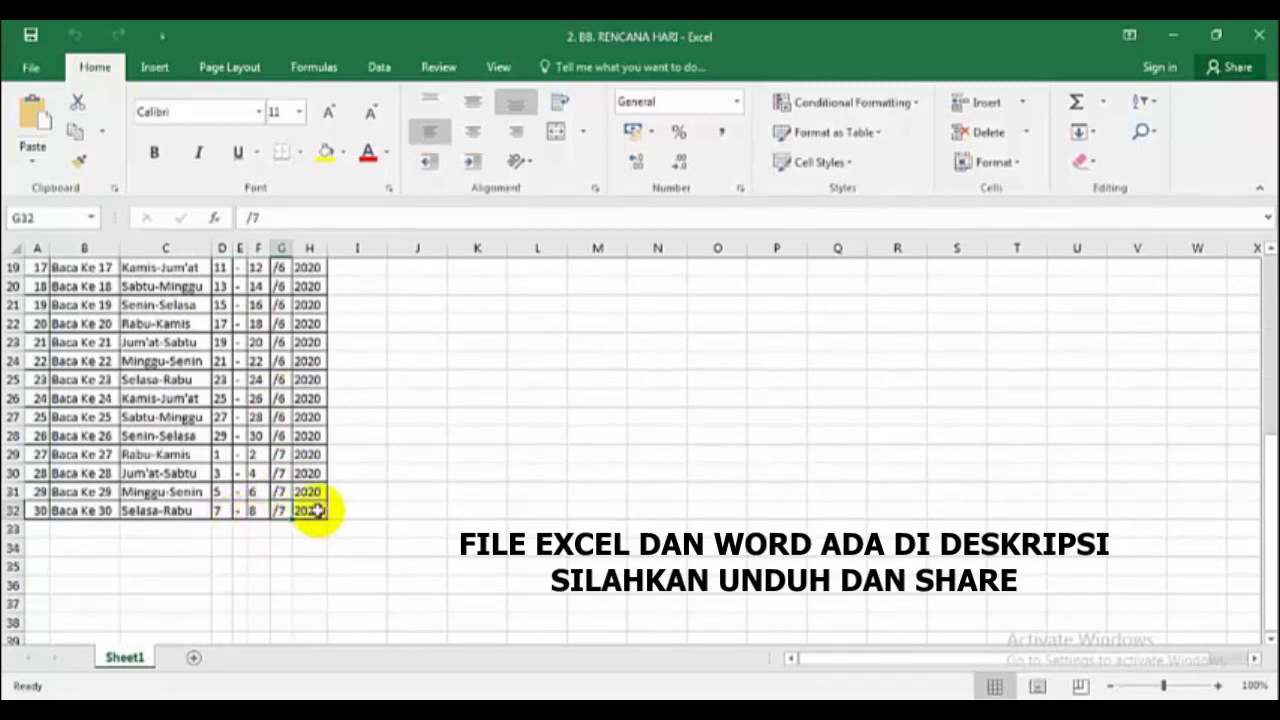
scroll(143, 517, "up", 6)
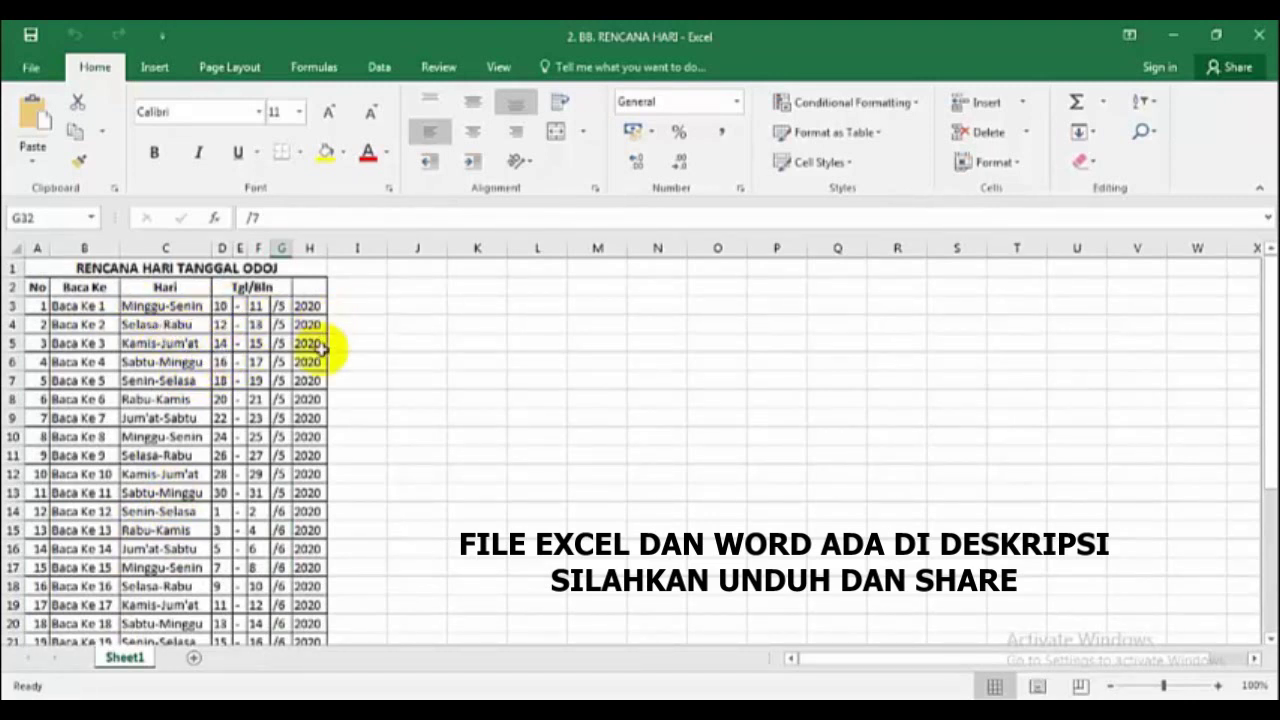
scroll(318, 345, "down", 1)
scroll(310, 345, "up", 1)
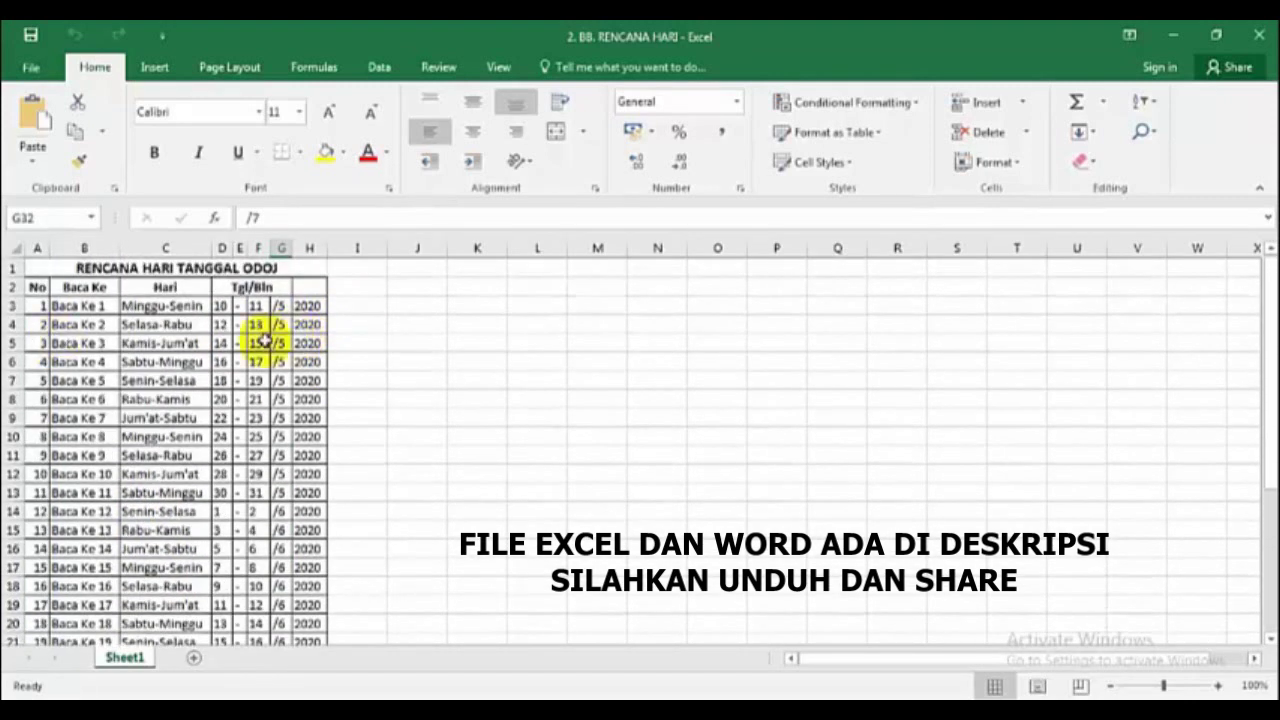
- Copy the Baca Ke 1 schedule row, cells A3 to H3, and minimize the workbook
left_click_drag(30, 306, 308, 308)
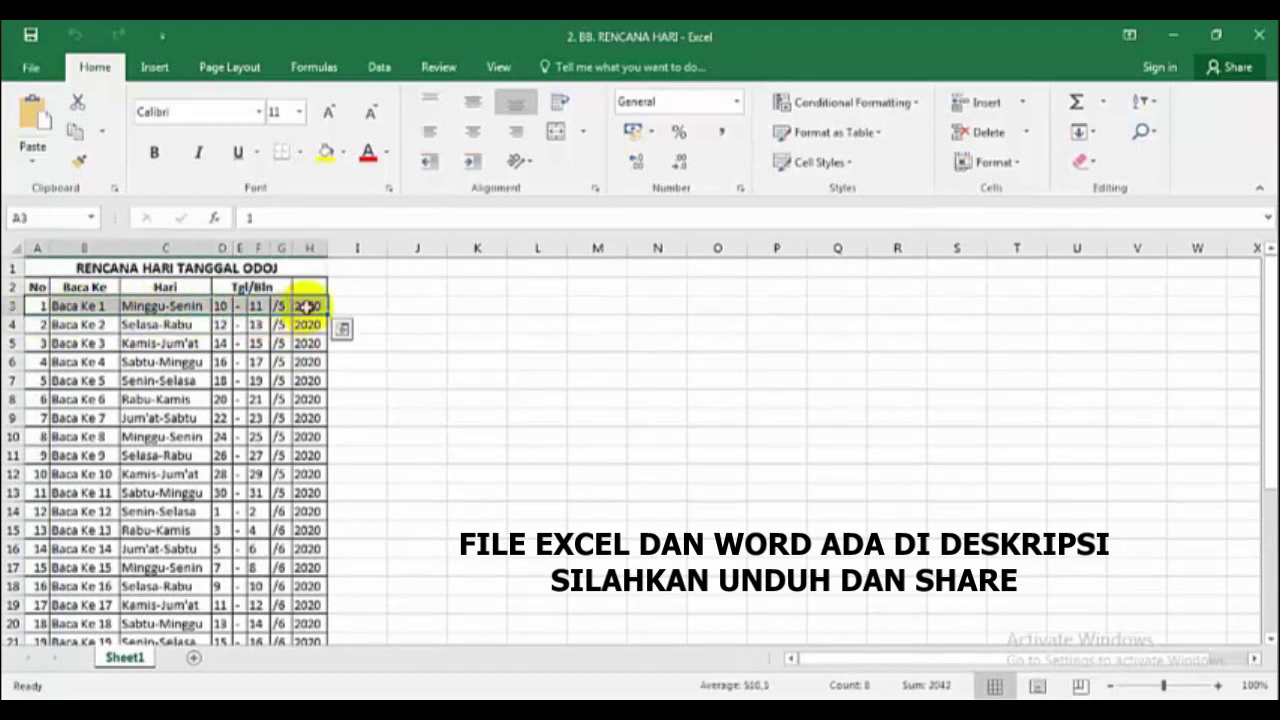
left_click(75, 132)
left_click(1172, 36)
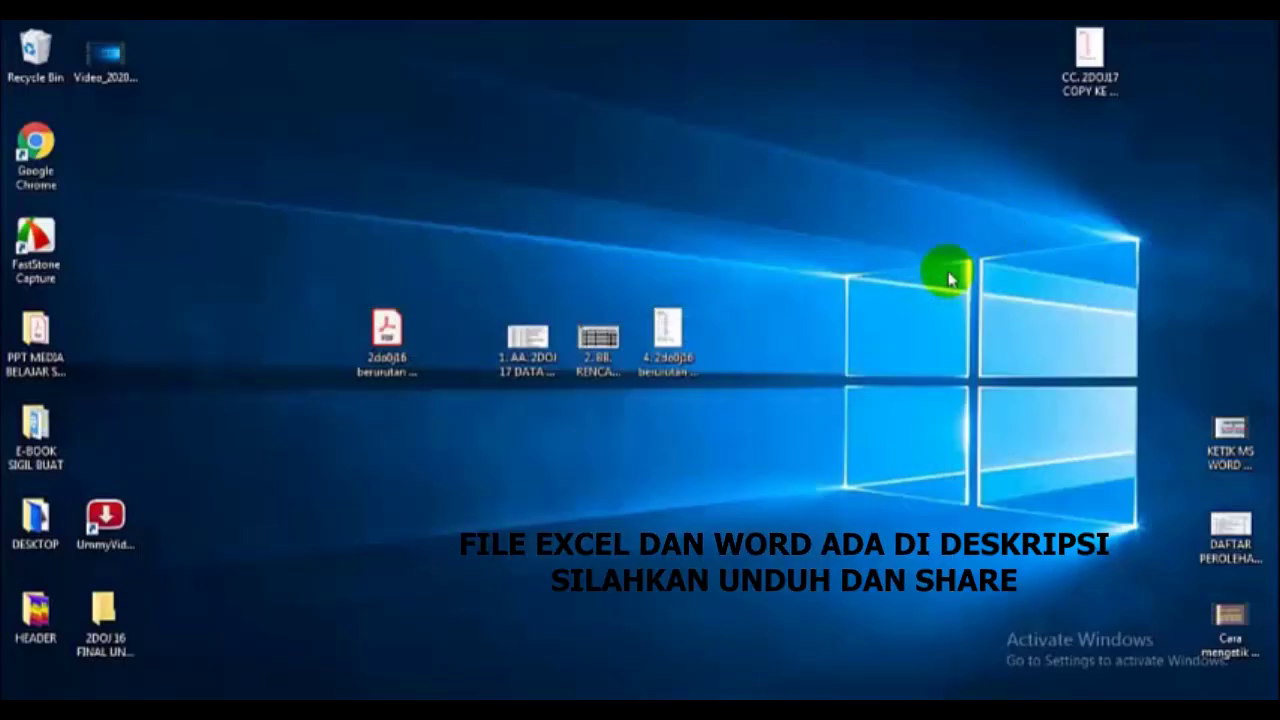
- Try replacing the Baca ke 1 line in "4. 2do0j16 berurutan no nya final" with the copied schedule row, and close the document without saving
double_click(678, 326)
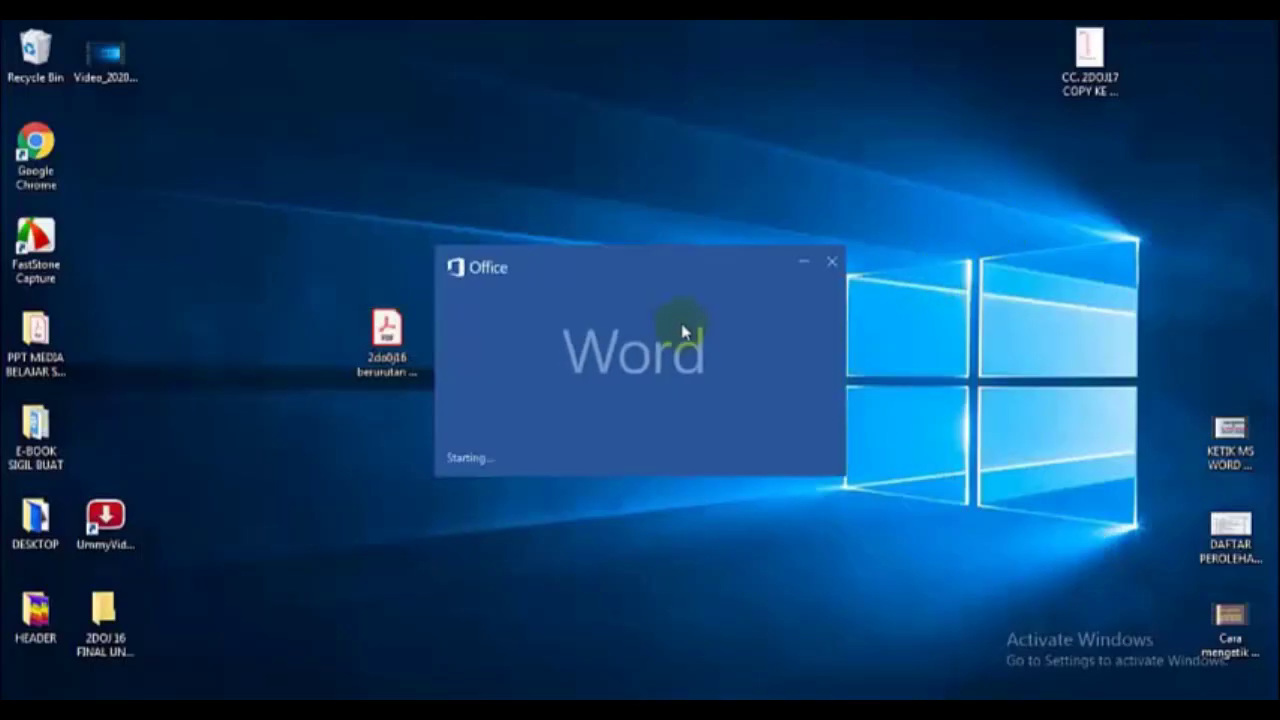
scroll(715, 340, "down", 6)
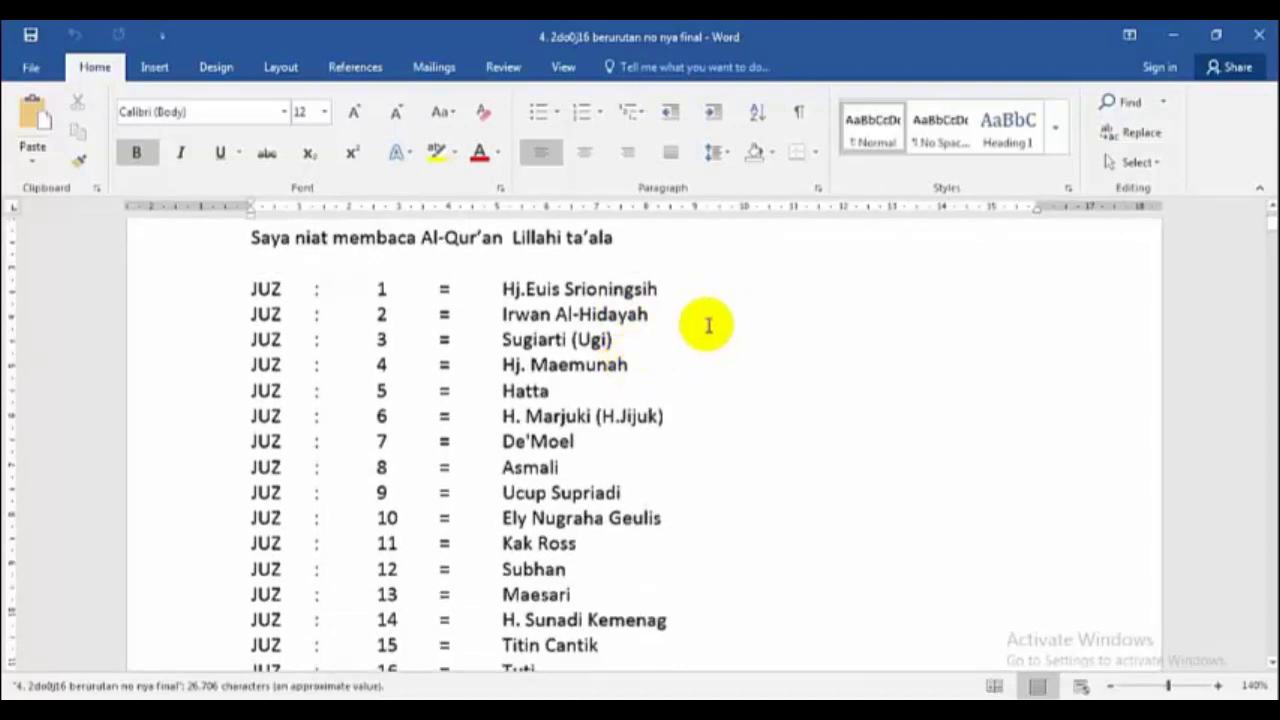
scroll(697, 350, "up", 6)
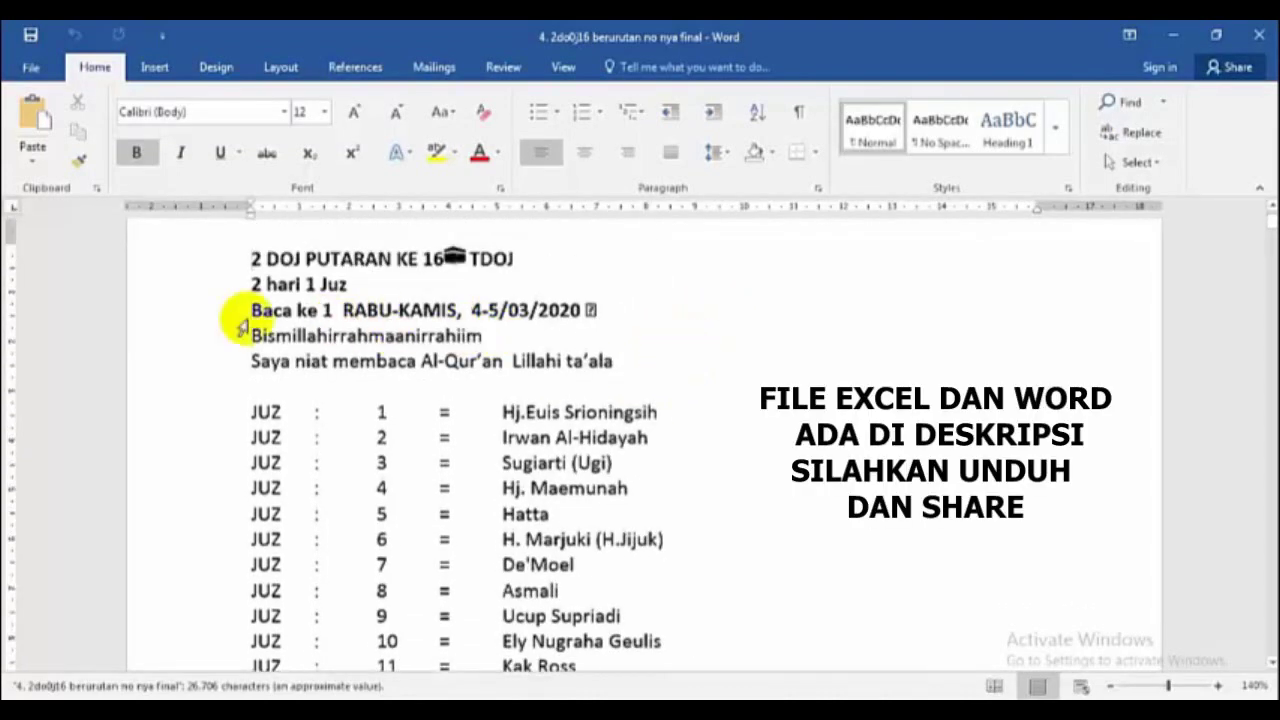
left_click_drag(243, 313, 595, 313)
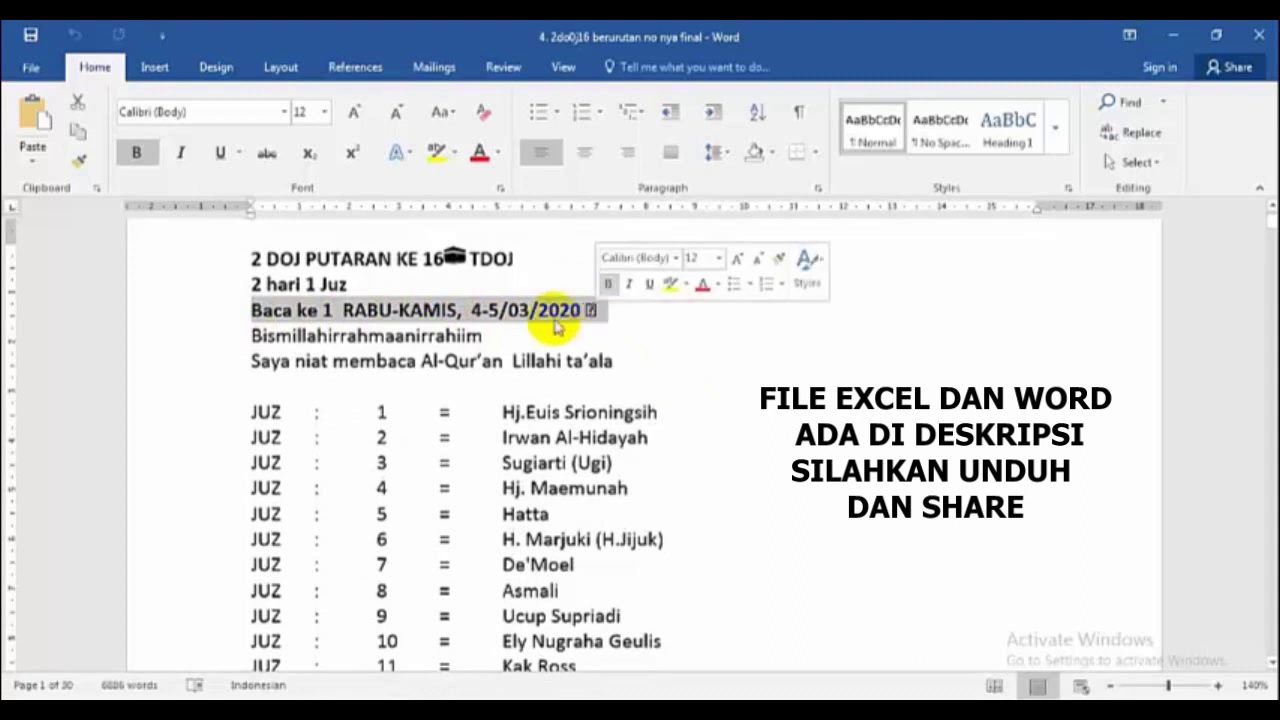
left_click(30, 113)
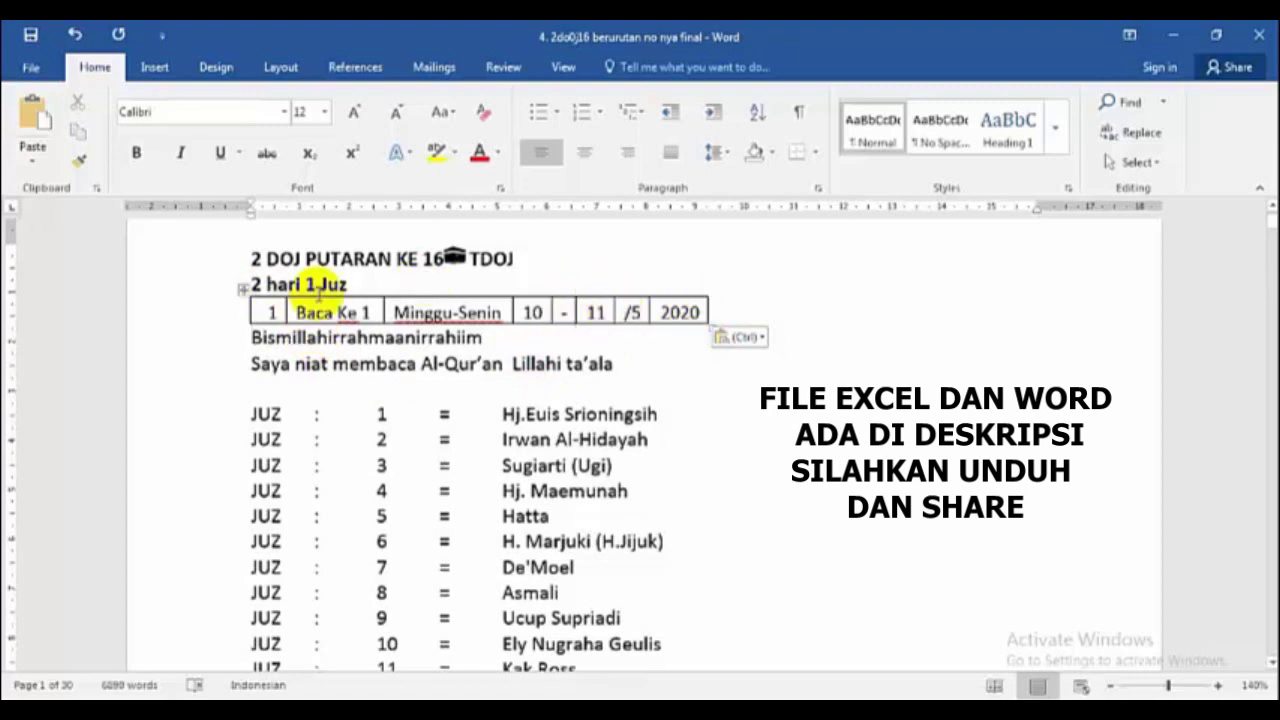
left_click(1258, 37)
left_click(641, 405)
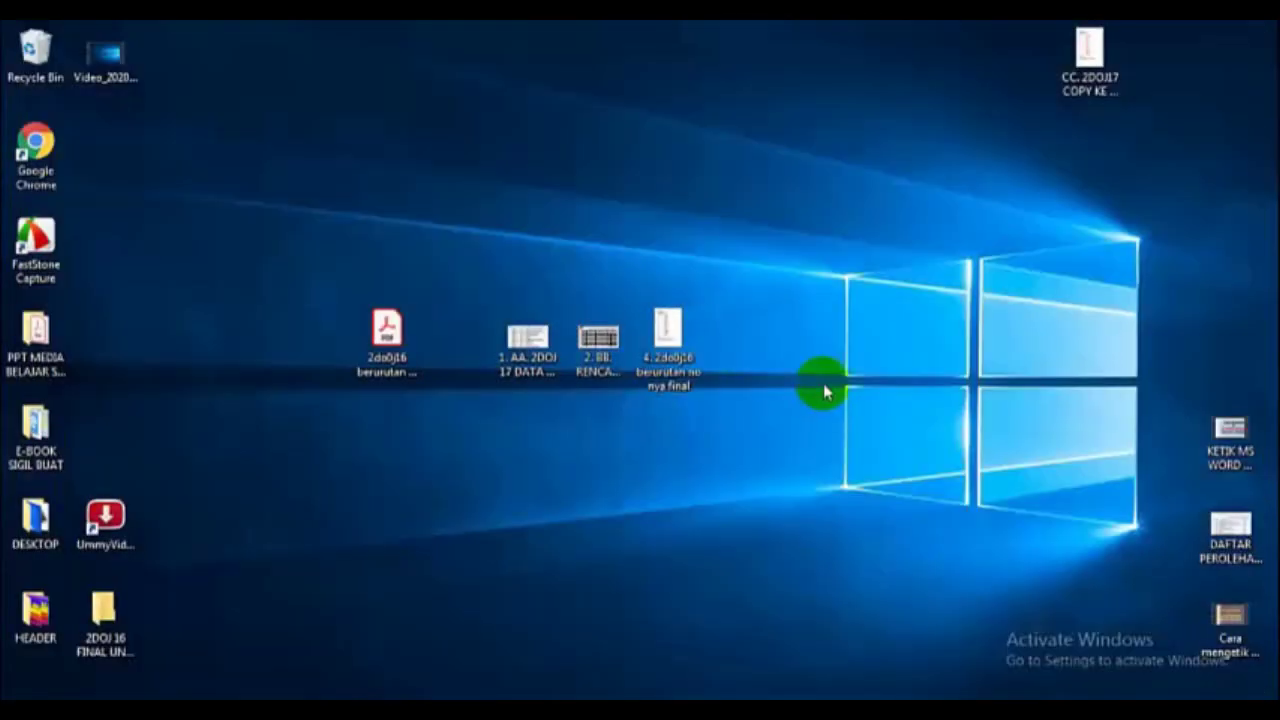
- Reopen the Word document "4. 2do0j16 berurutan no nya final" and the schedule workbook "2. BB. RENCANA HARI"
left_click(668, 338)
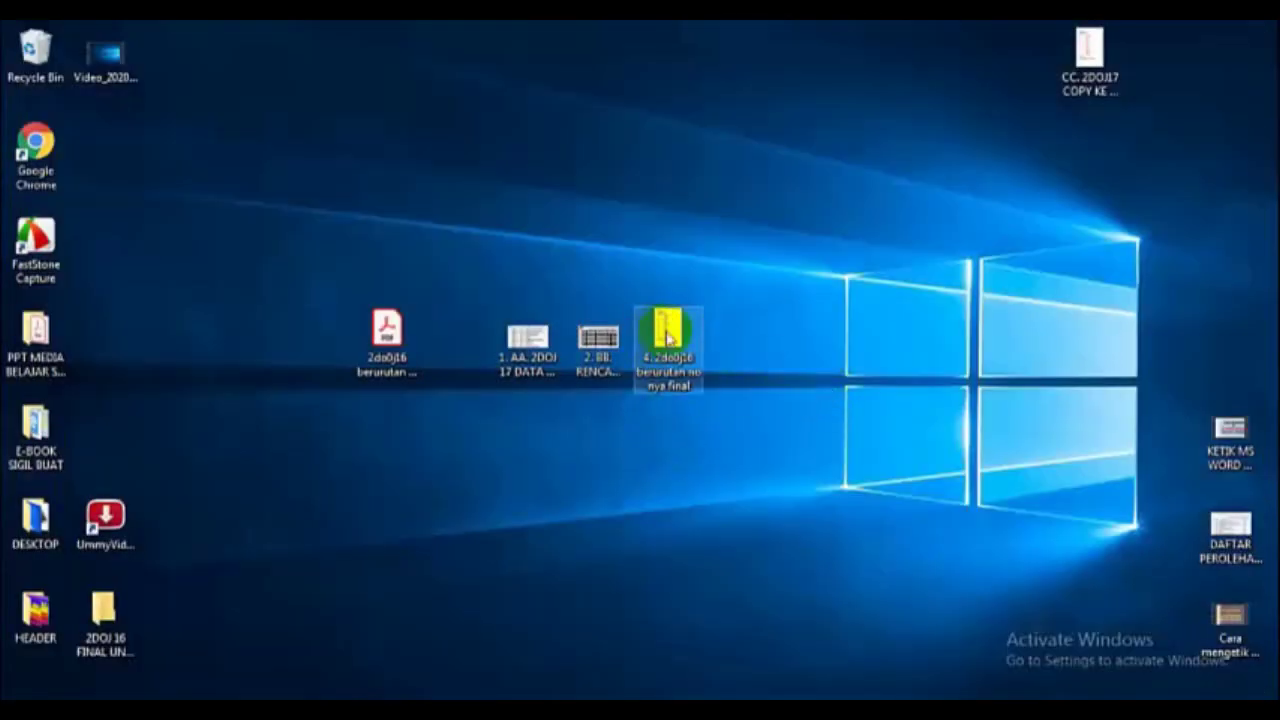
double_click(668, 338)
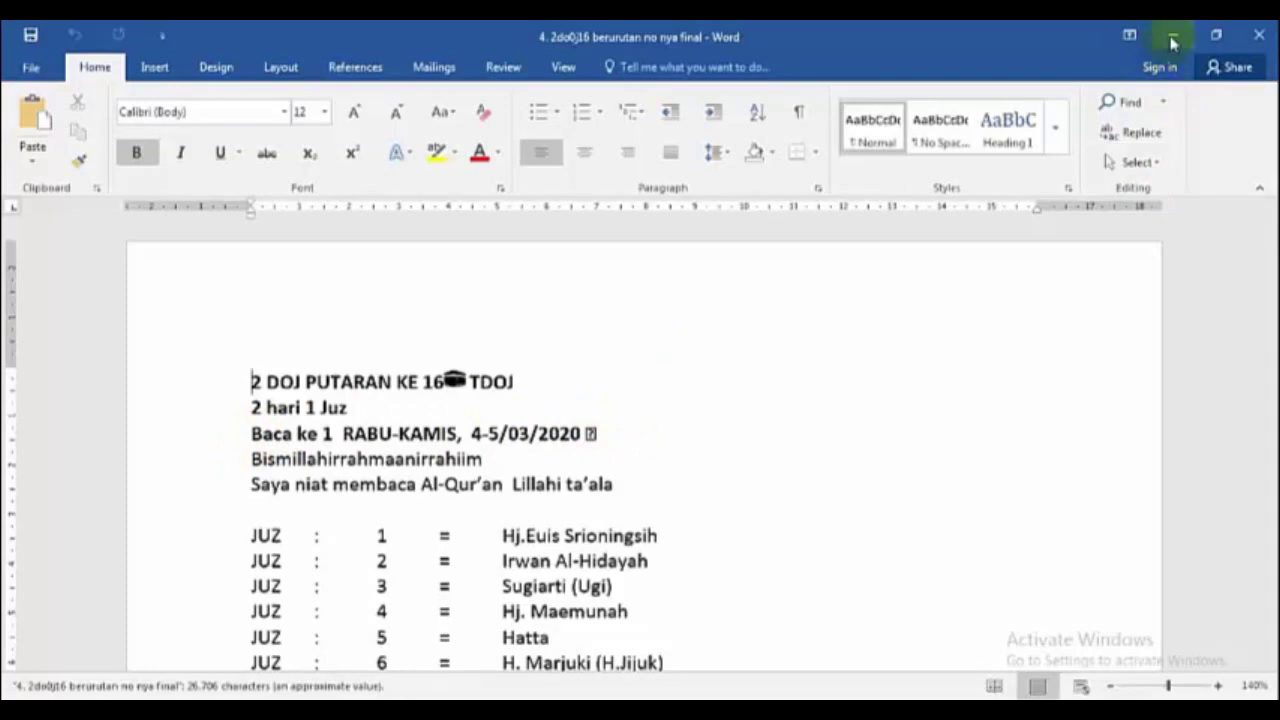
left_click(1172, 36)
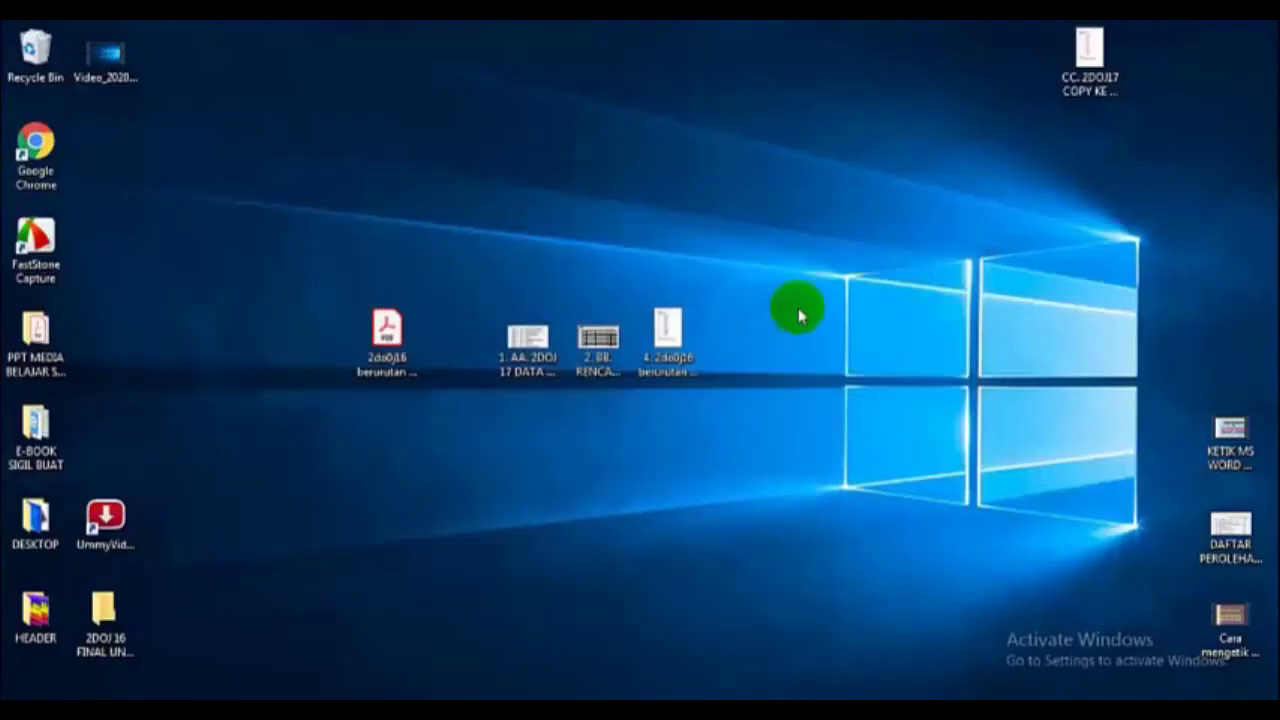
double_click(597, 345)
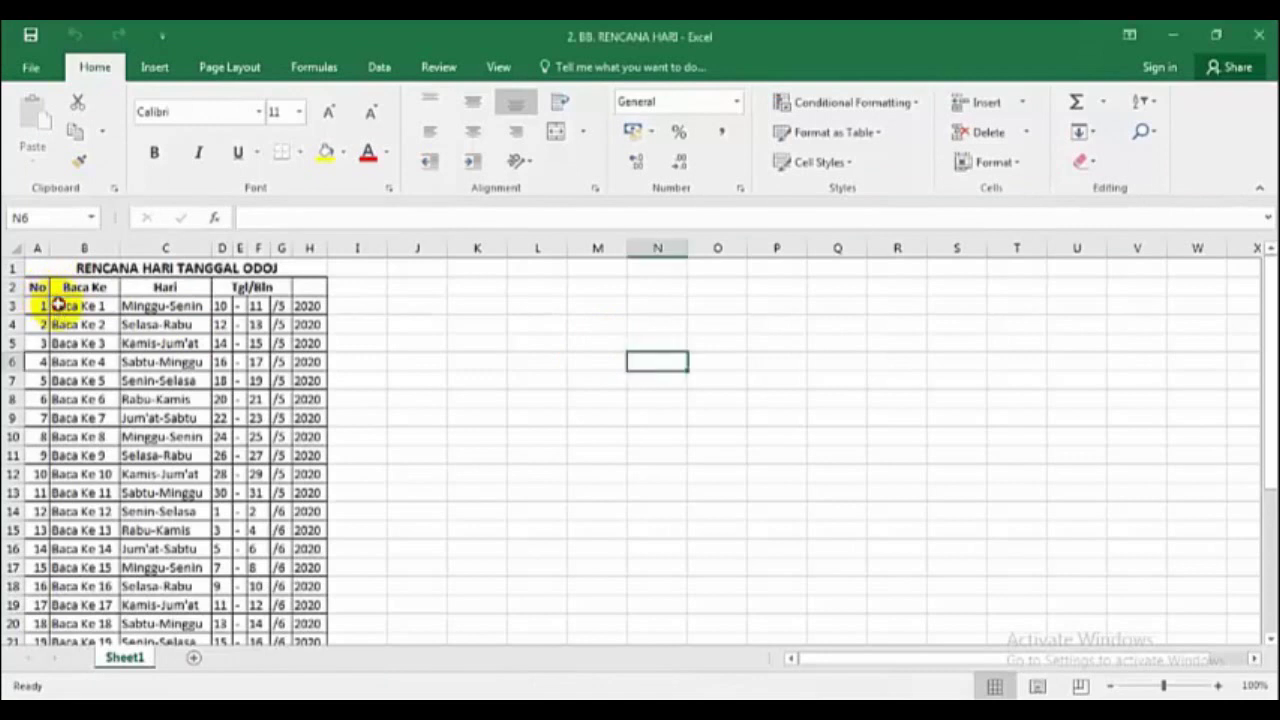
- Replace the Baca ke 1 line on page 1 of the Word document with schedule cells B3 to H3 from Excel
left_click(93, 306)
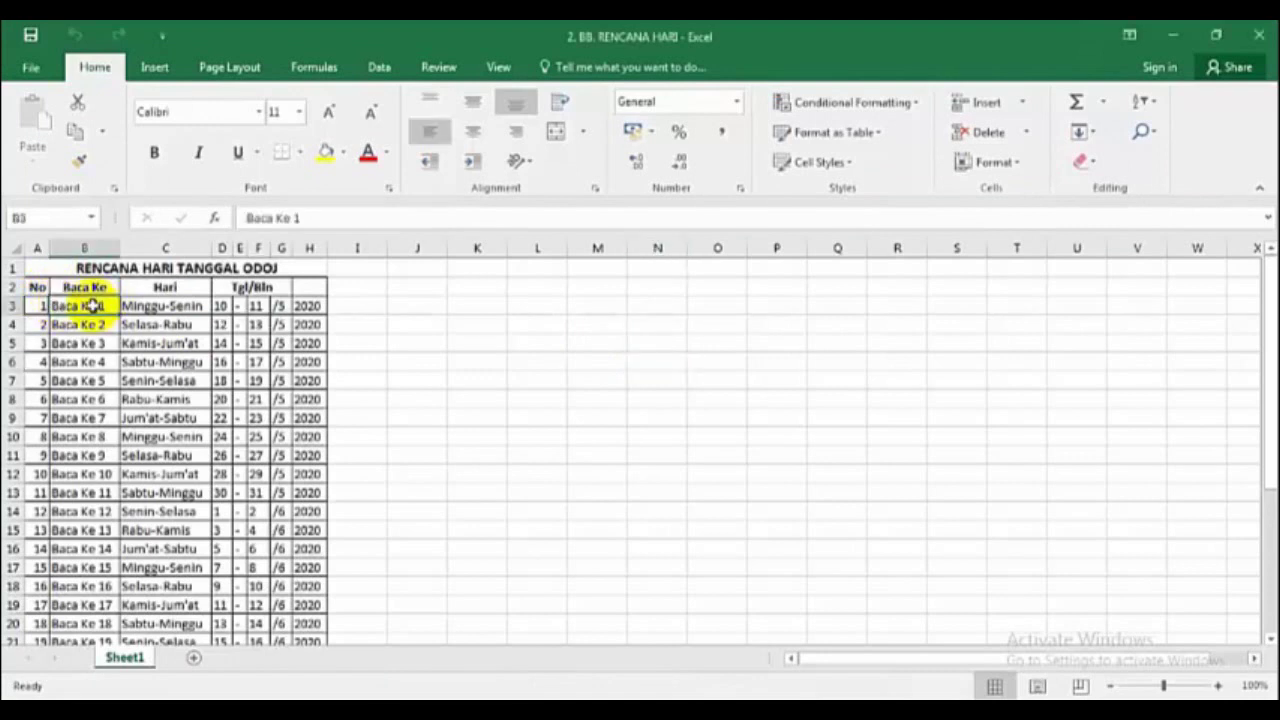
left_click_drag(110, 306, 302, 302)
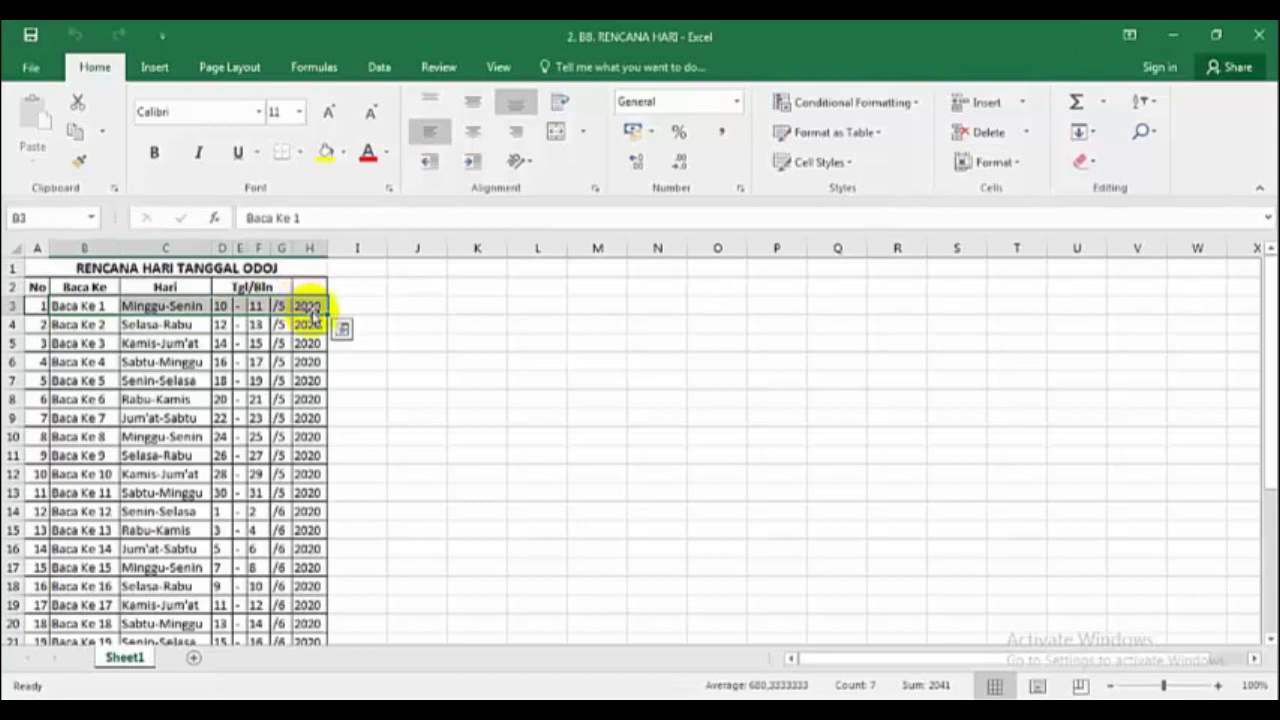
left_click(78, 137)
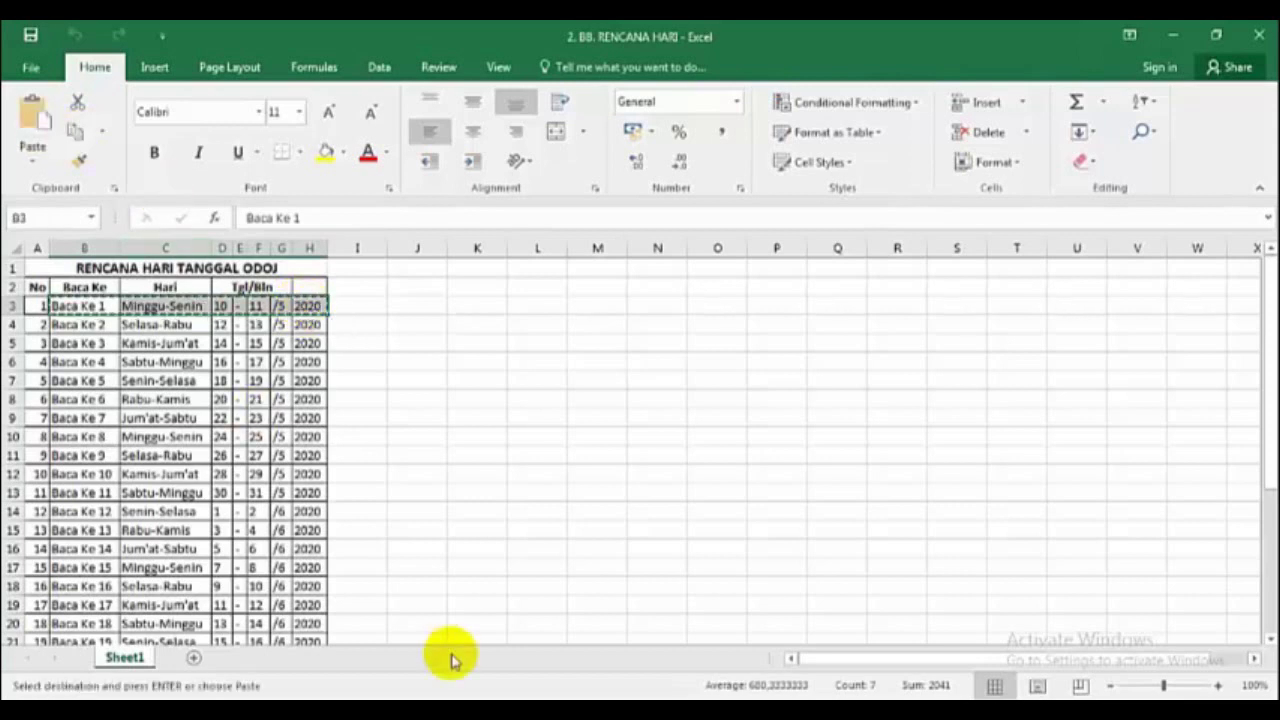
key("alt+Tab")
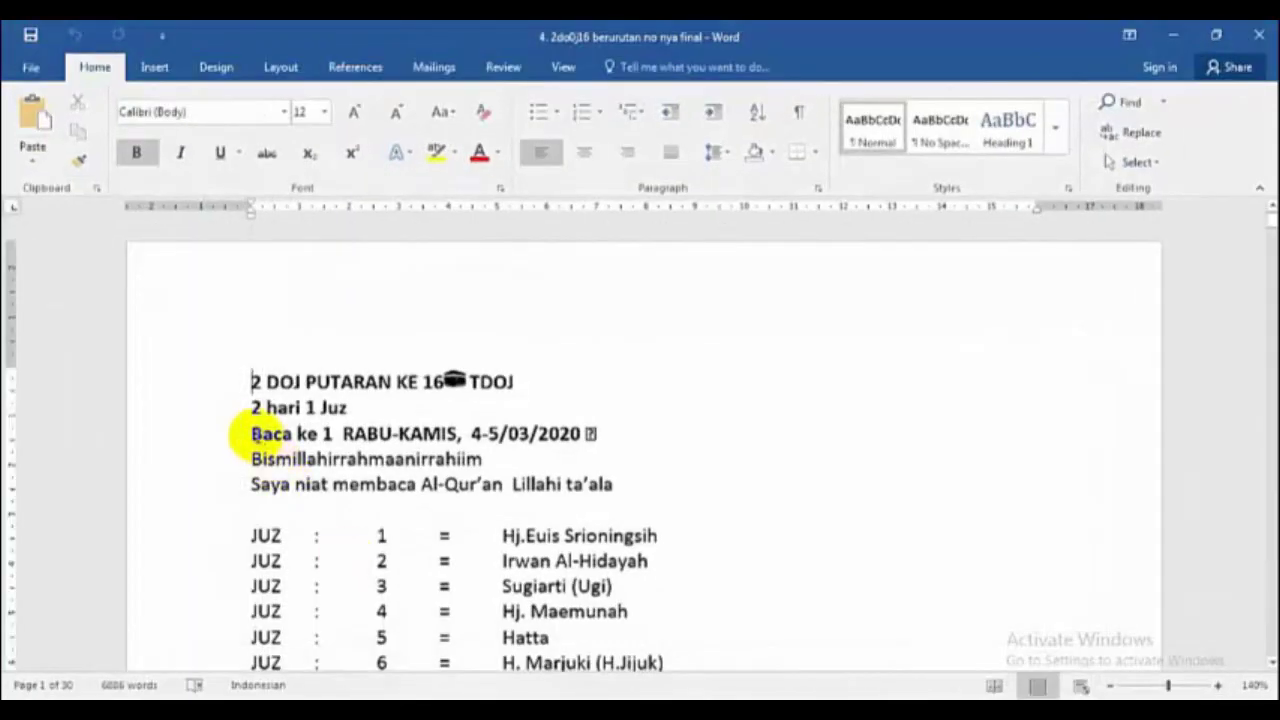
left_click_drag(307, 433, 603, 434)
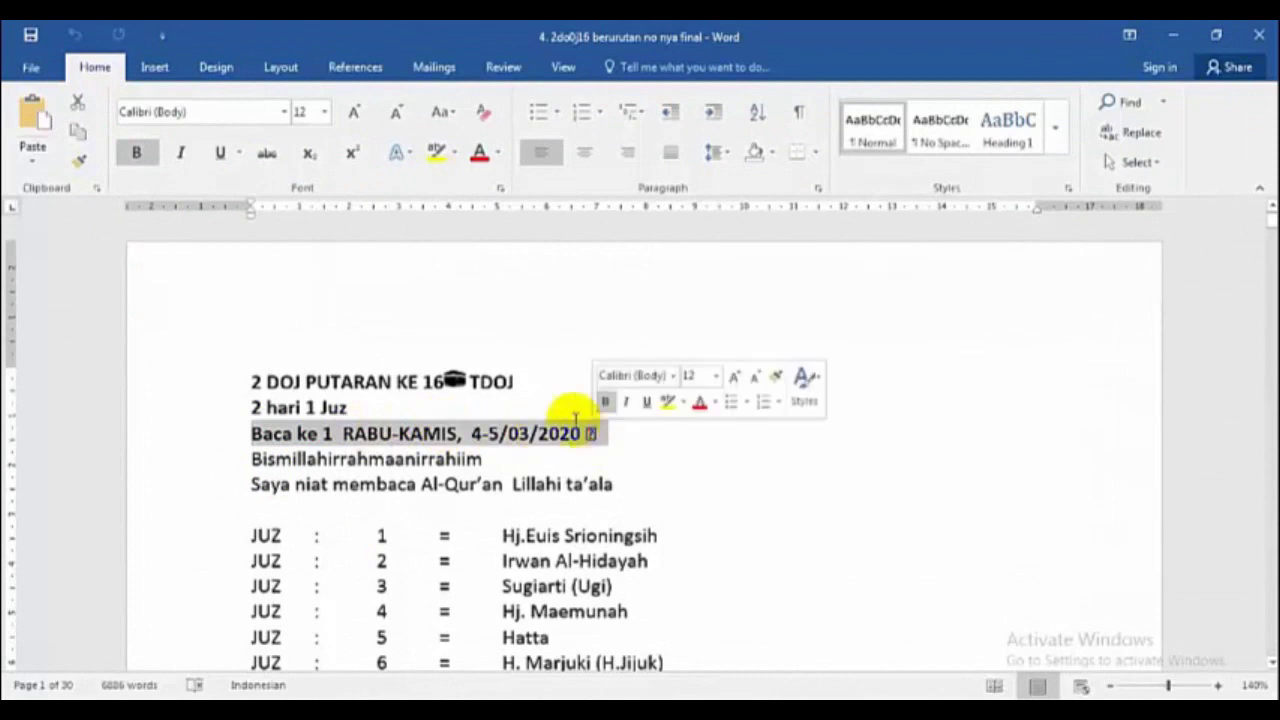
left_click(35, 118)
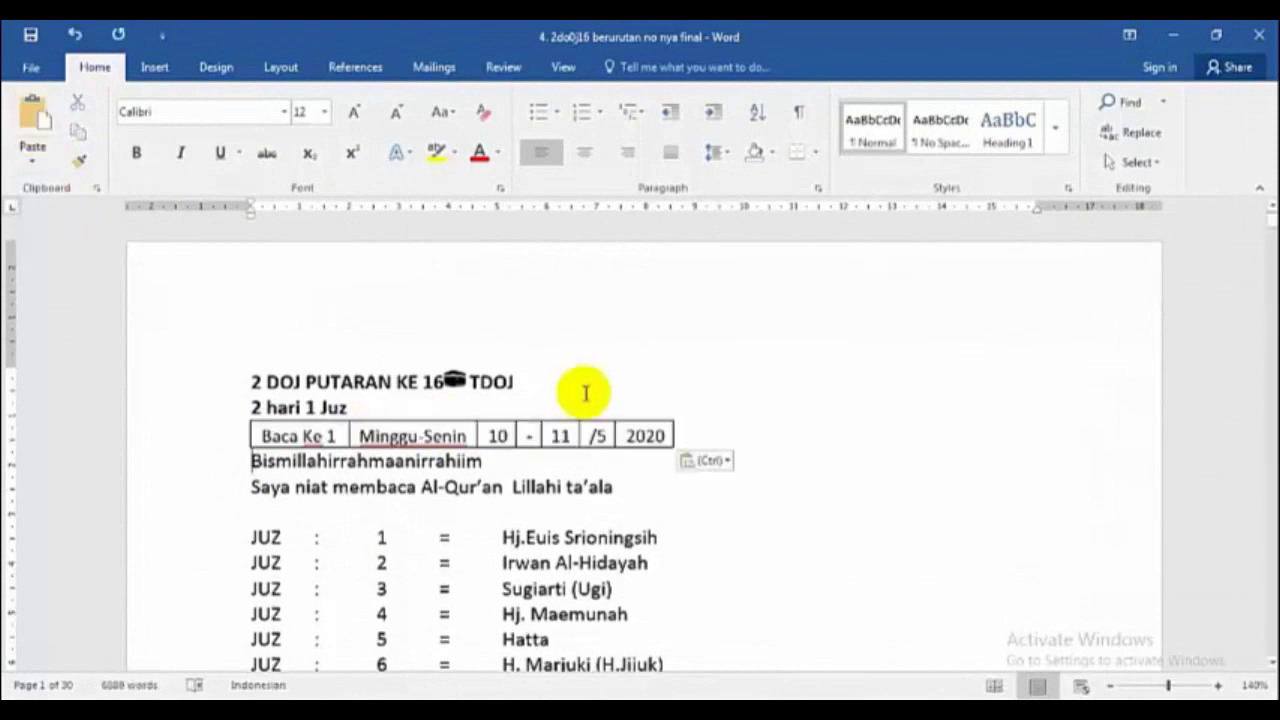
- Replace the Baca ke 2 line on page 2 of the Word document with schedule cells B4 to H4 from Excel
scroll(773, 405, "down", 2)
scroll(773, 412, "down", 15)
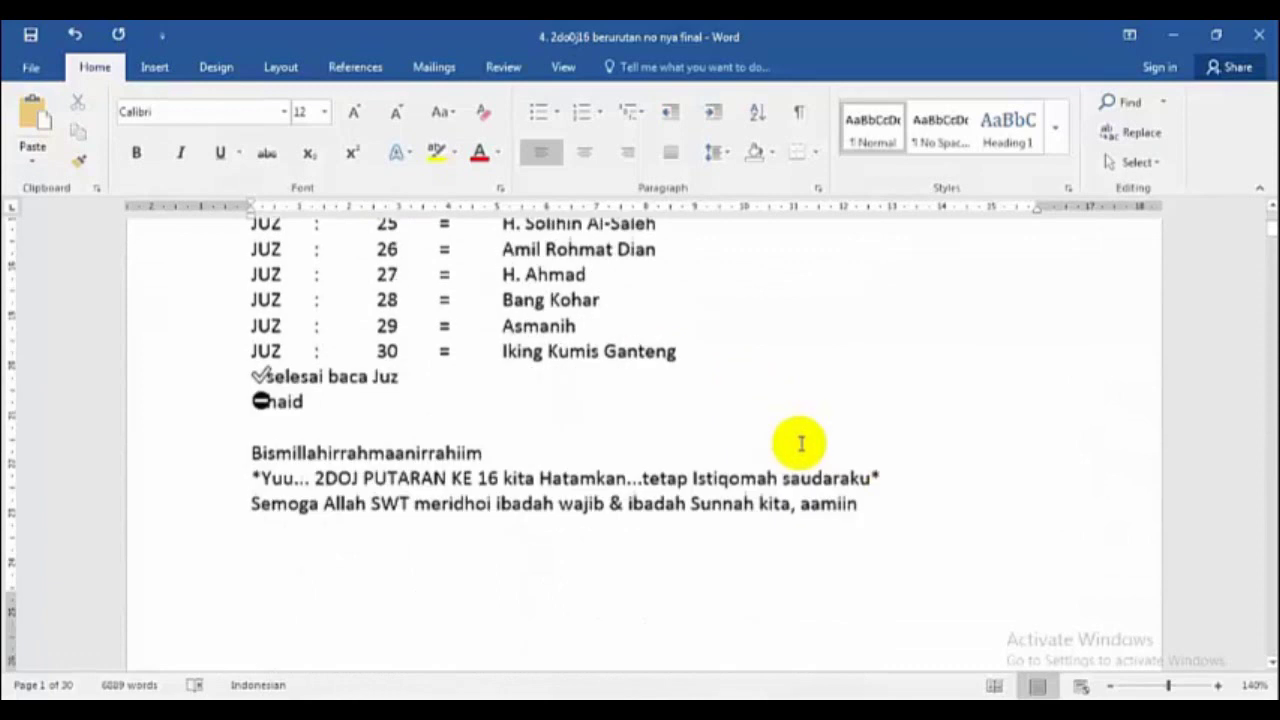
scroll(808, 428, "down", 4)
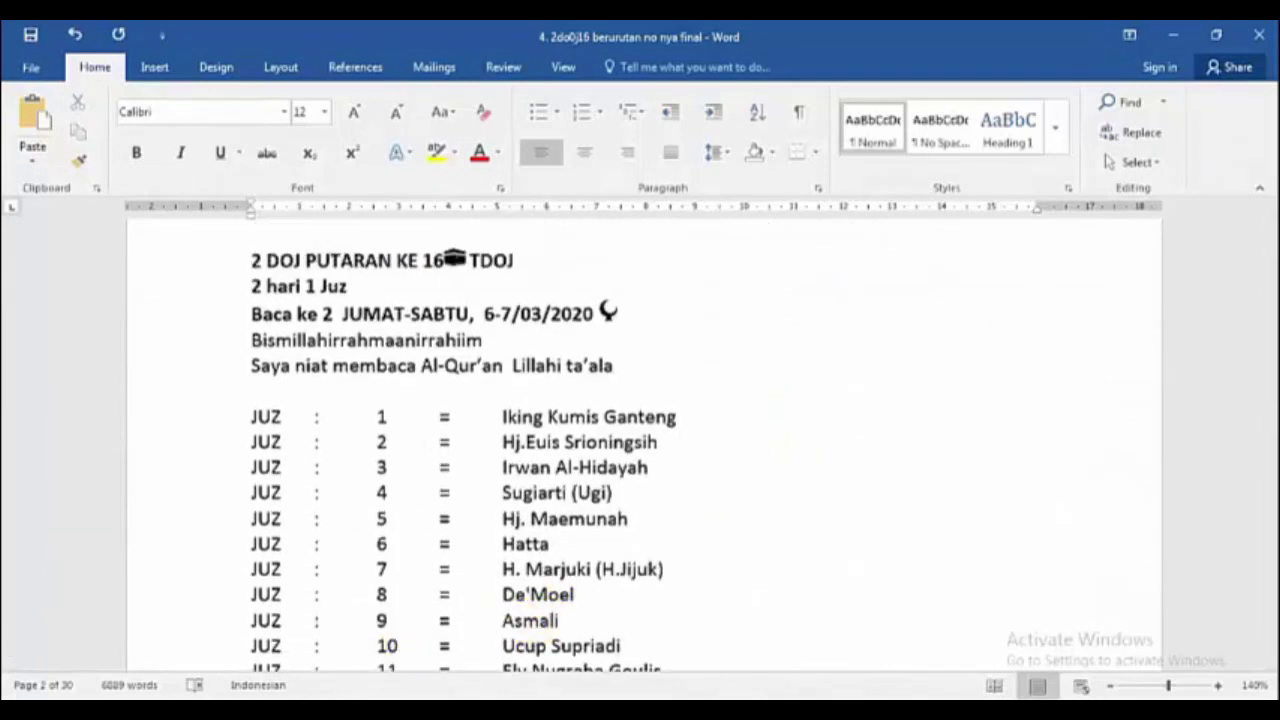
key("alt+Tab")
left_click(86, 323)
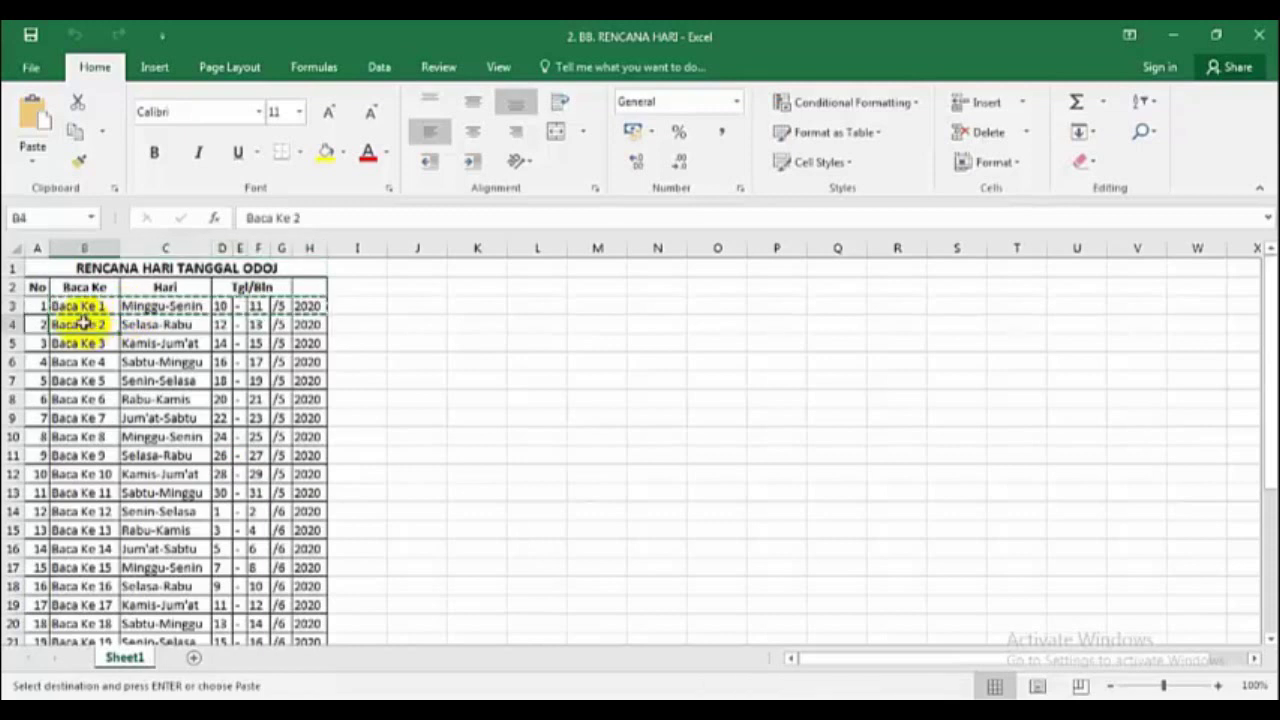
left_click_drag(140, 321, 297, 323)
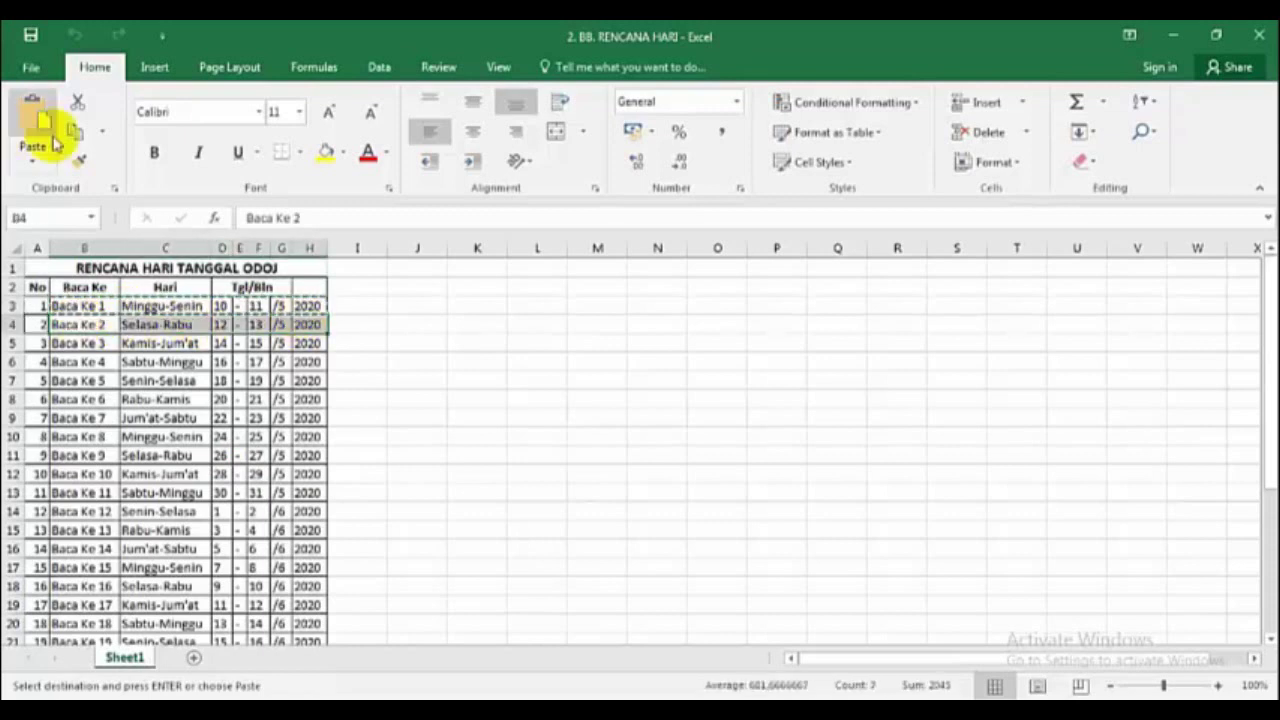
scroll(618, 490, "down", 4)
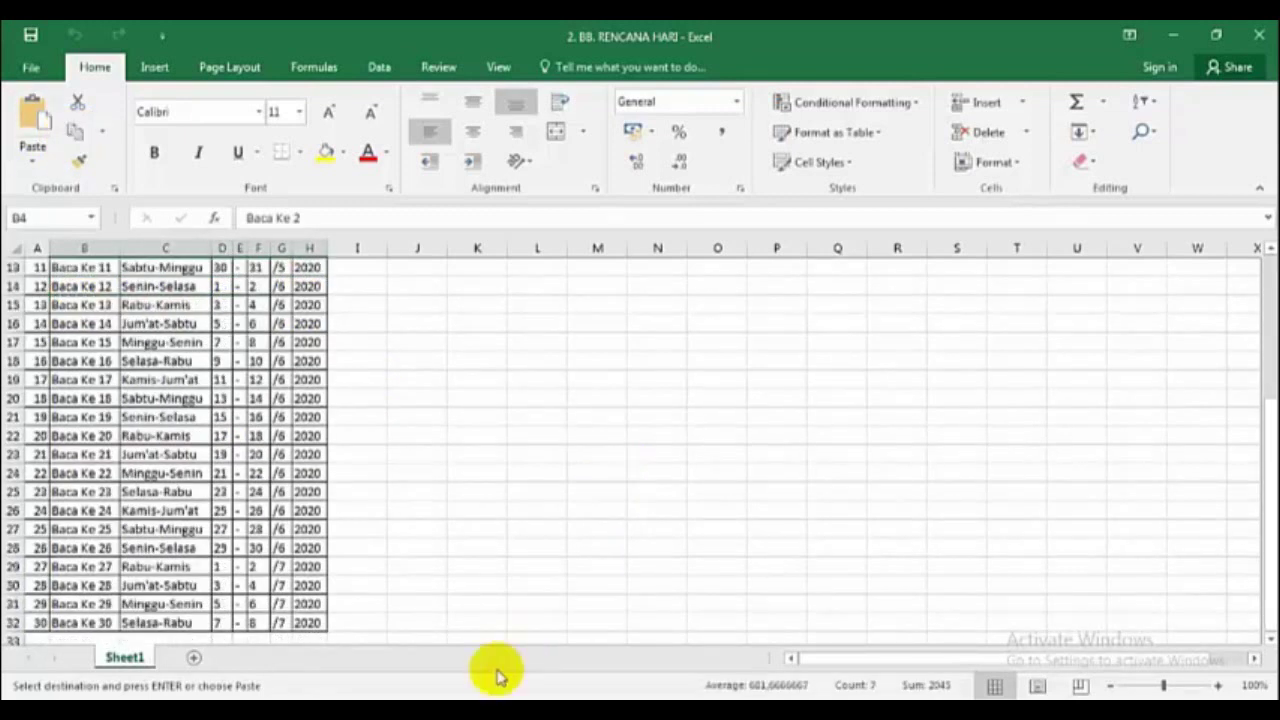
key("alt+Tab")
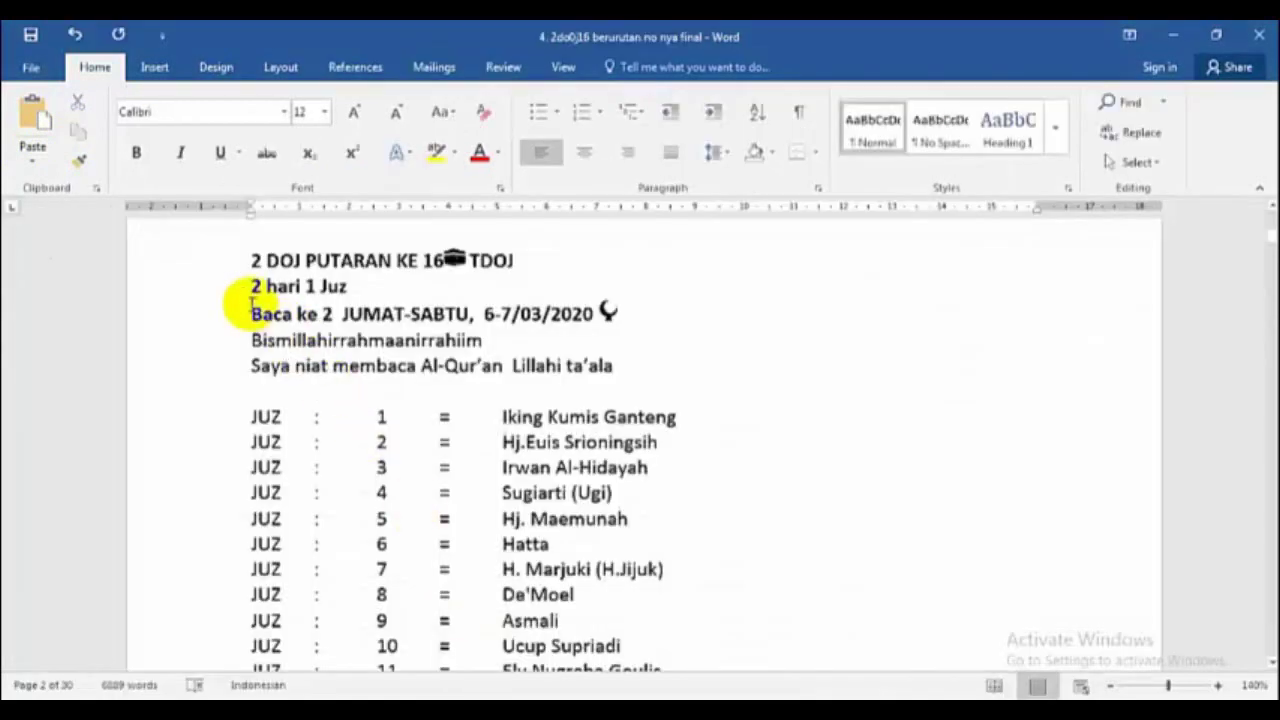
left_click_drag(272, 312, 608, 312)
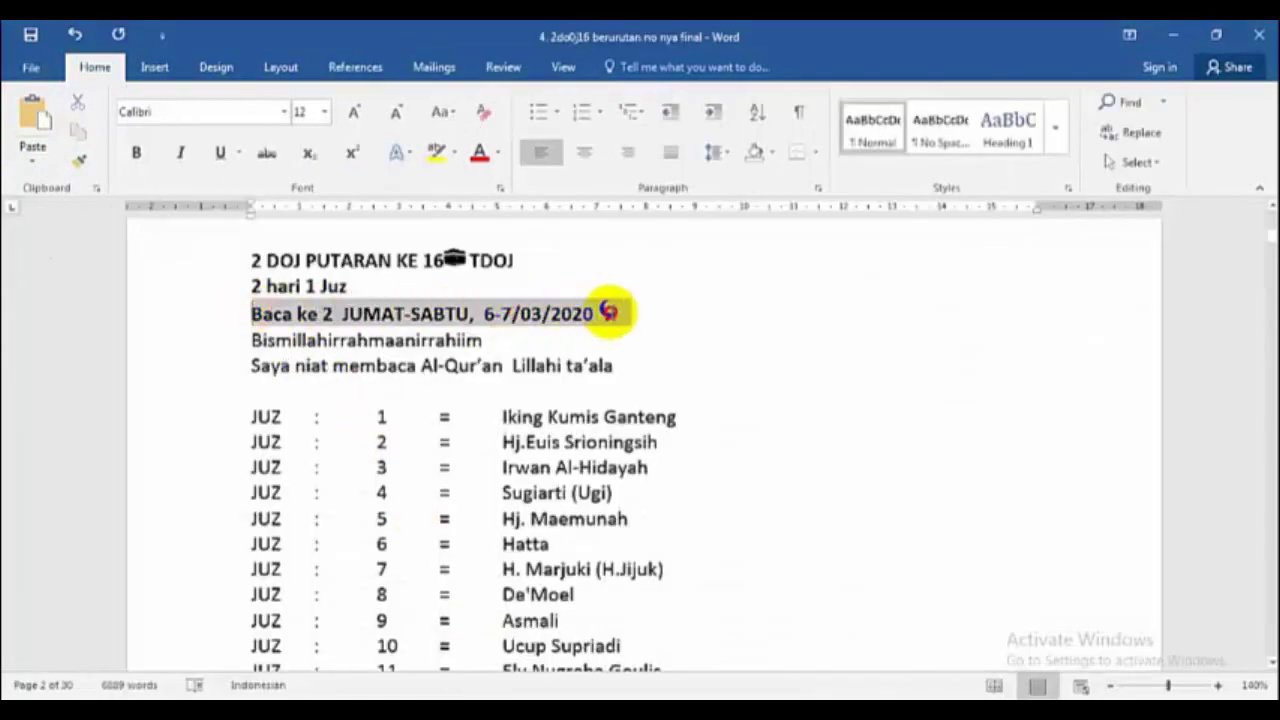
left_click(32, 112)
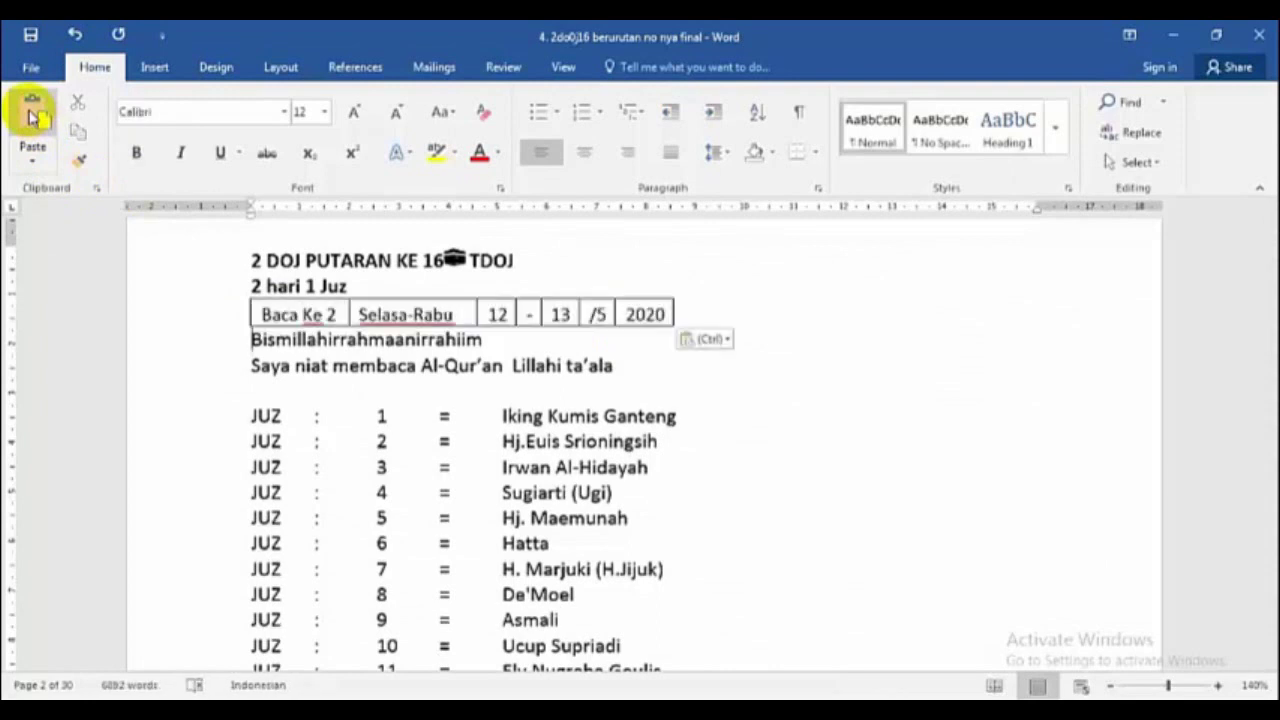
- Replace the Baca ke 3 line on page 3 of the Word document with schedule cells C5 to H5 from Excel
scroll(751, 457, "down", 5)
scroll(754, 455, "down", 10)
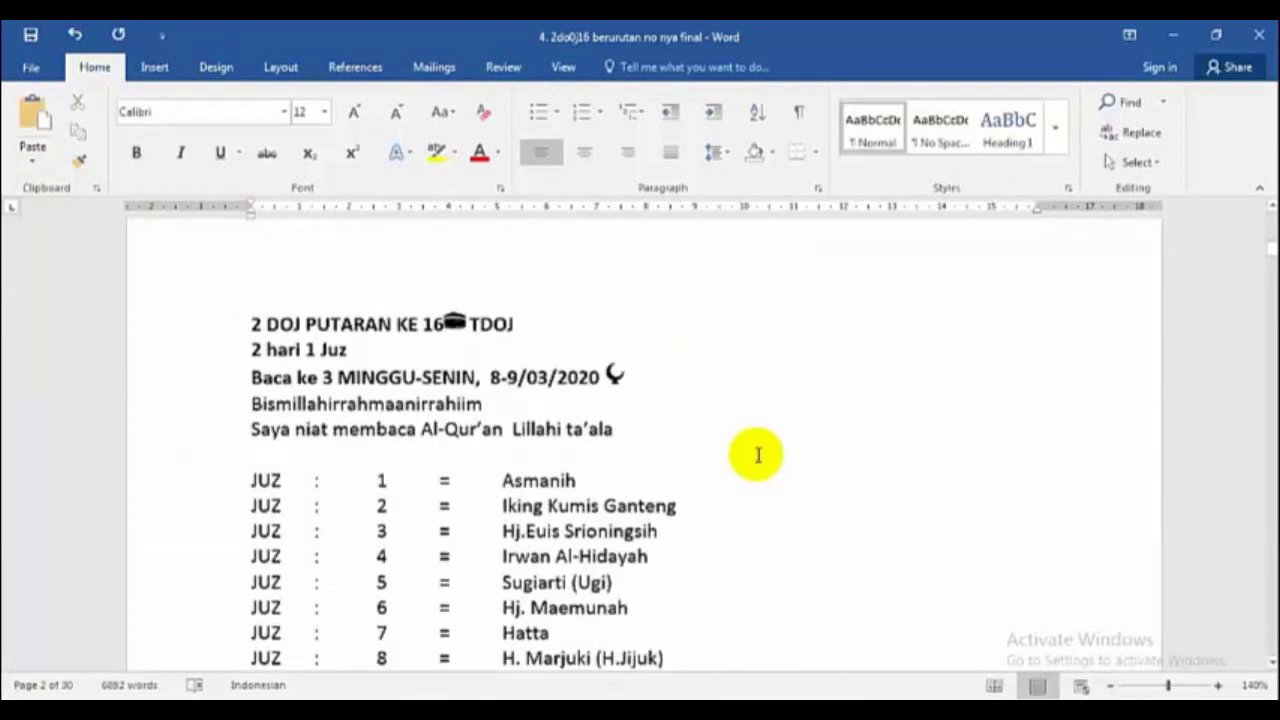
scroll(755, 453, "down", 1)
key("alt+Tab")
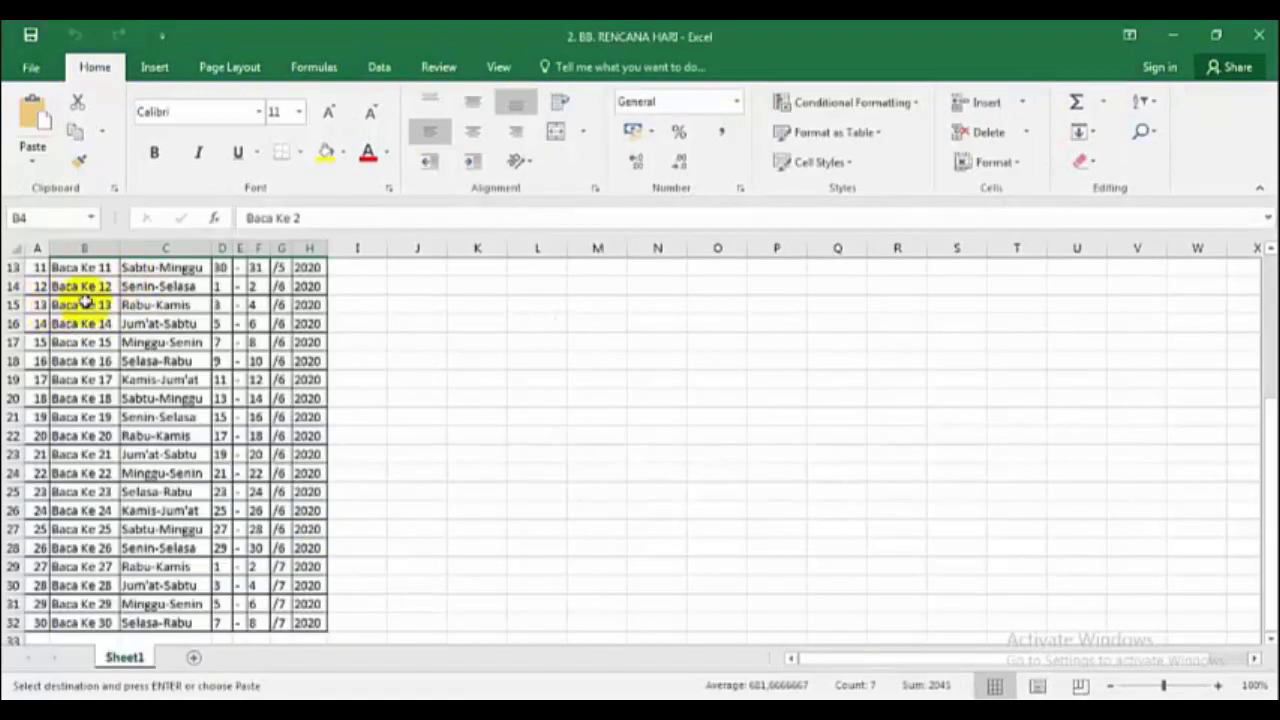
scroll(183, 310, "up", 3)
left_click_drag(147, 289, 258, 287)
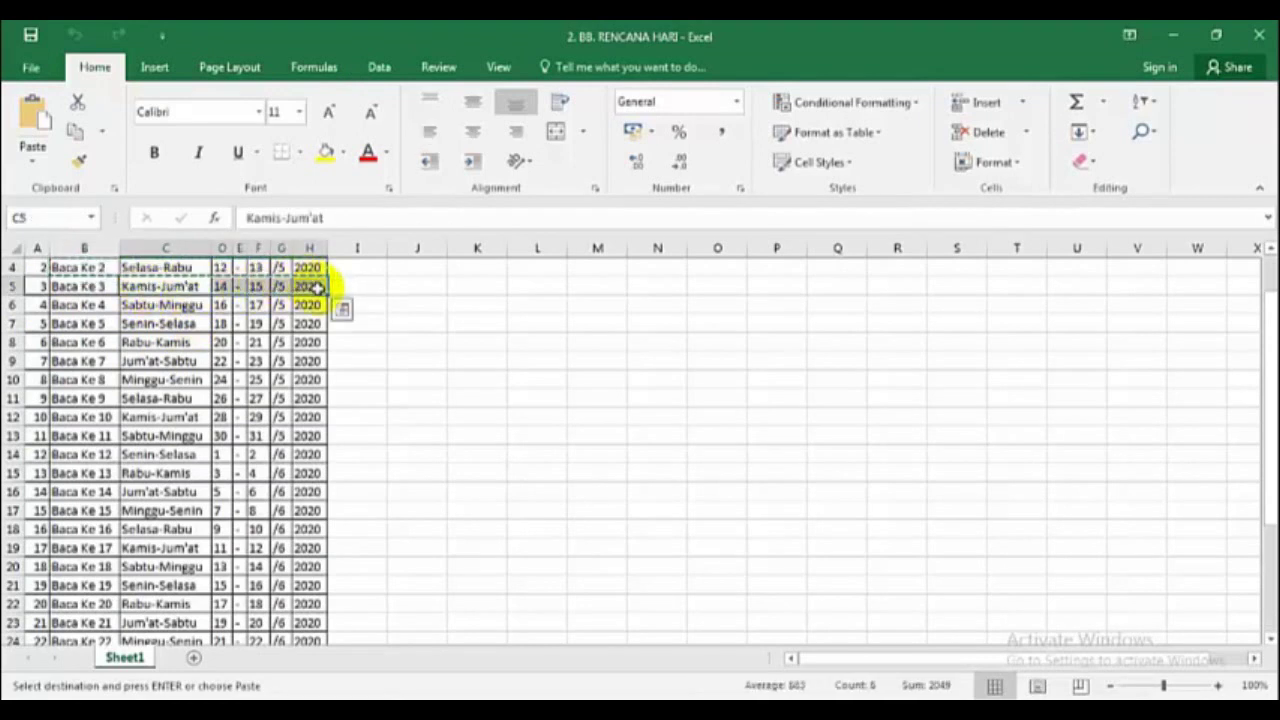
left_click(75, 135)
left_click(74, 134)
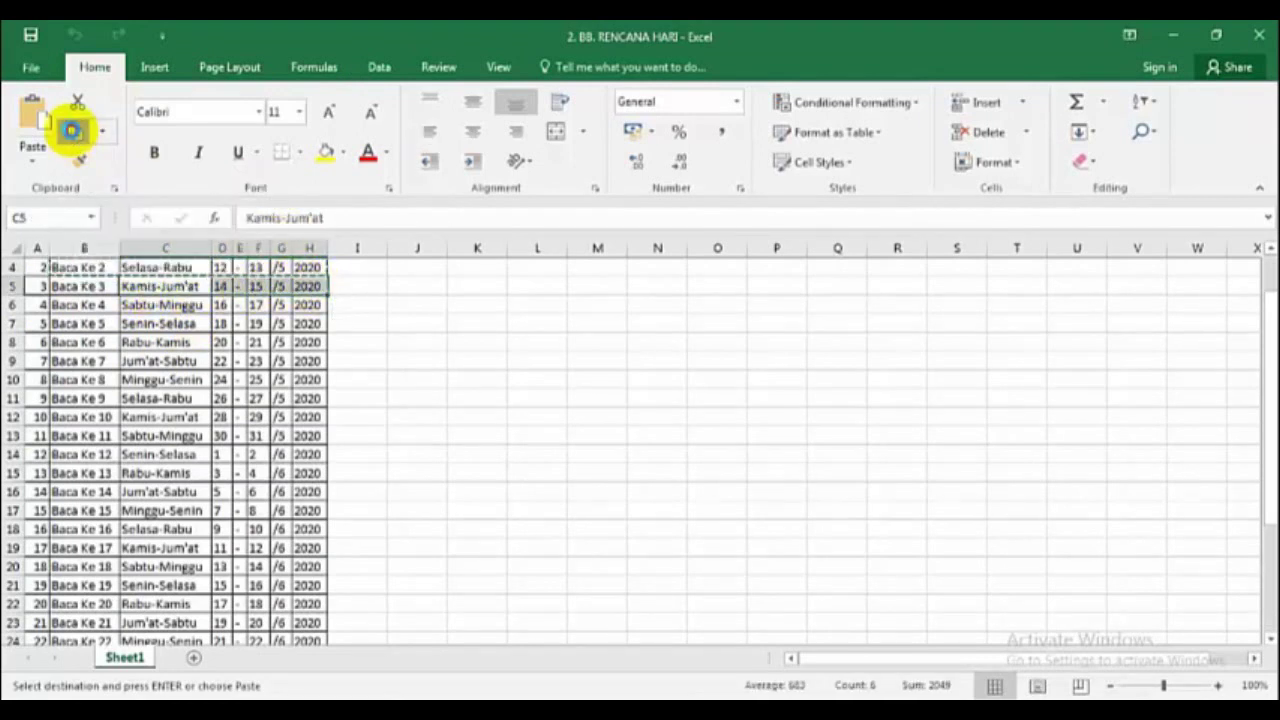
key("alt+Tab")
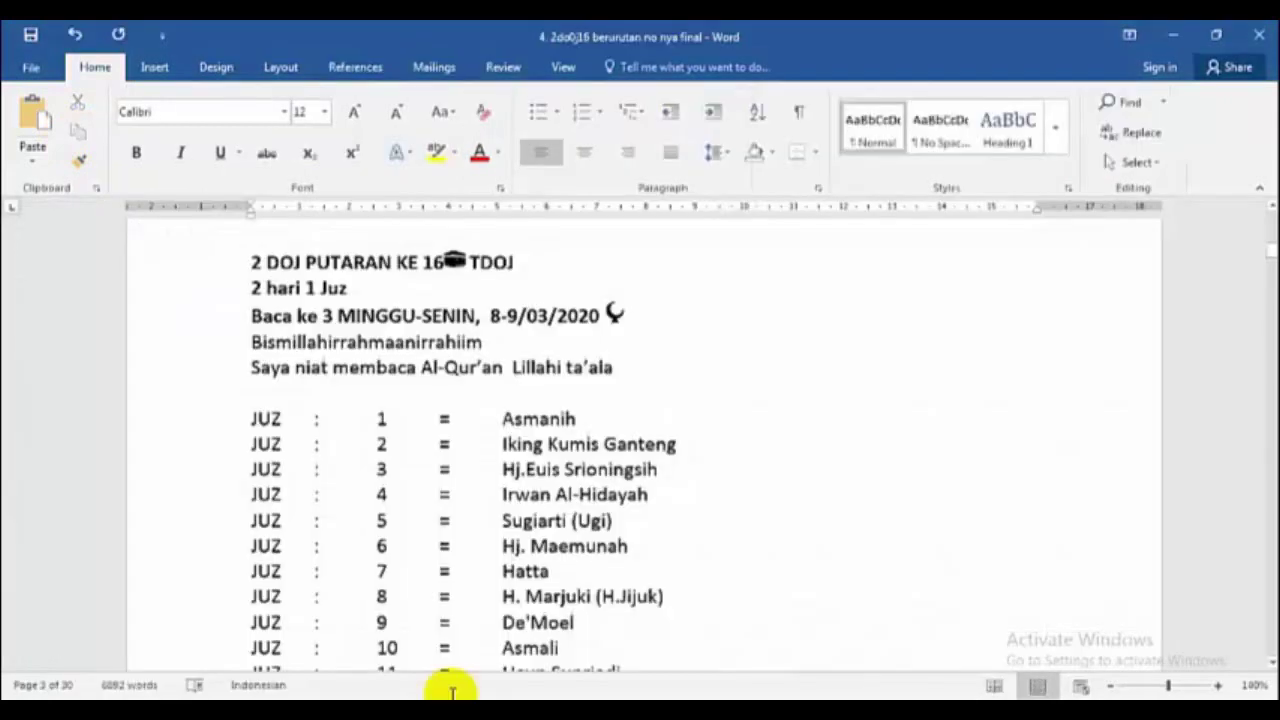
left_click_drag(316, 316, 636, 315)
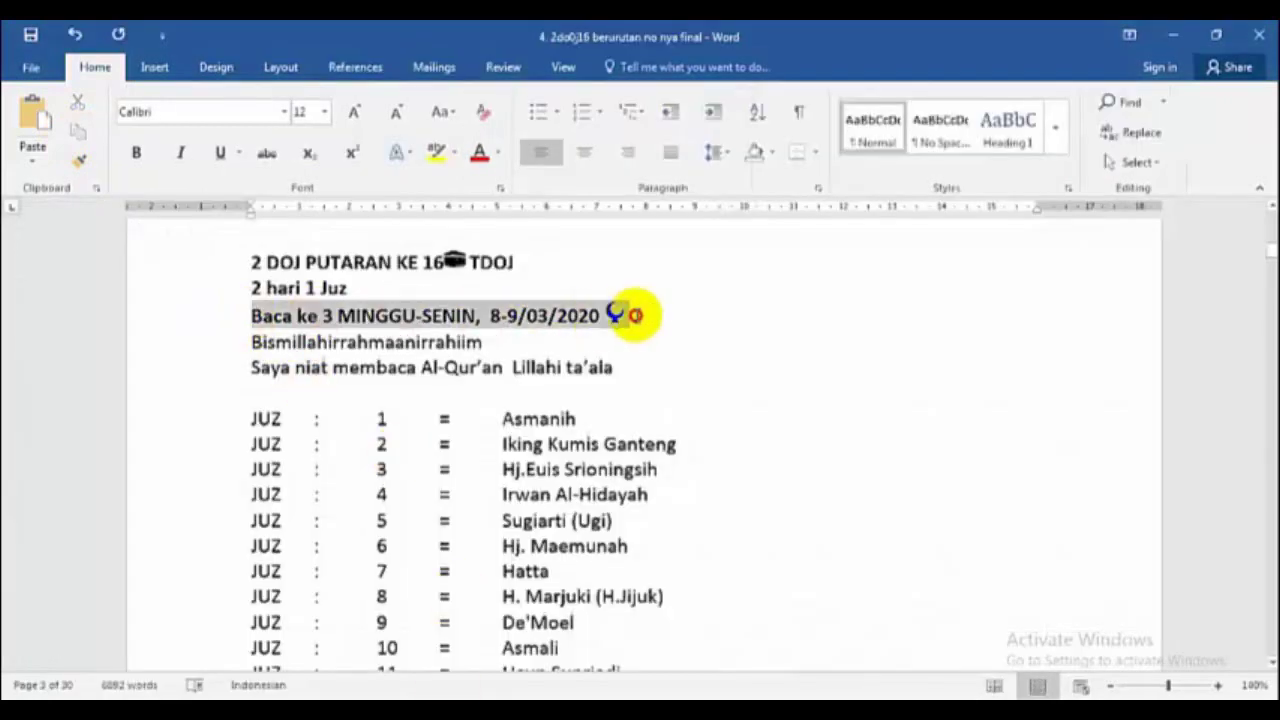
left_click(34, 112)
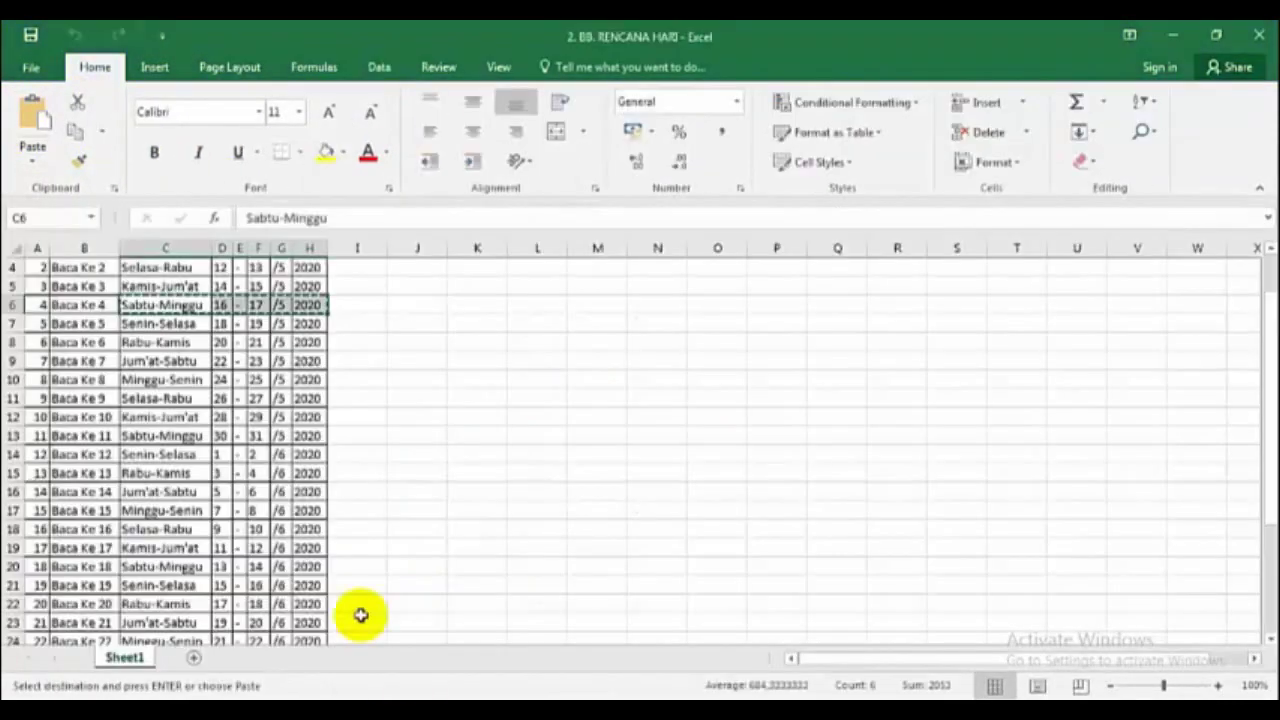
- Transfer the Baca Ke 5 and Baca Ke 6 schedule entries from Excel to the matching pages of the Word document
left_click_drag(160, 323, 310, 323)
left_click(74, 131)
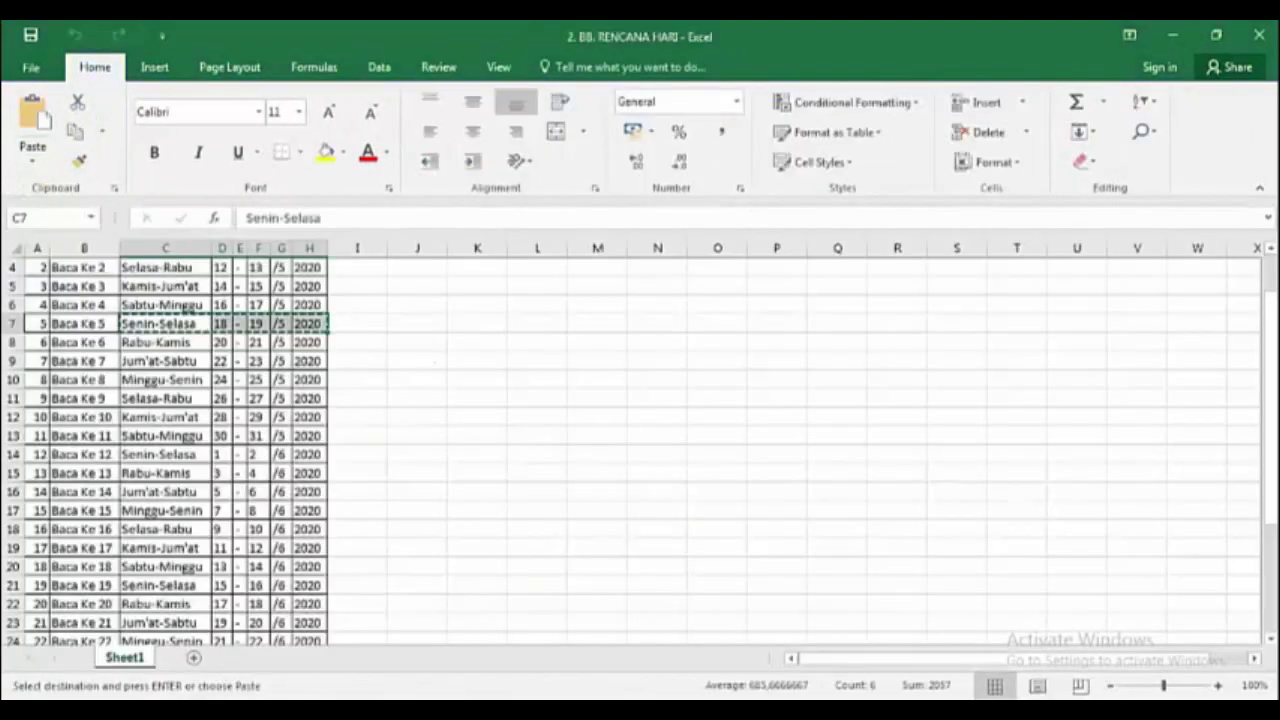
left_click_drag(78, 342, 257, 342)
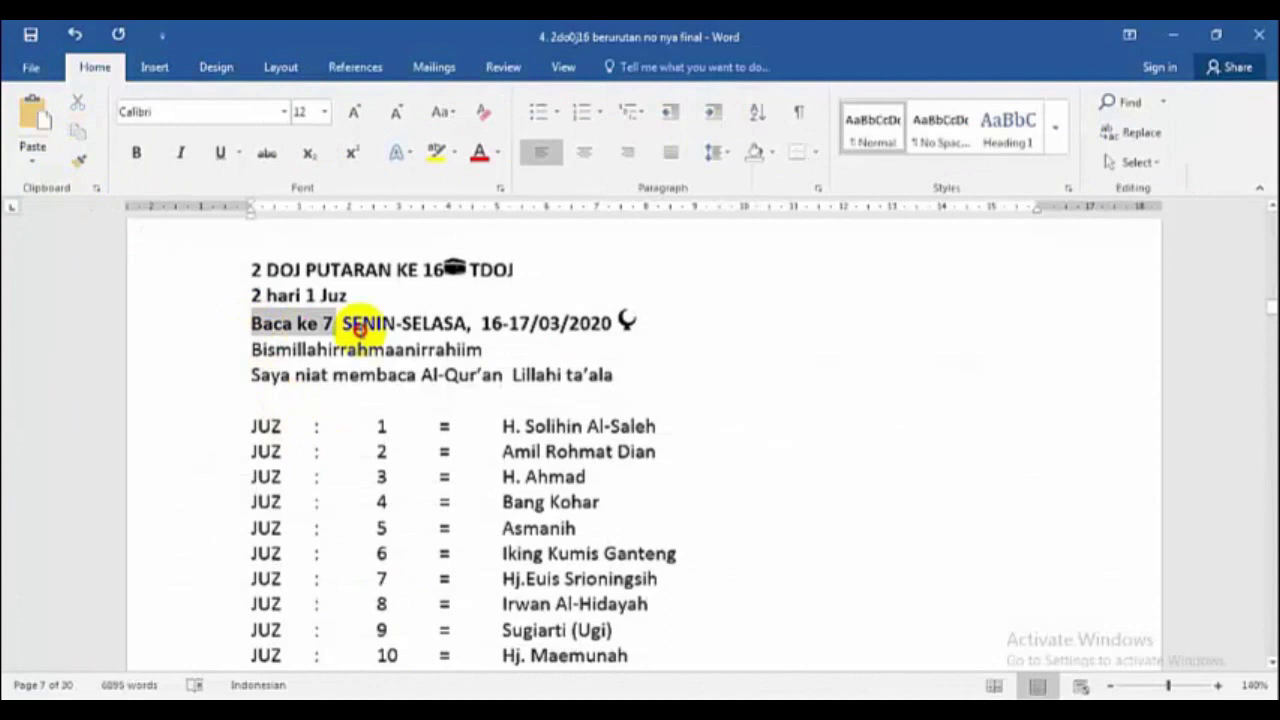
- Replace the Baca ke 7 and Baca ke 8 lines on pages 7 and 8 with schedule cells B9:H9 and B10:H10 from Excel
left_click_drag(343, 323, 645, 323)
left_click(38, 117)
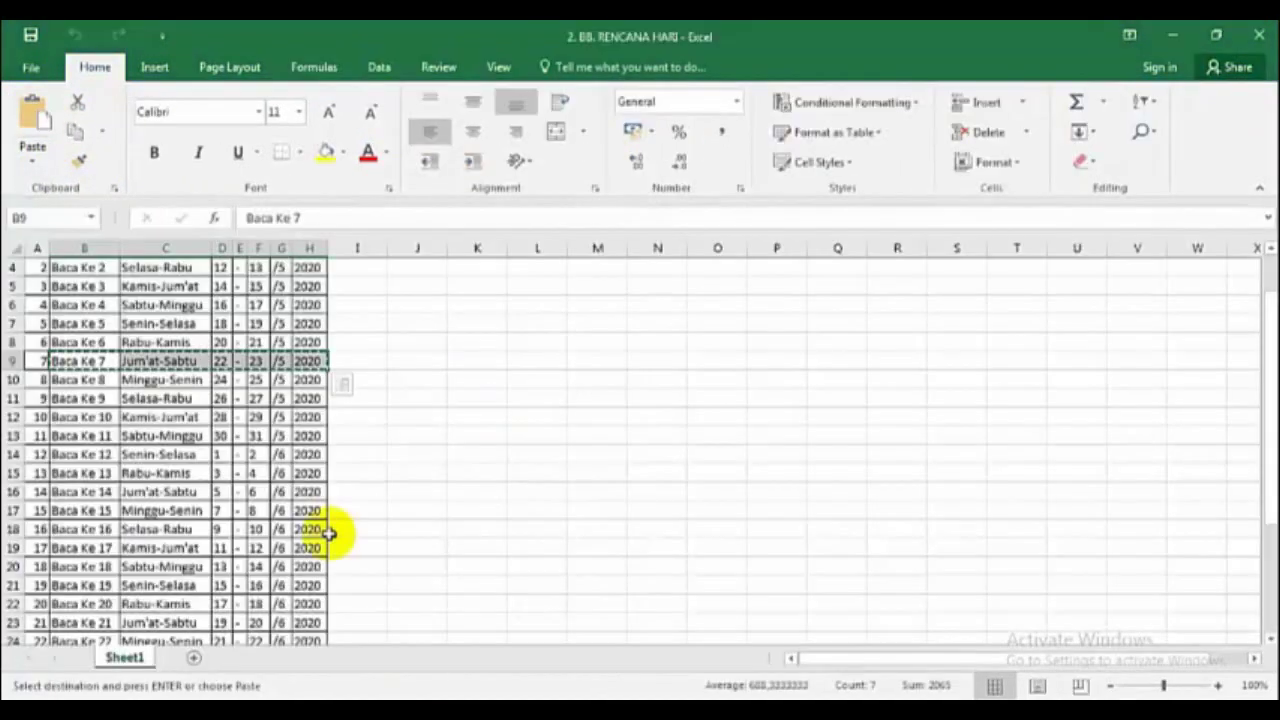
left_click_drag(40, 388, 325, 388)
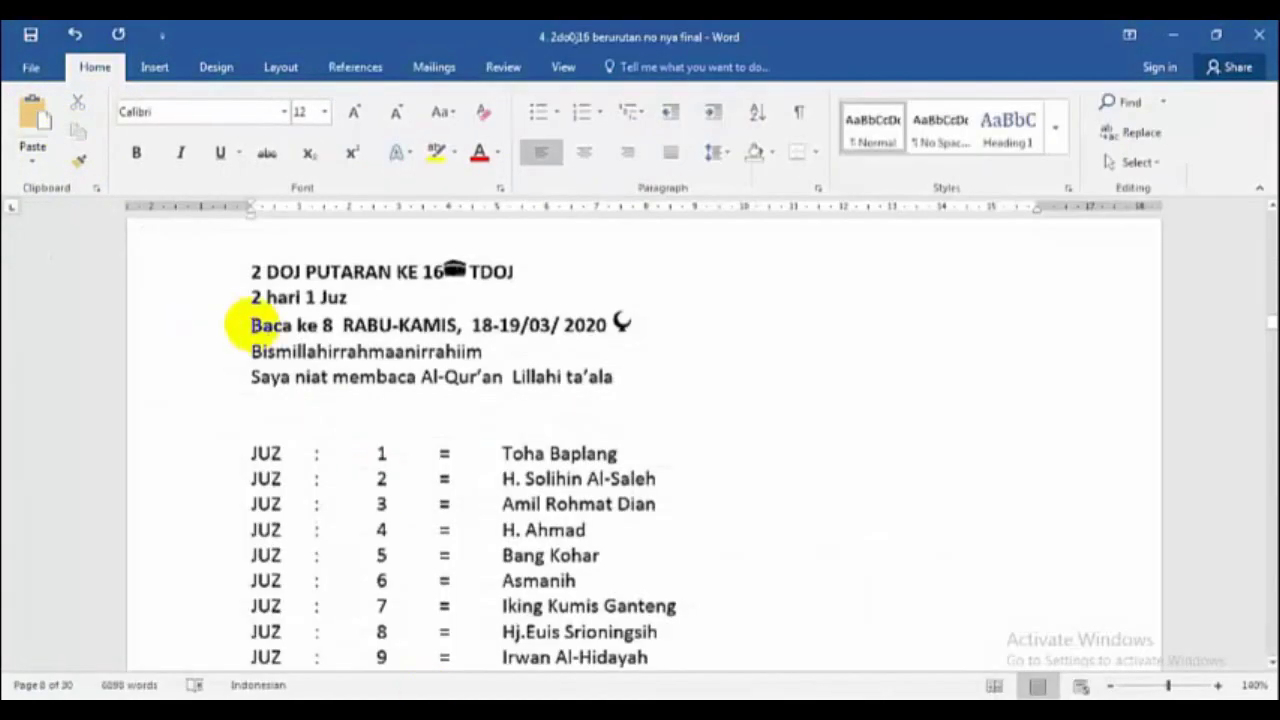
left_click_drag(250, 325, 632, 325)
scroll(594, 537, "down", 10)
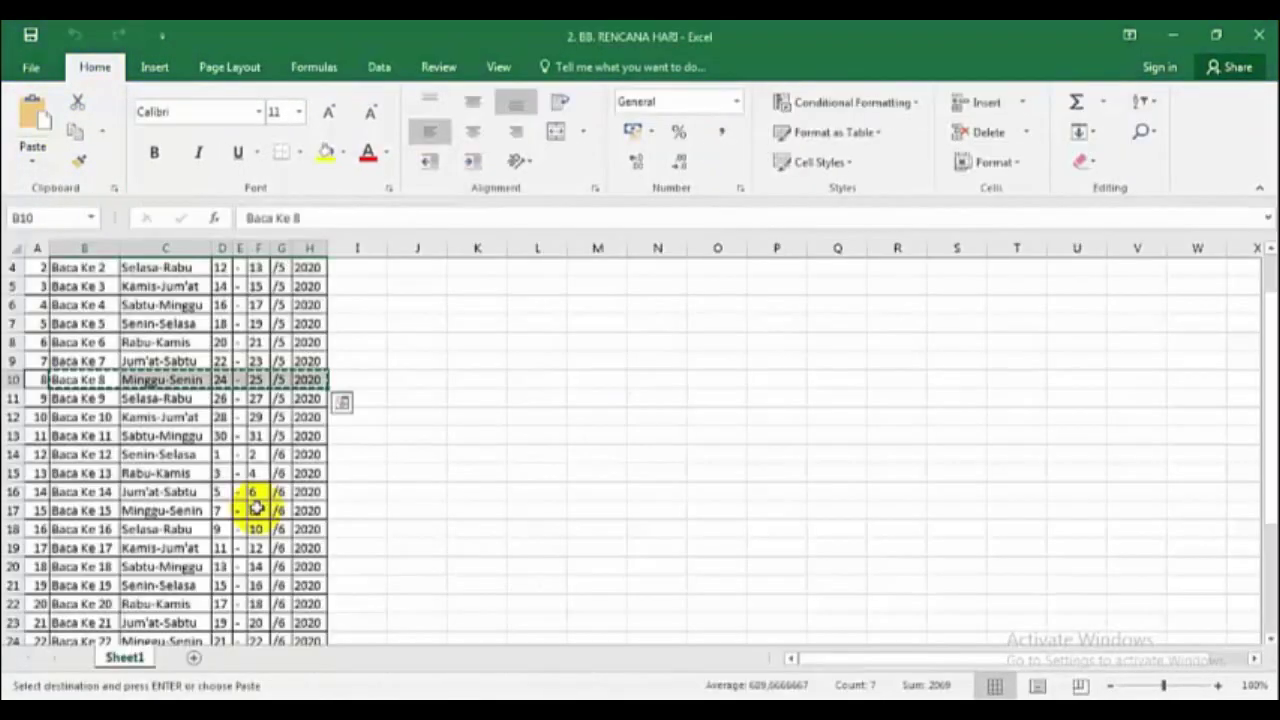
- Replace the Baca ke 9 and Baca ke 10 lines on pages 9 and 10 with schedule cells B11:H11 and B12:H12 from Excel
left_click(62, 398)
left_click_drag(62, 398, 310, 398)
left_click(75, 131)
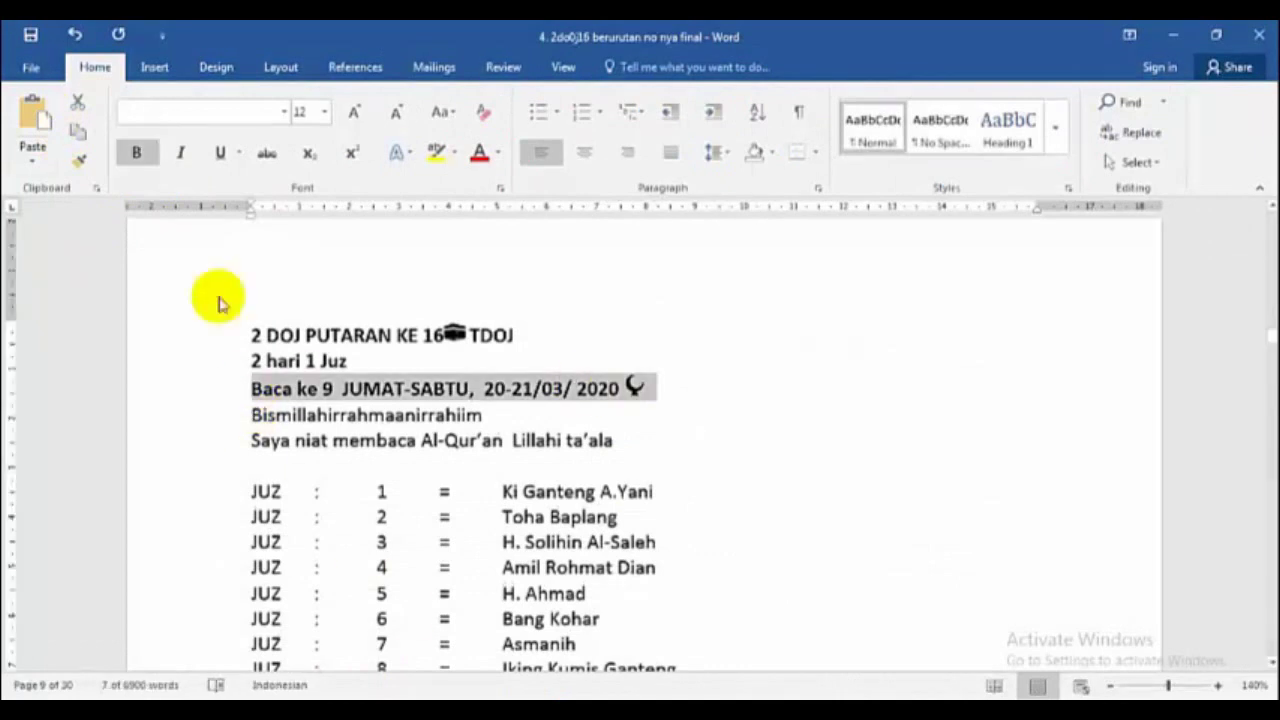
scroll(580, 511, "down", 8)
left_click_drag(80, 417, 310, 417)
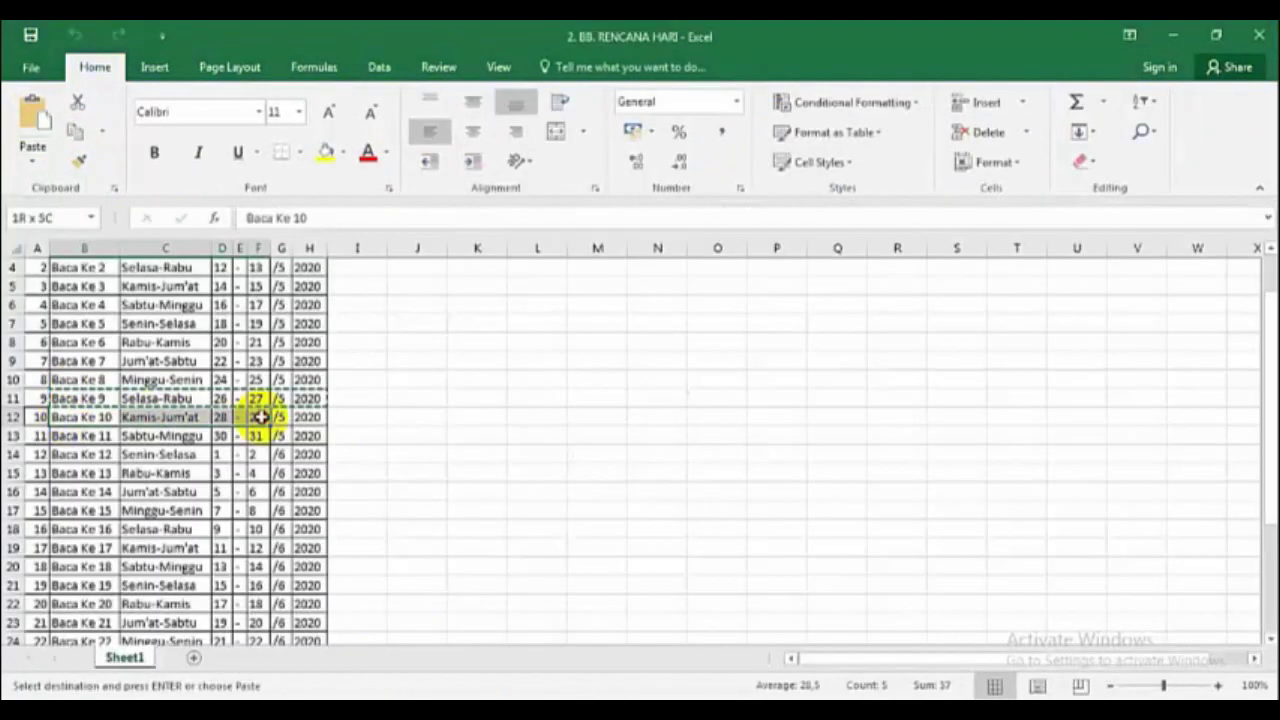
left_click(75, 131)
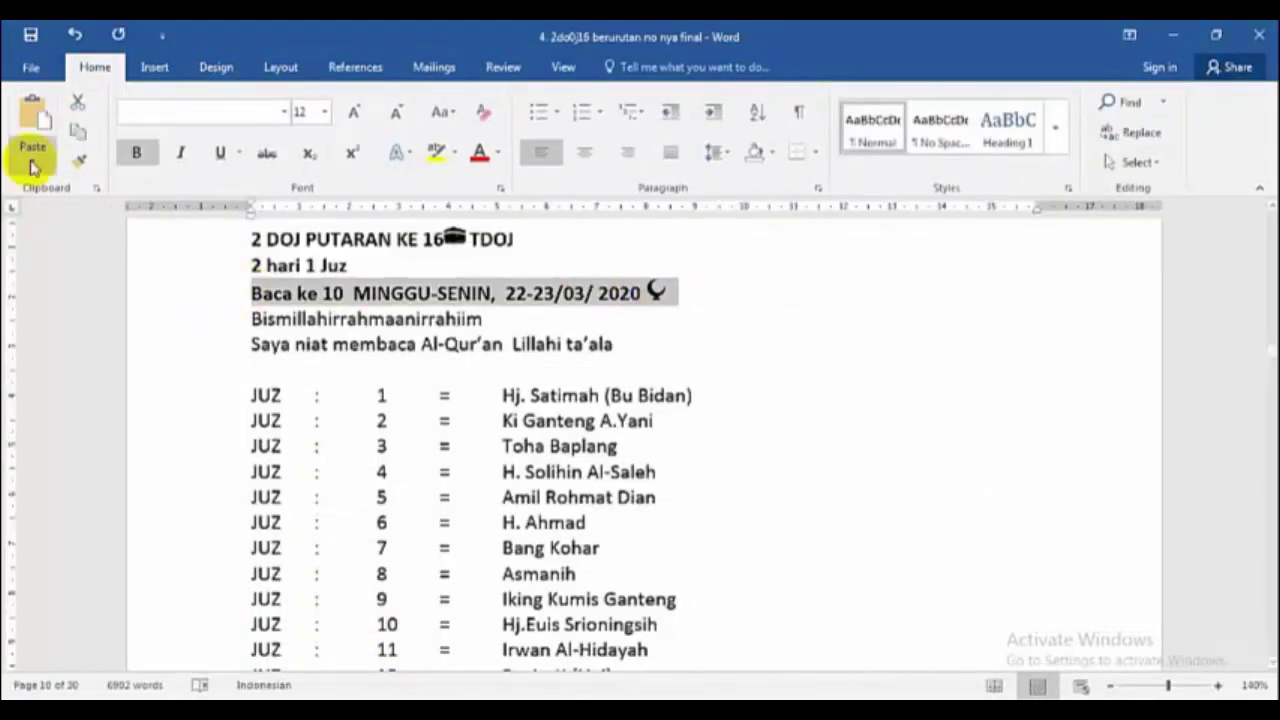
left_click(29, 158)
scroll(734, 460, "down", 10)
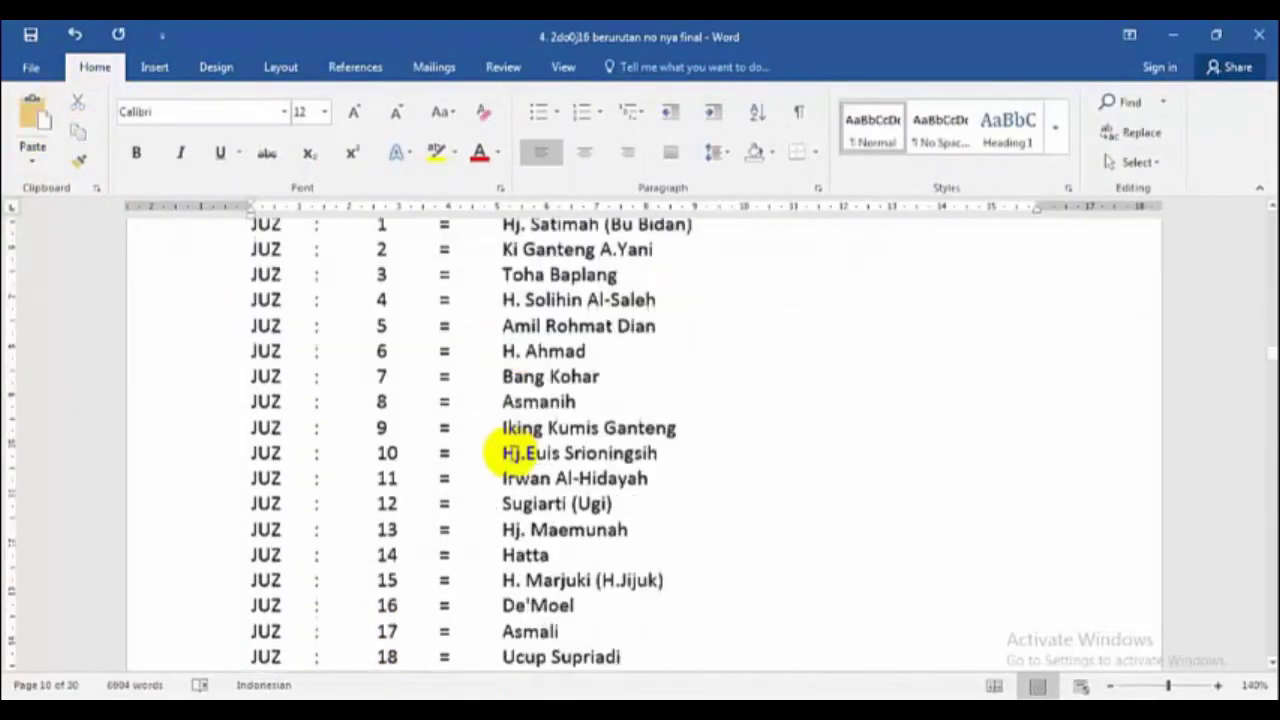
- Replace the reading lines on pages 11 and 12 with Baca Ke 11 Sabtu-Minggu 30-31/5 2020 and Baca Ke 12 Senin-Selasa 1-2/6 2020 from Excel
left_click_drag(250, 295, 571, 297)
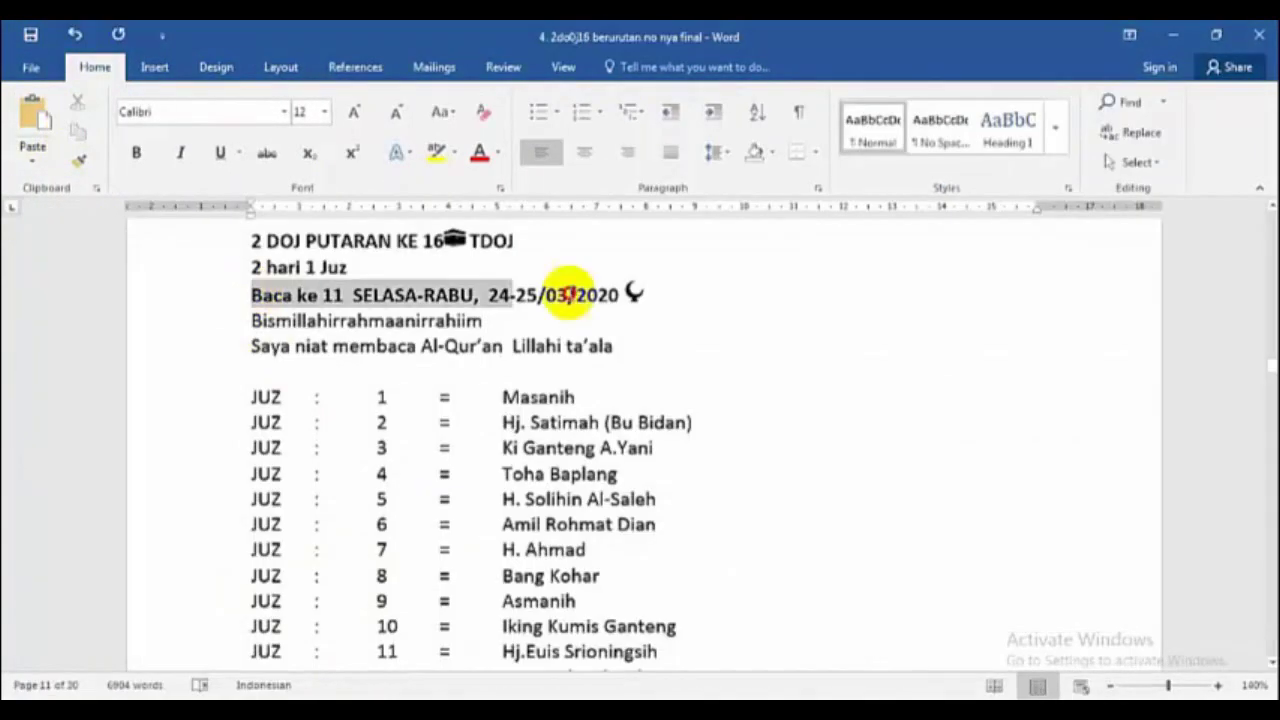
type("Baca Ke 11\tSabtu-Minggu\t30\t-\t31\t5\t2020")
scroll(571, 452, "down", 10)
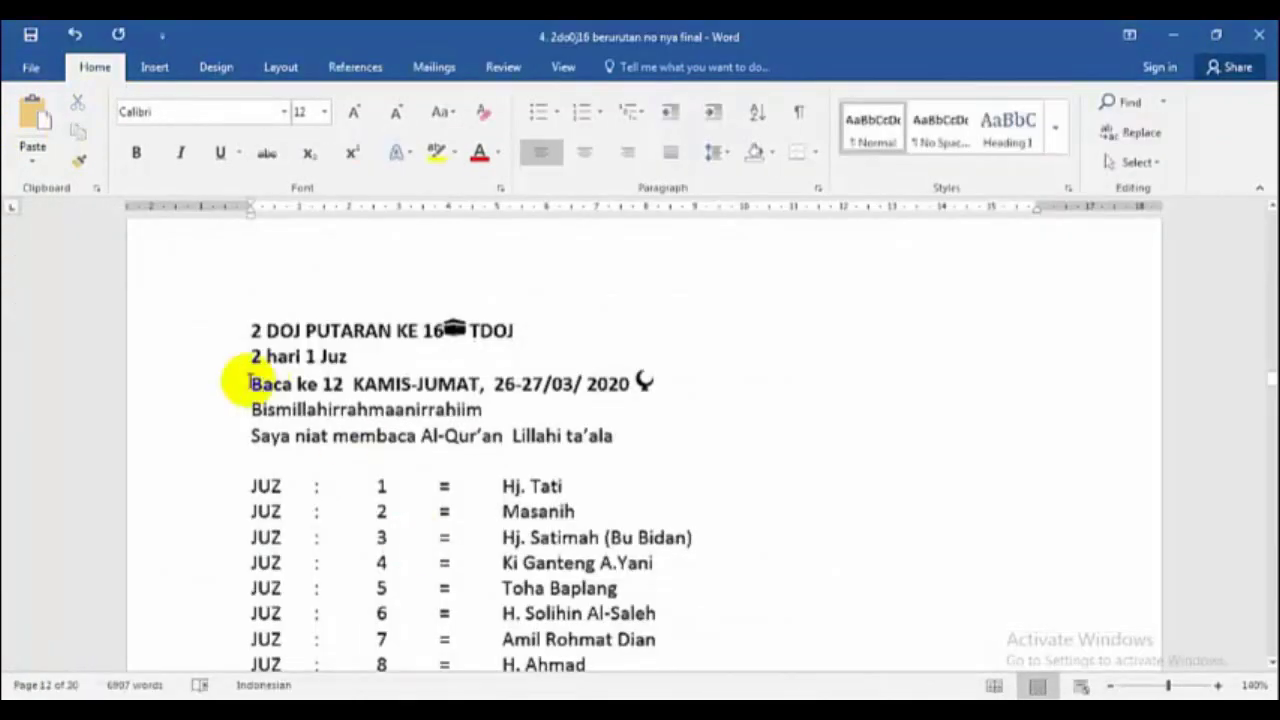
left_click_drag(251, 383, 655, 383)
key("ctrl+v")
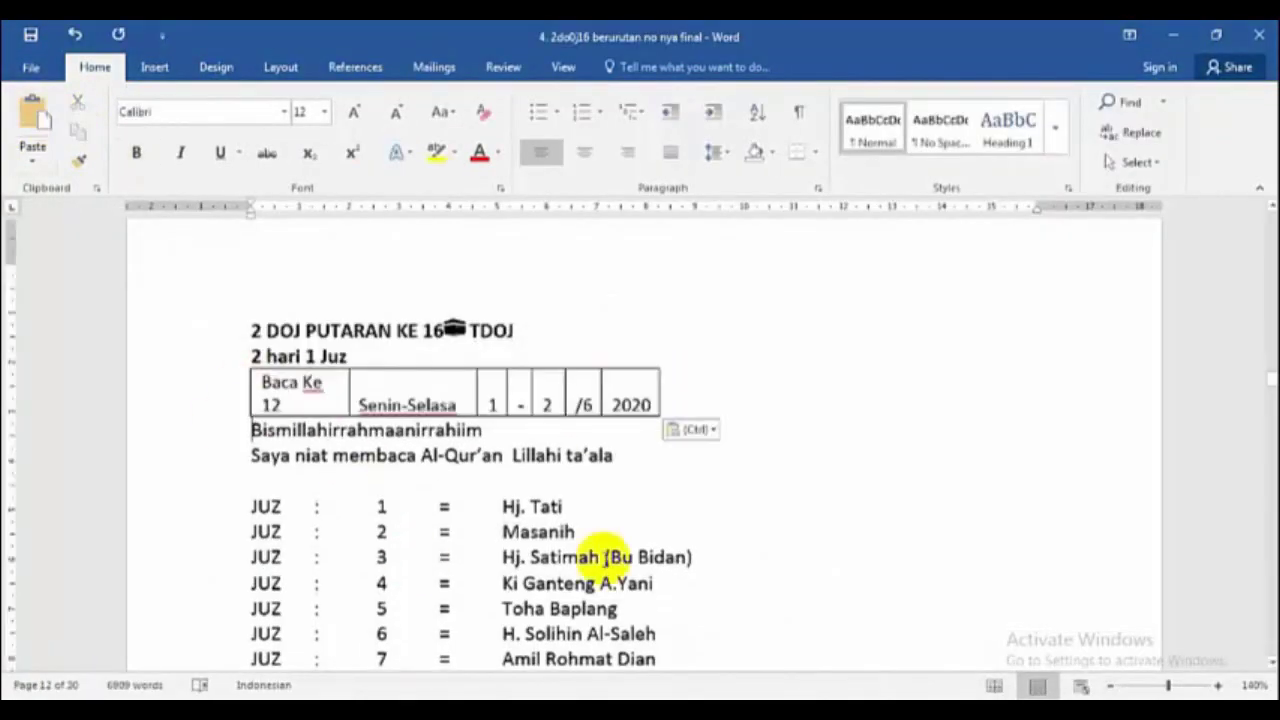
scroll(623, 537, "down", 10)
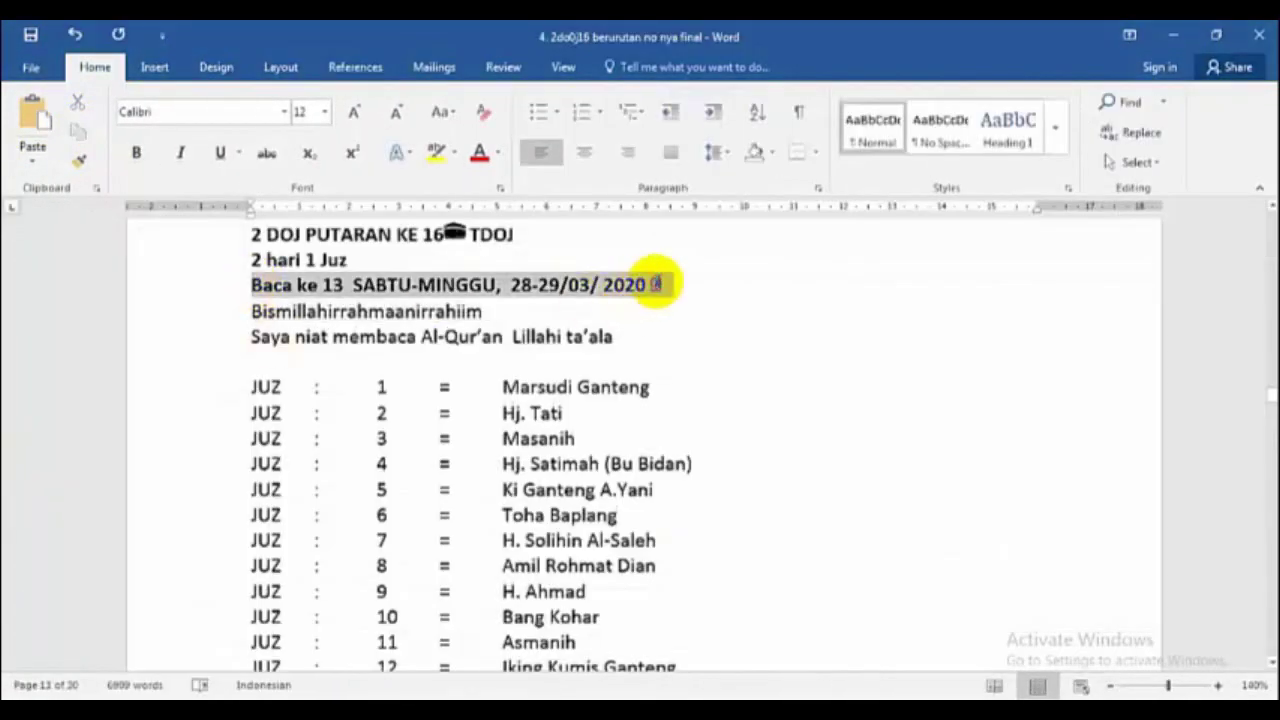
- Replace the Baca ke 13 and Baca ke 14 lines on pages 13 and 14 with their matching Excel schedule rows
scroll(655, 284, "down", 10)
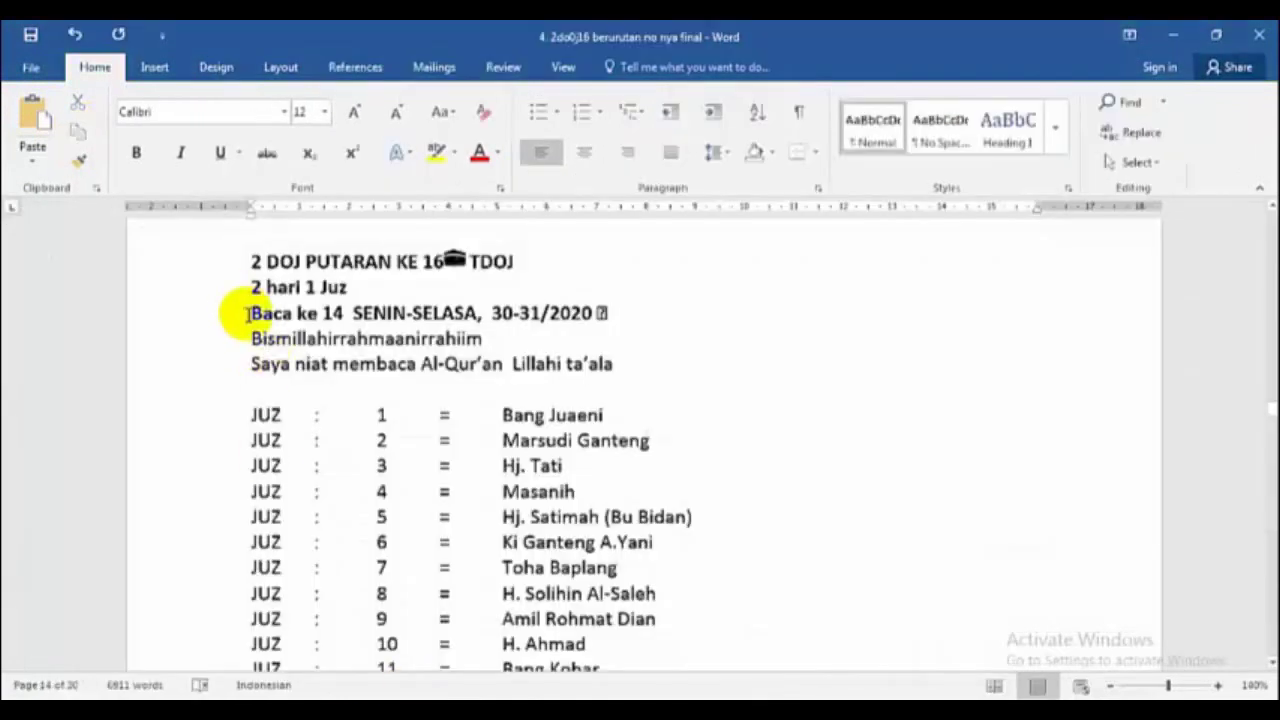
left_click_drag(246, 313, 606, 313)
key("ctrl+v")
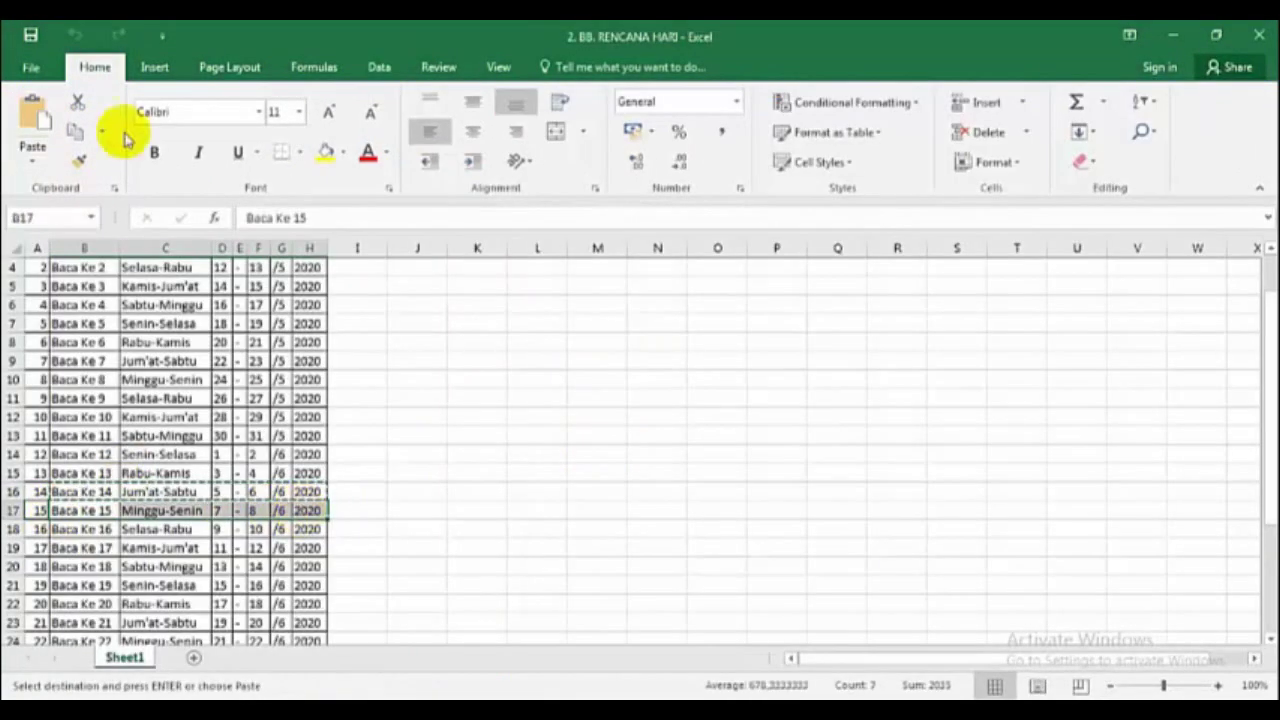
- Copy the Baca Ke 15 through Baca Ke 19 rows from the Excel schedule over the reading lines on the matching Word pages
scroll(457, 535, "down", 9)
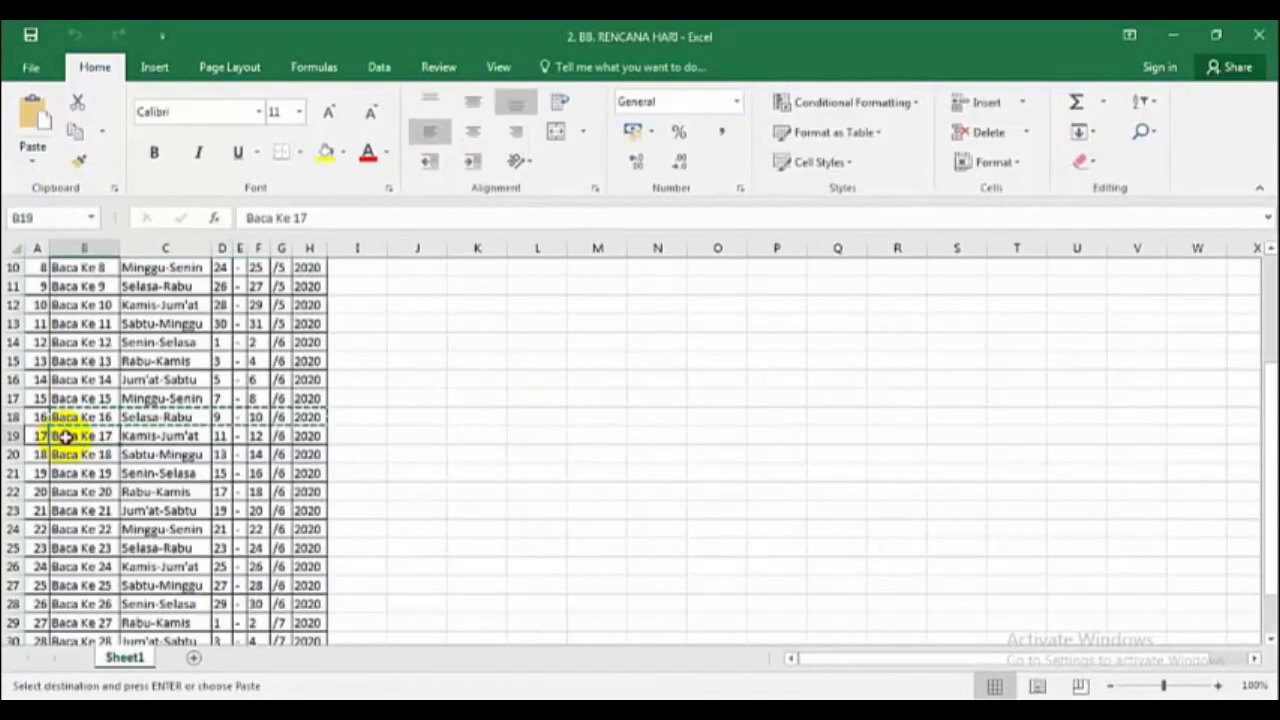
left_click_drag(57, 434, 320, 434)
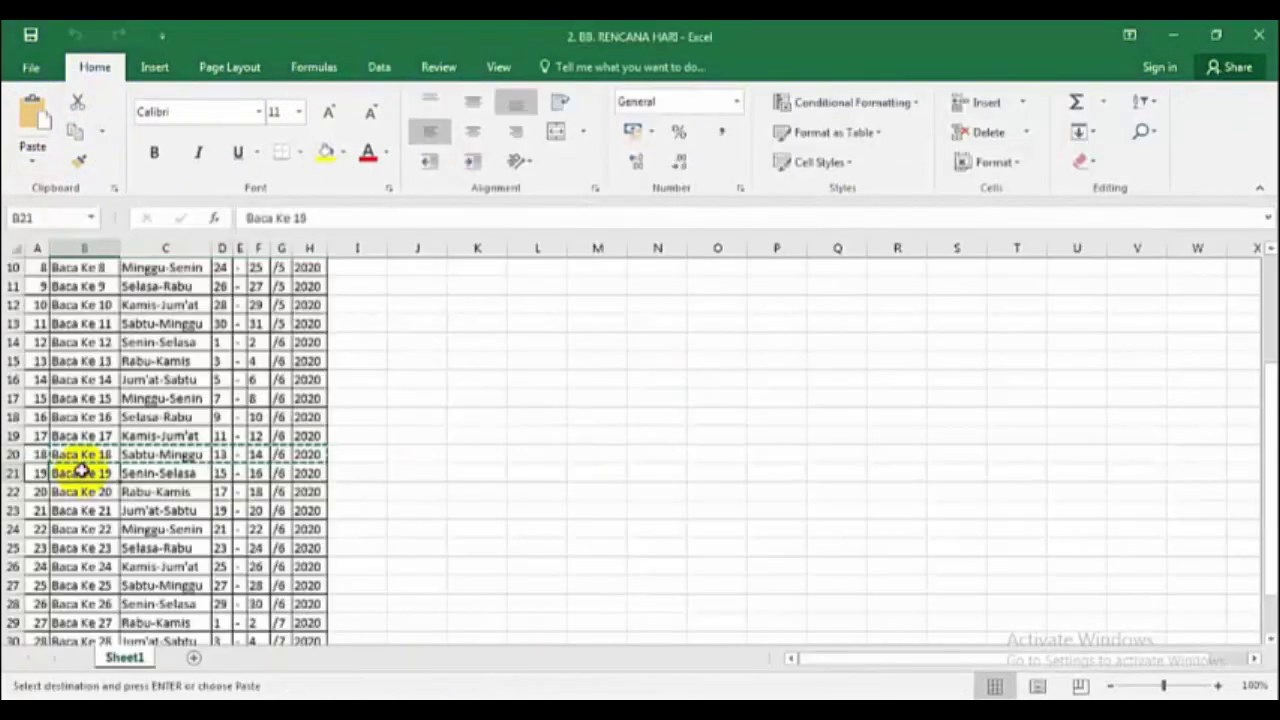
scroll(529, 500, "down", 7)
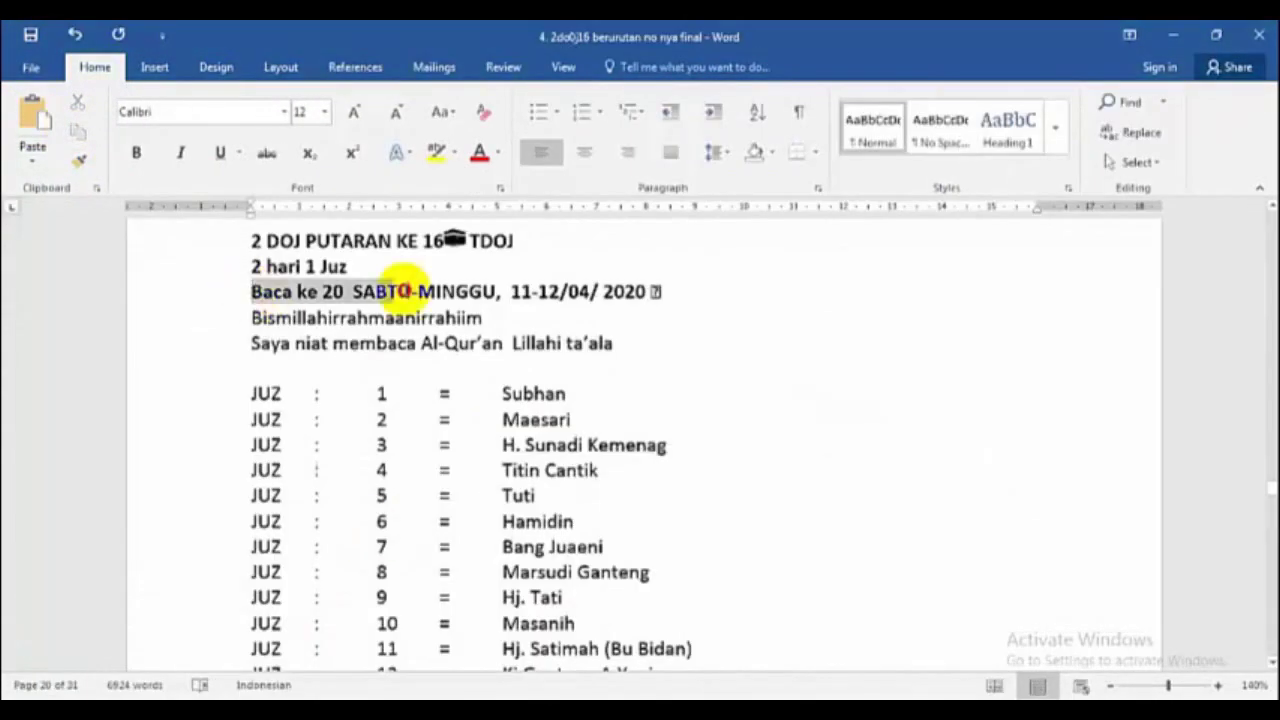
- Replace the reading lines for Baca ke 20 through Baca ke 26 in the Word document with their rows from the Excel schedule
scroll(620, 380, "down", 10)
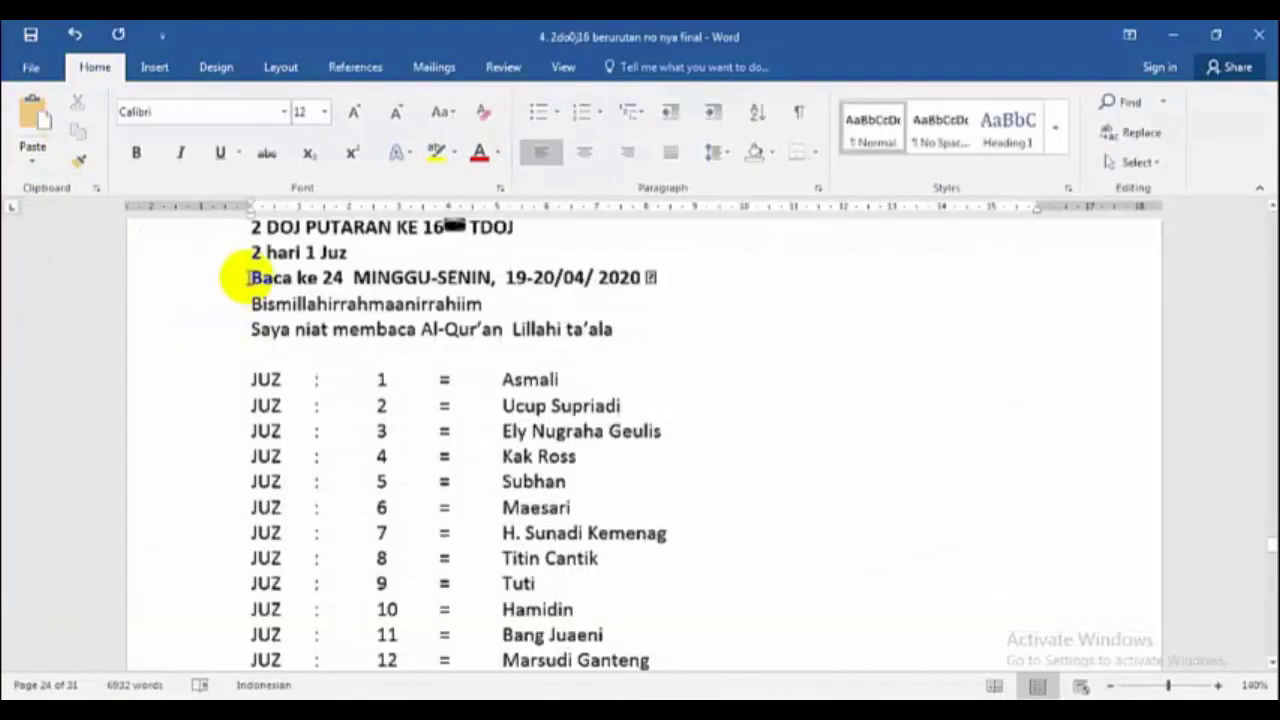
scroll(486, 500, "down", 6)
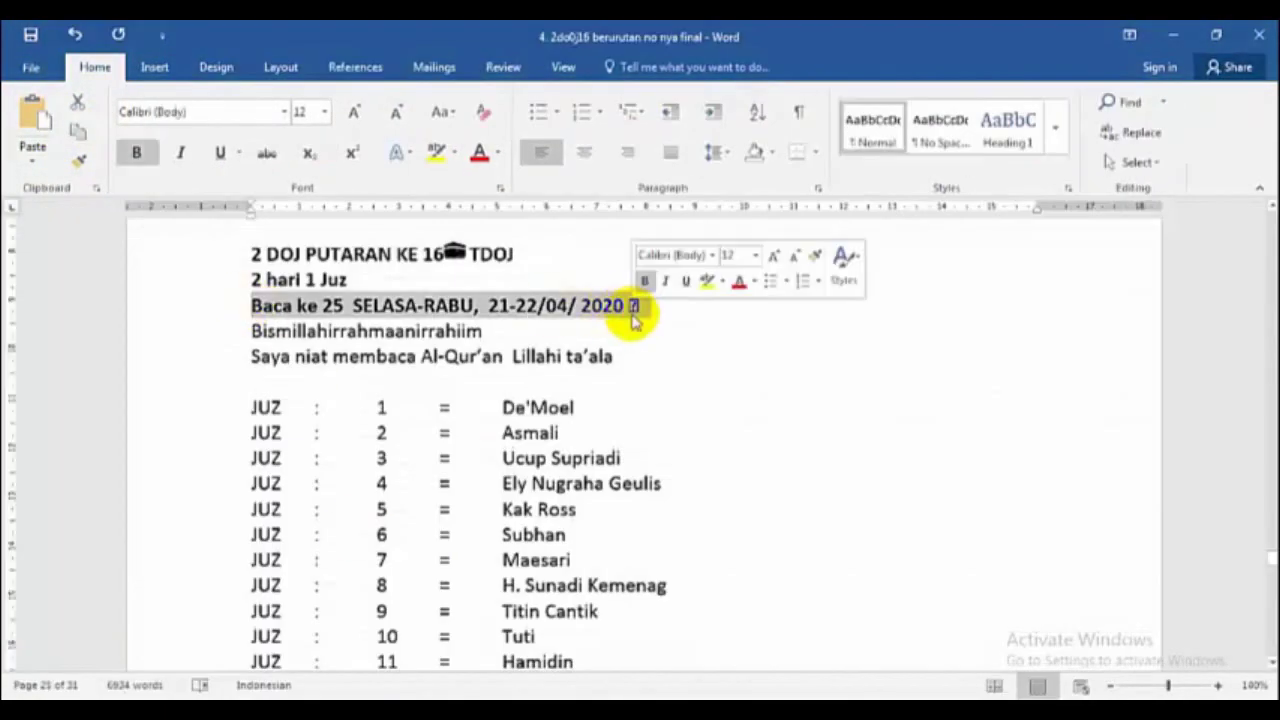
scroll(600, 440, "up", 6)
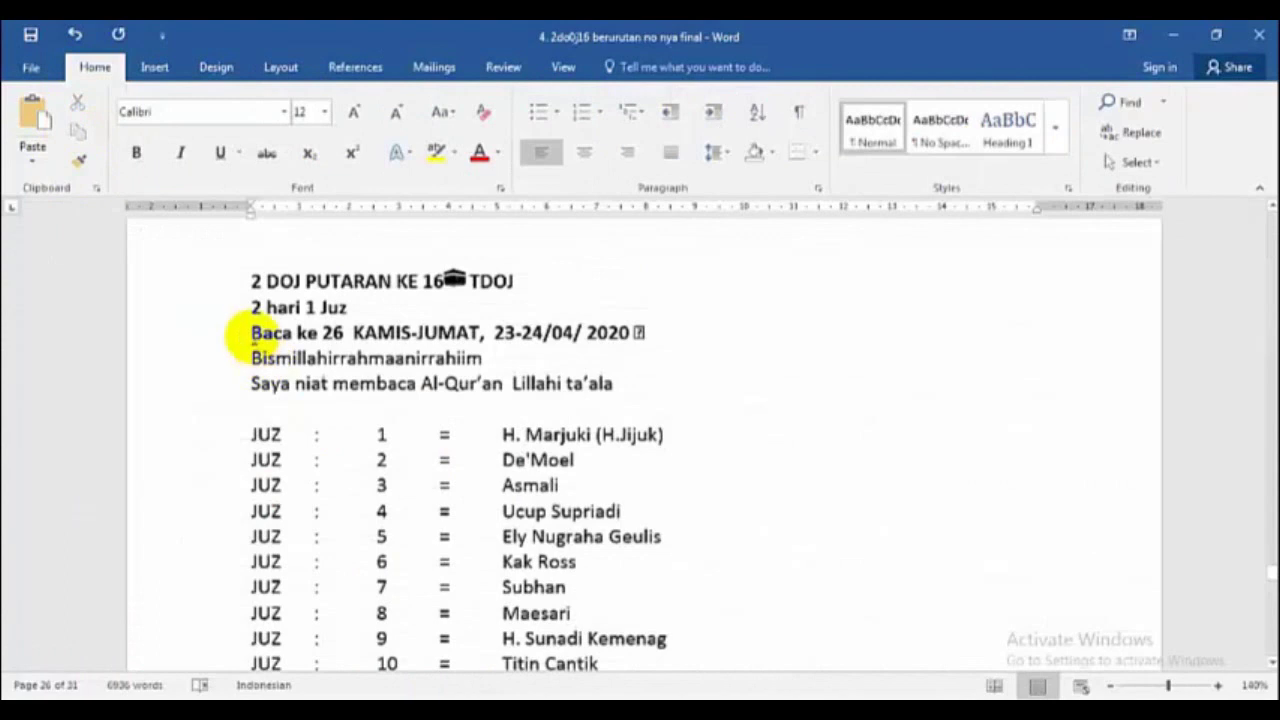
scroll(457, 520, "down", 6)
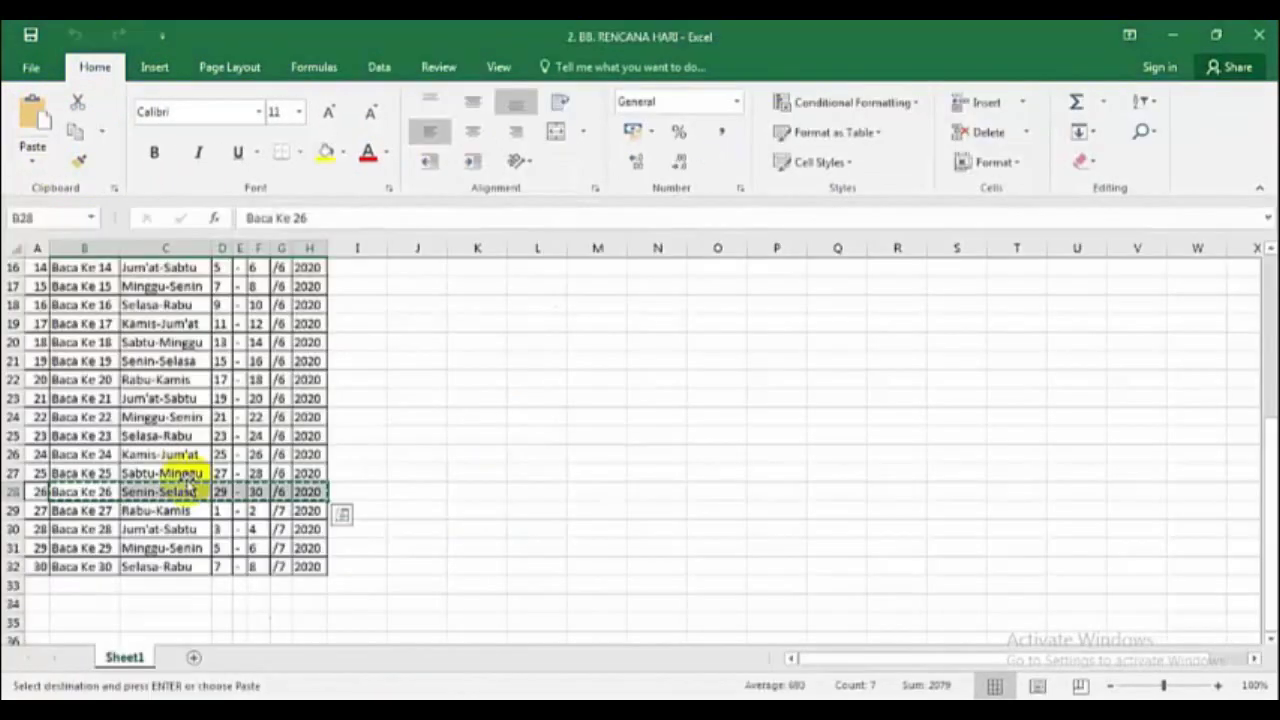
- Replace the Baca ke 27 and Baca ke 28 lines on pages 27 and 28 with schedule cells B29:H29 and B30:H30 from Excel
left_click_drag(84, 510, 308, 510)
left_click(75, 135)
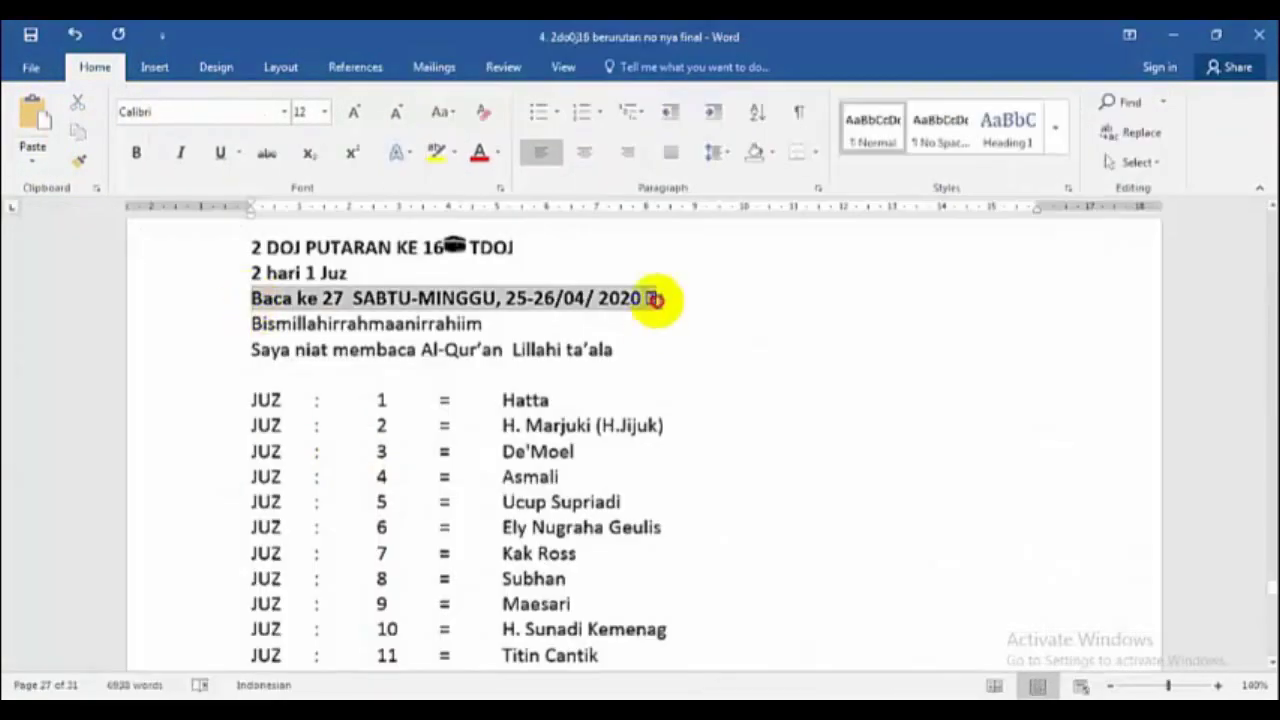
scroll(654, 297, "down", 10)
left_click_drag(86, 529, 308, 529)
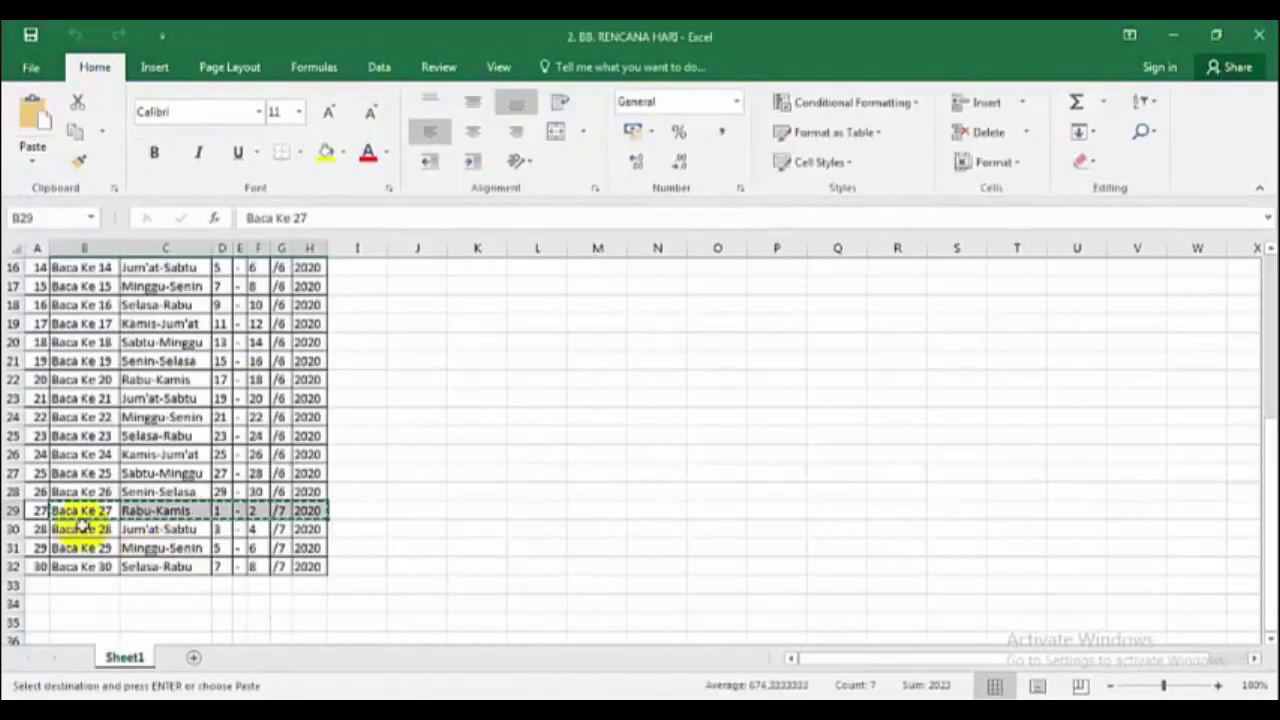
key("ctrl+c")
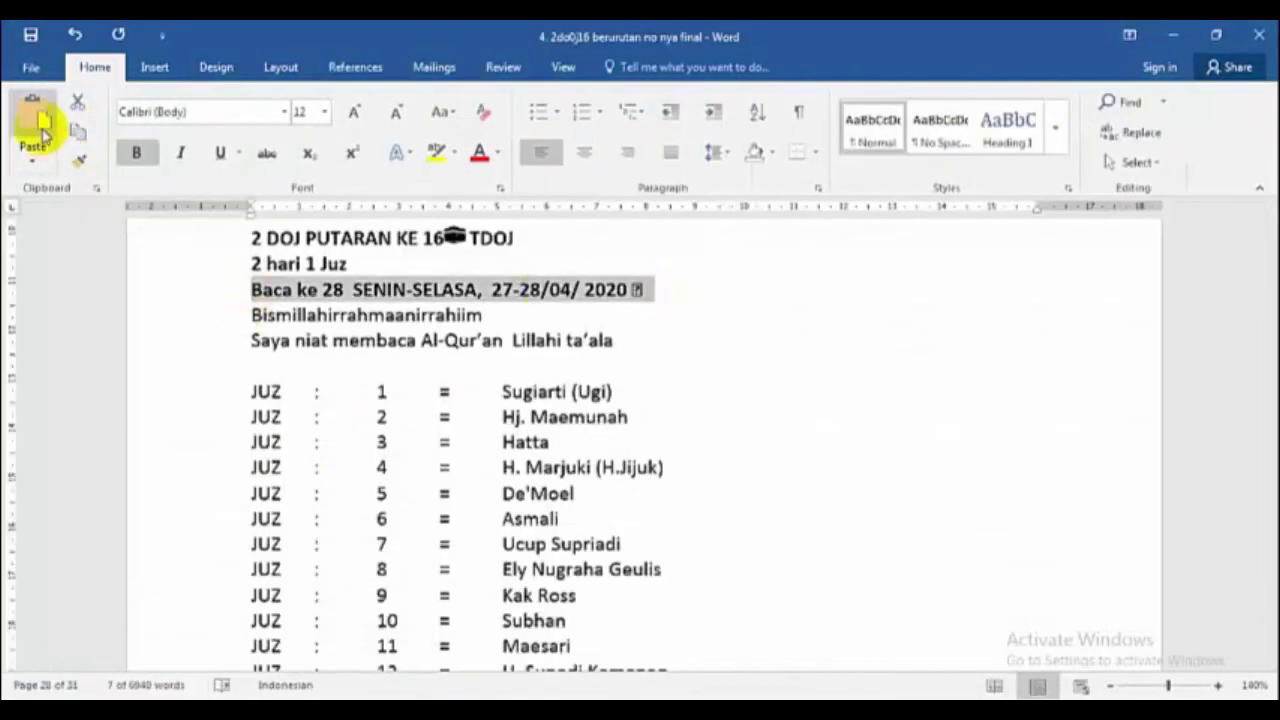
scroll(514, 551, "down", 10)
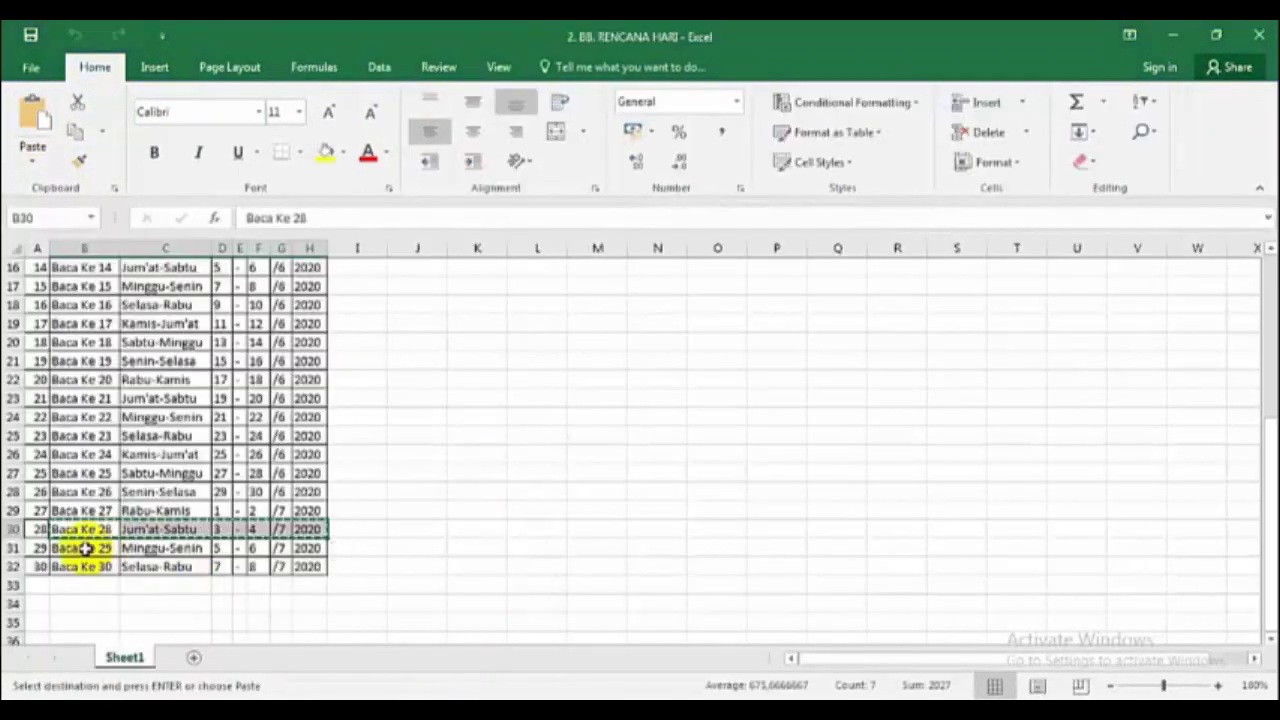
- Replace the Baca ke 29 and Baca ke 30 lines on the last two list pages with schedule cells B31:H31 and B32:H32 from Excel
left_click_drag(90, 548, 308, 548)
key("ctrl+c")
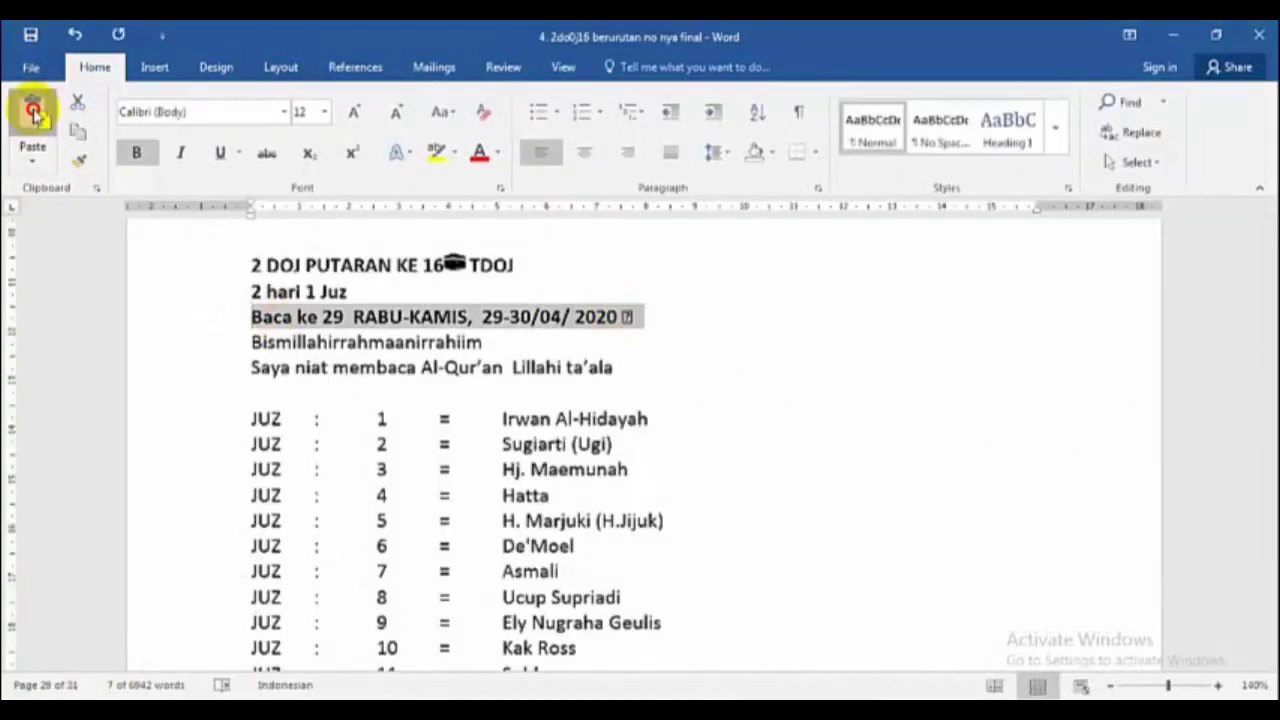
scroll(486, 306, "down", 10)
left_click_drag(90, 567, 300, 569)
key("ctrl+c")
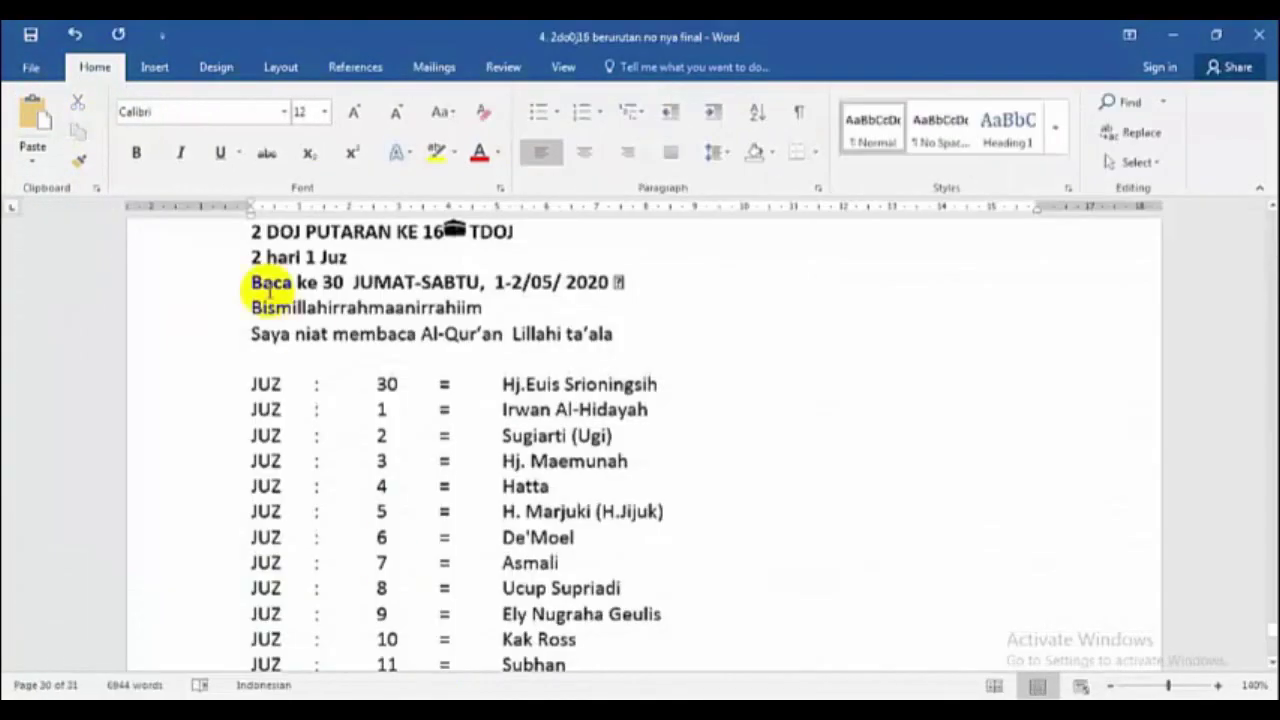
triple_click(269, 290)
key("ctrl+v")
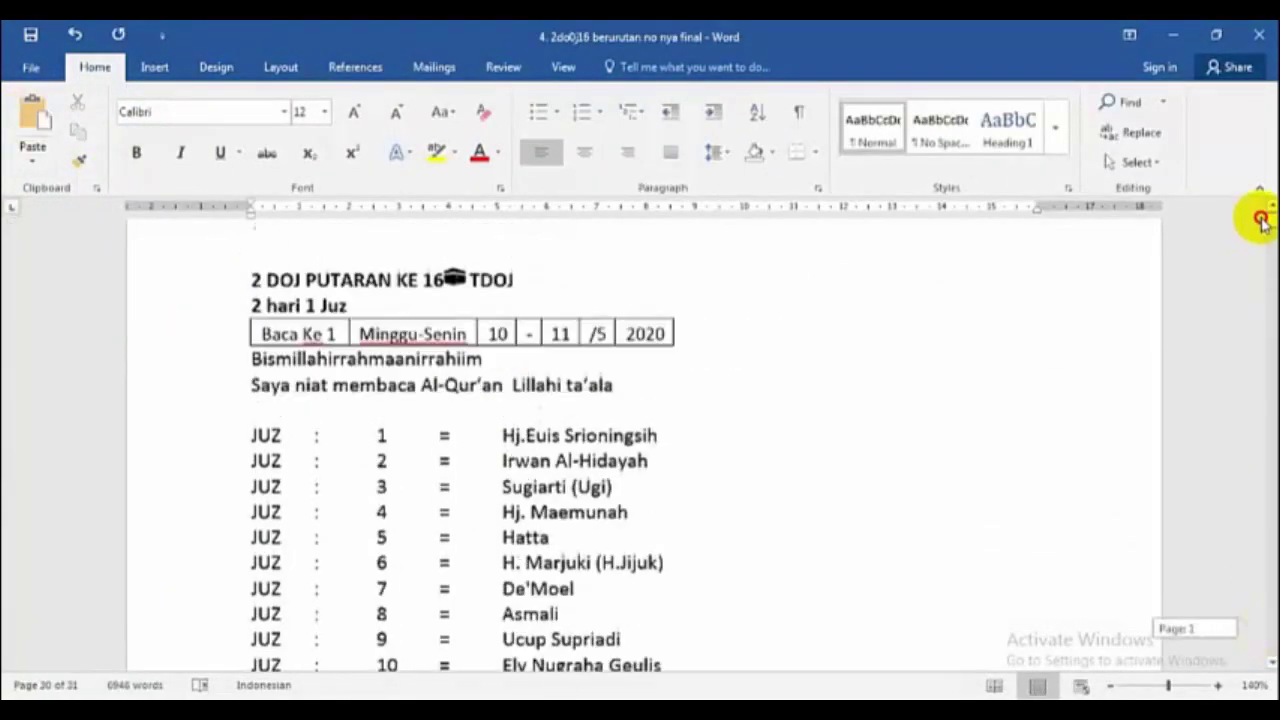
- Review the Word document from page 1 onward to check the pasted schedule row on every page
scroll(900, 534, "down", 10)
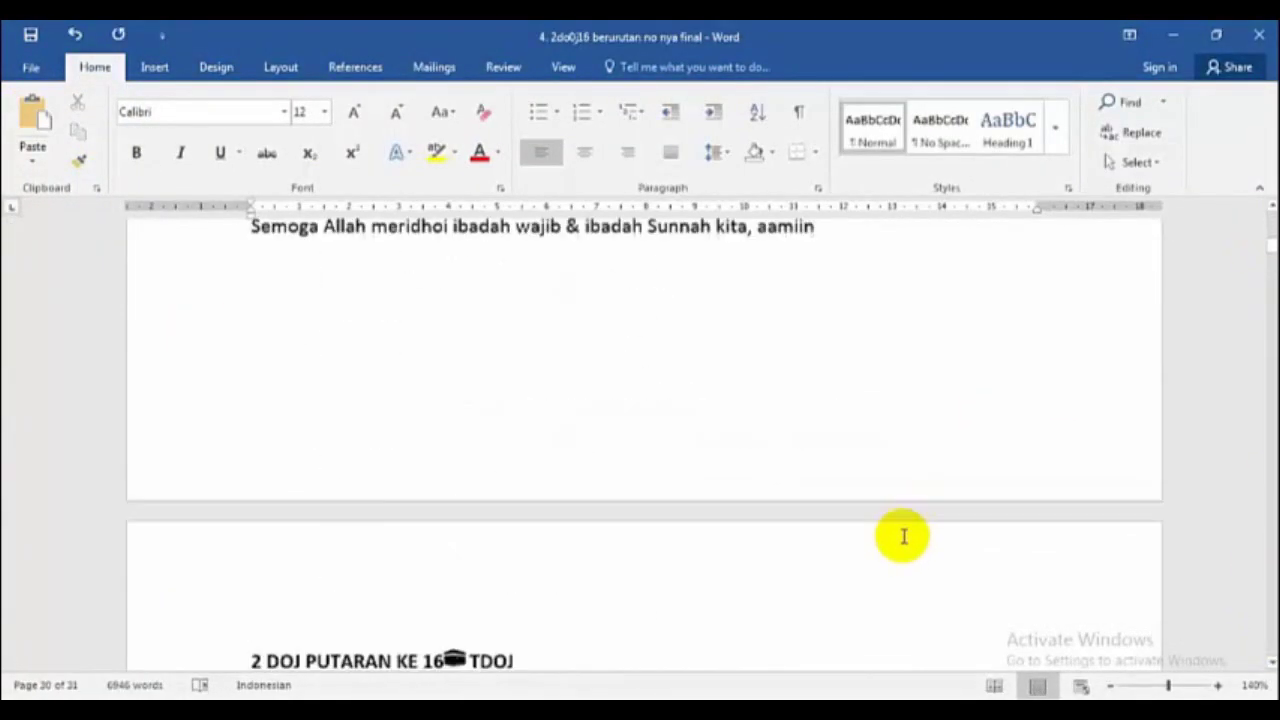
scroll(884, 552, "down", 20)
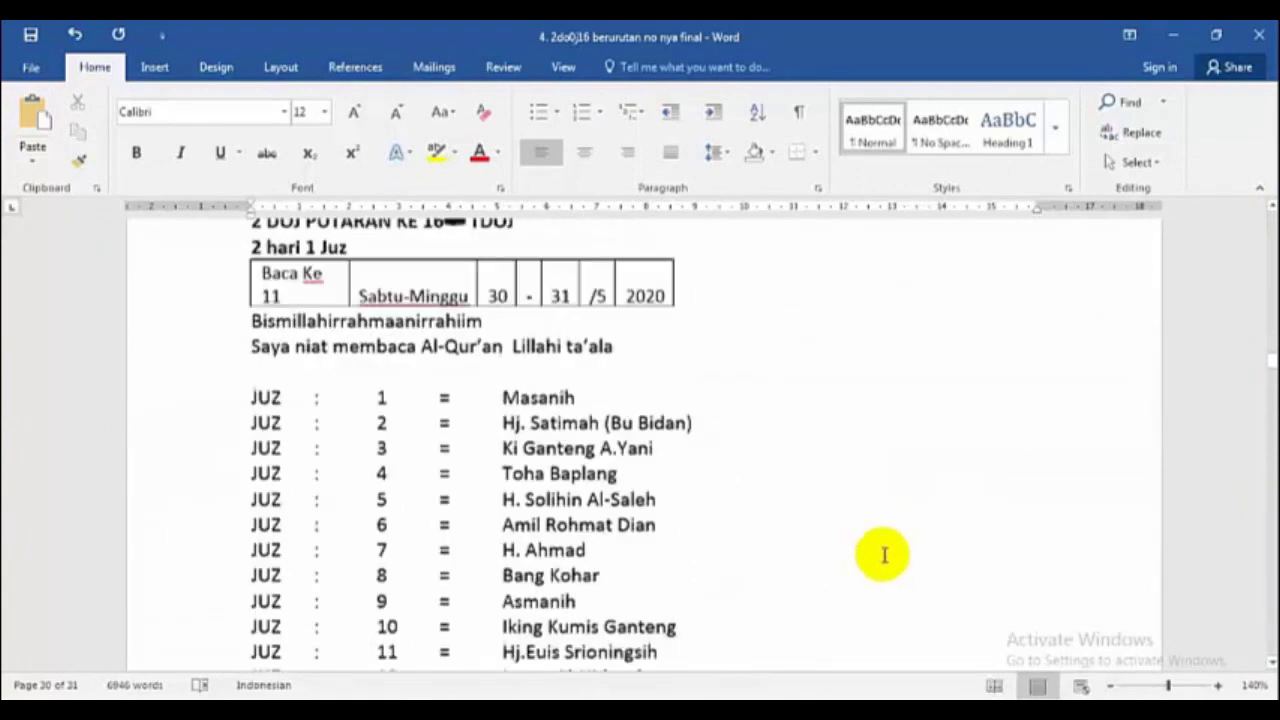
scroll(881, 588, "down", 20)
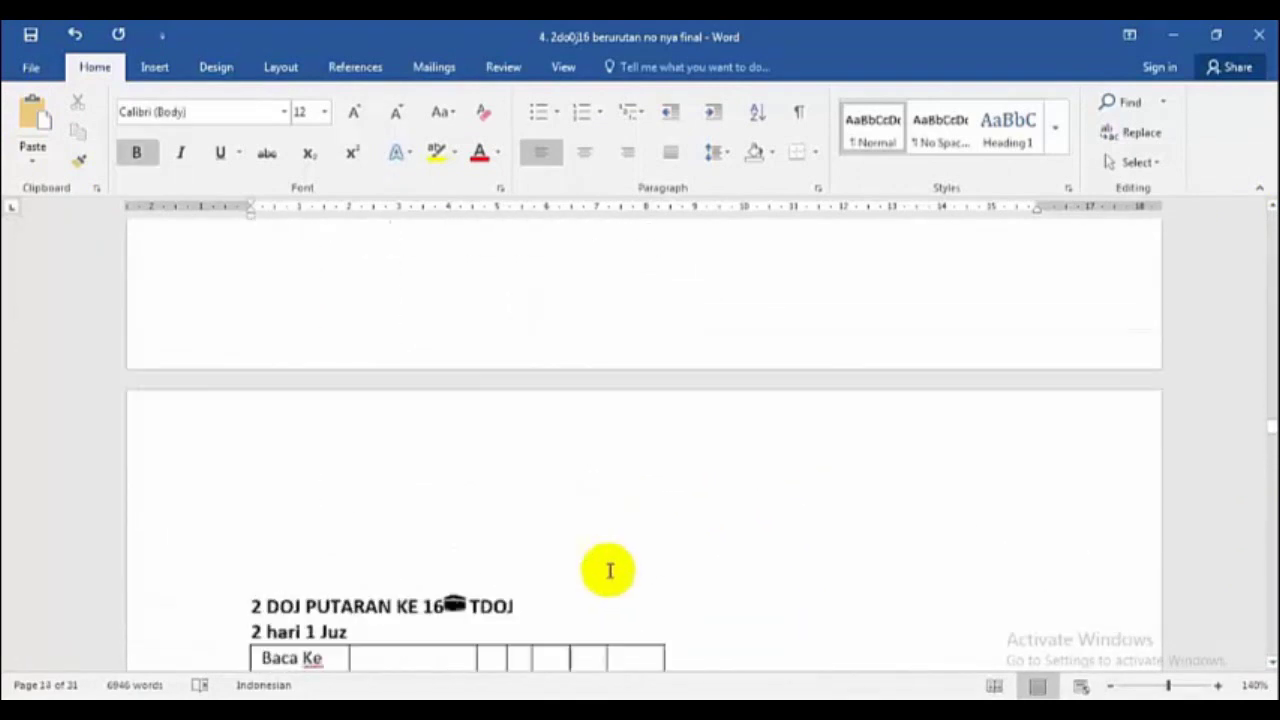
scroll(446, 454, "down", 20)
left_click(281, 440)
scroll(420, 586, "down", 20)
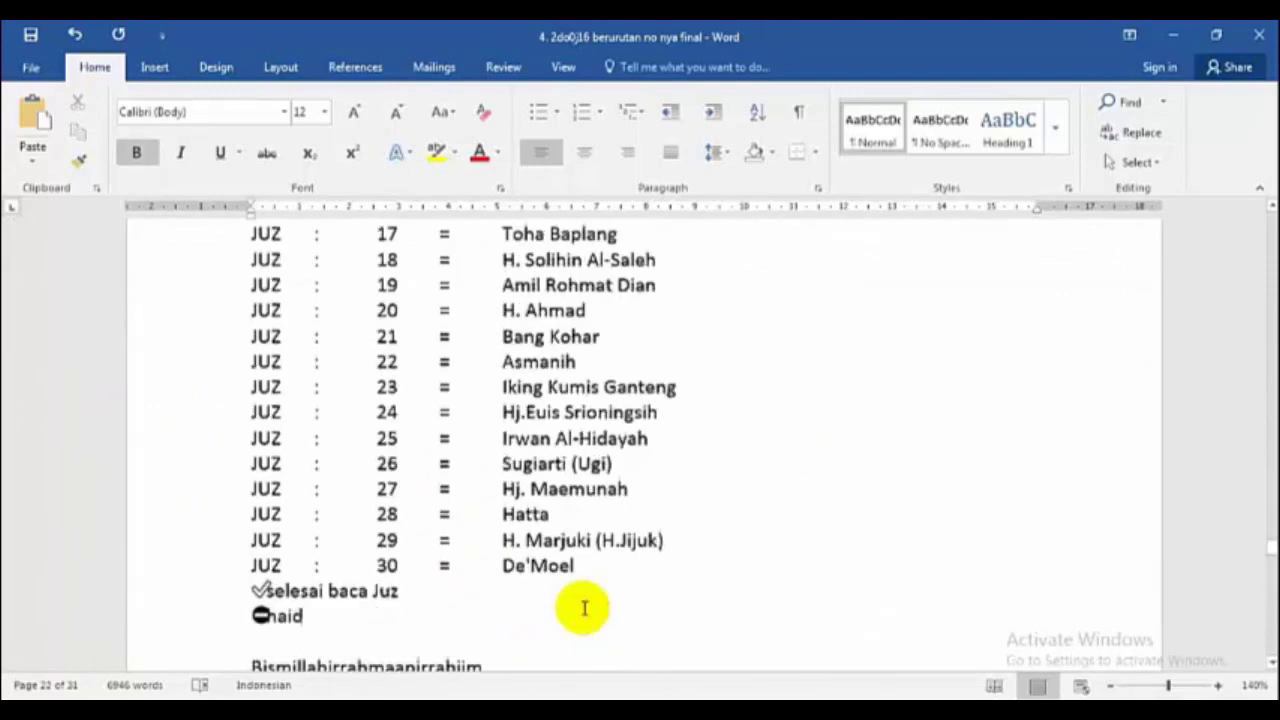
scroll(467, 612, "down", 20)
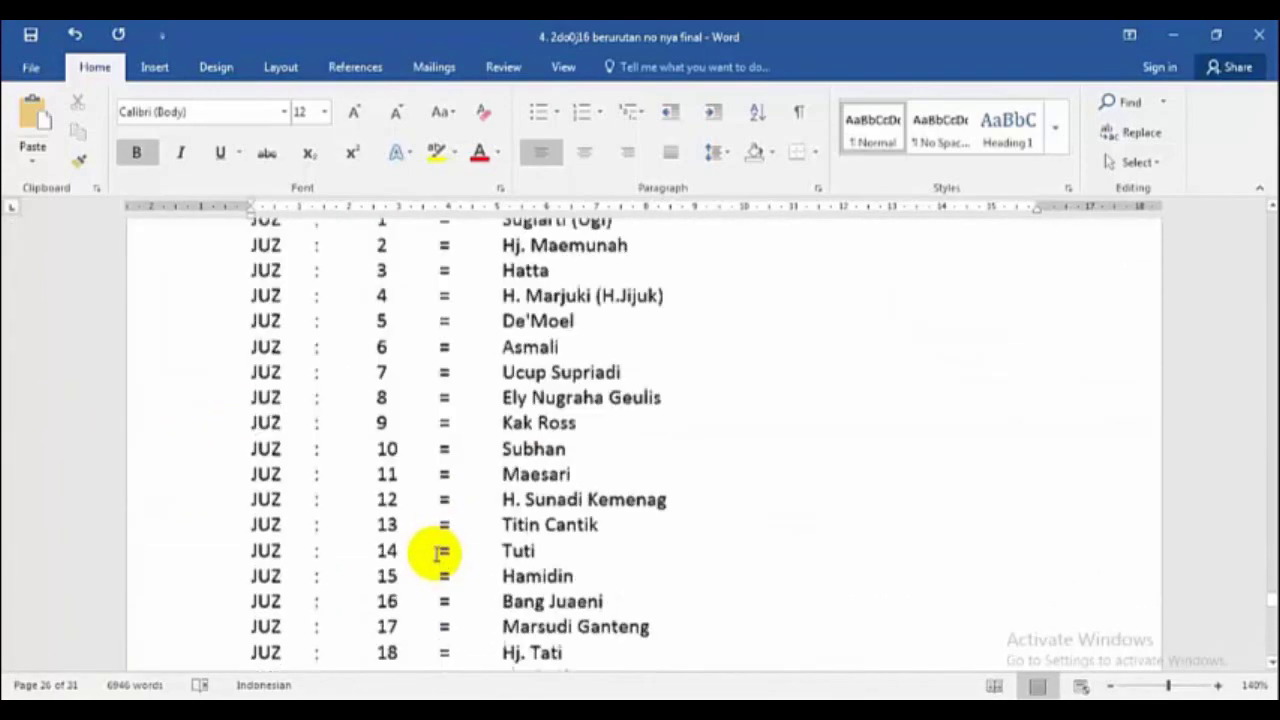
- Save the updated Word document and return to the juz list on page 1
scroll(424, 560, "down", 8)
scroll(286, 543, "up", 4)
key("ctrl+s")
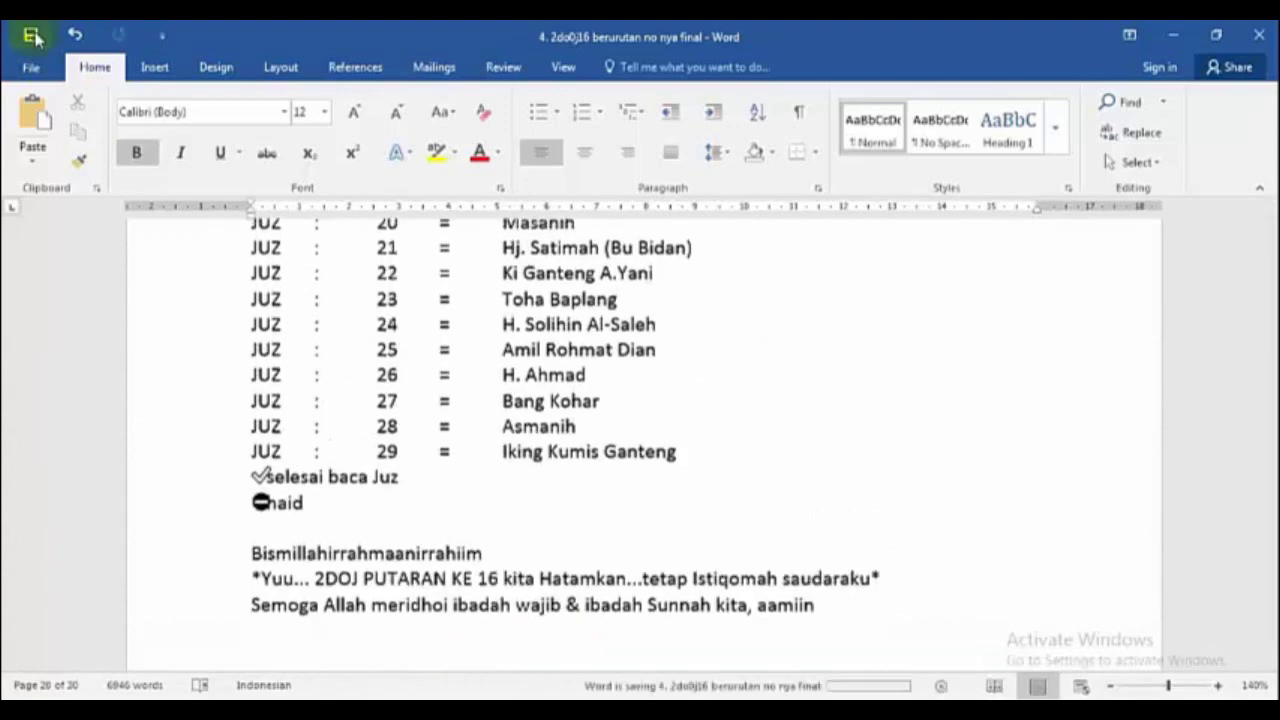
scroll(487, 341, "down", 5)
scroll(487, 341, "up", 10)
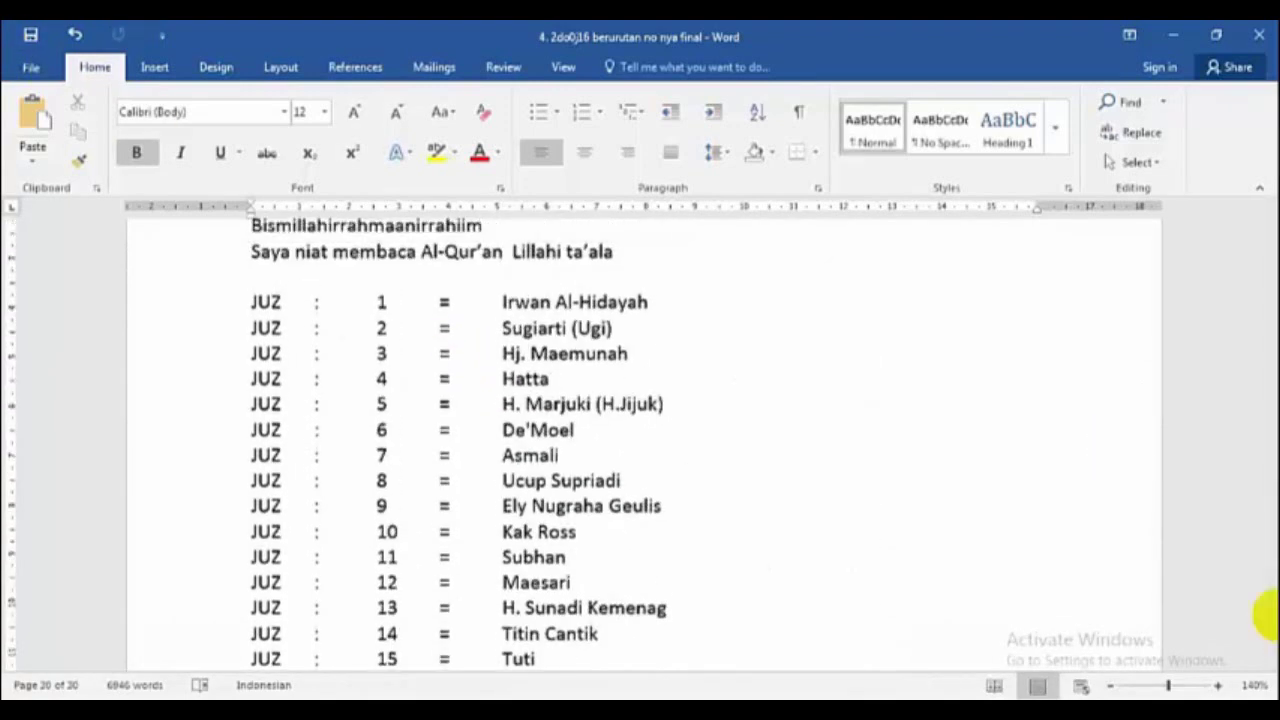
scroll(1268, 630, "down", 10)
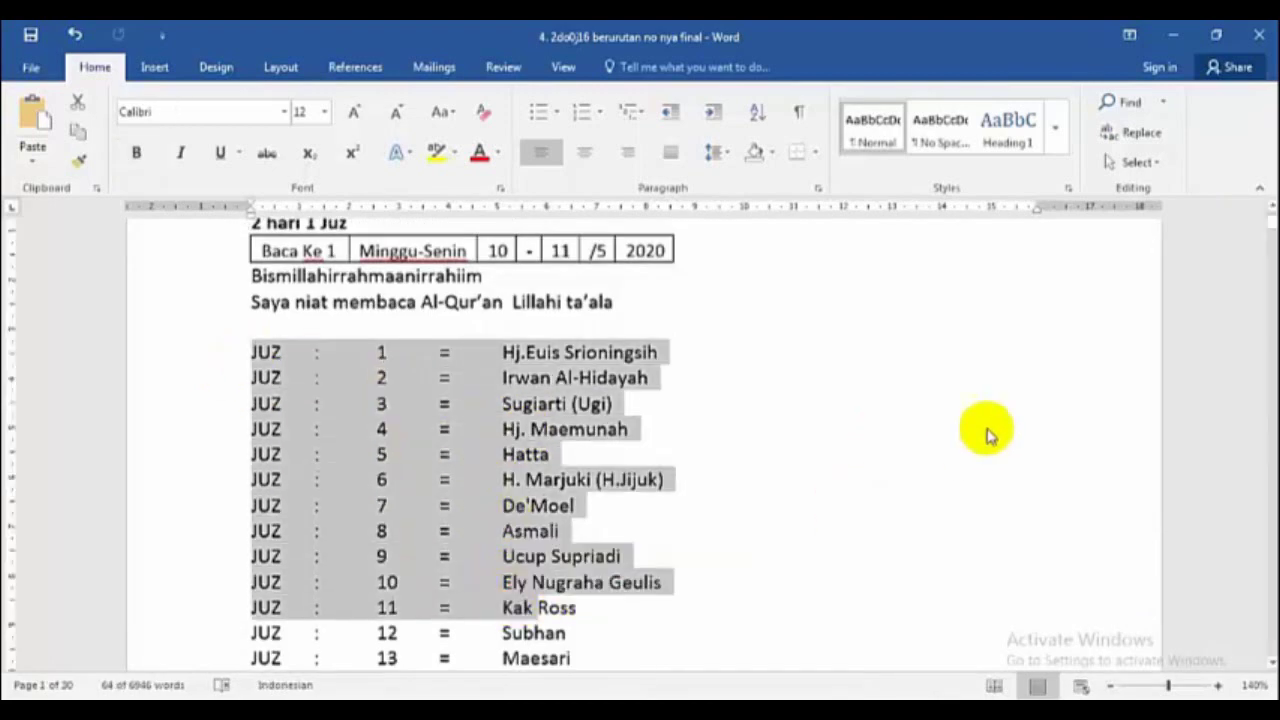
- Review the page 1 juz list from JUZ 1 to JUZ 30, checking the juz numbers and assigned readers
scroll(918, 430, "down", 7)
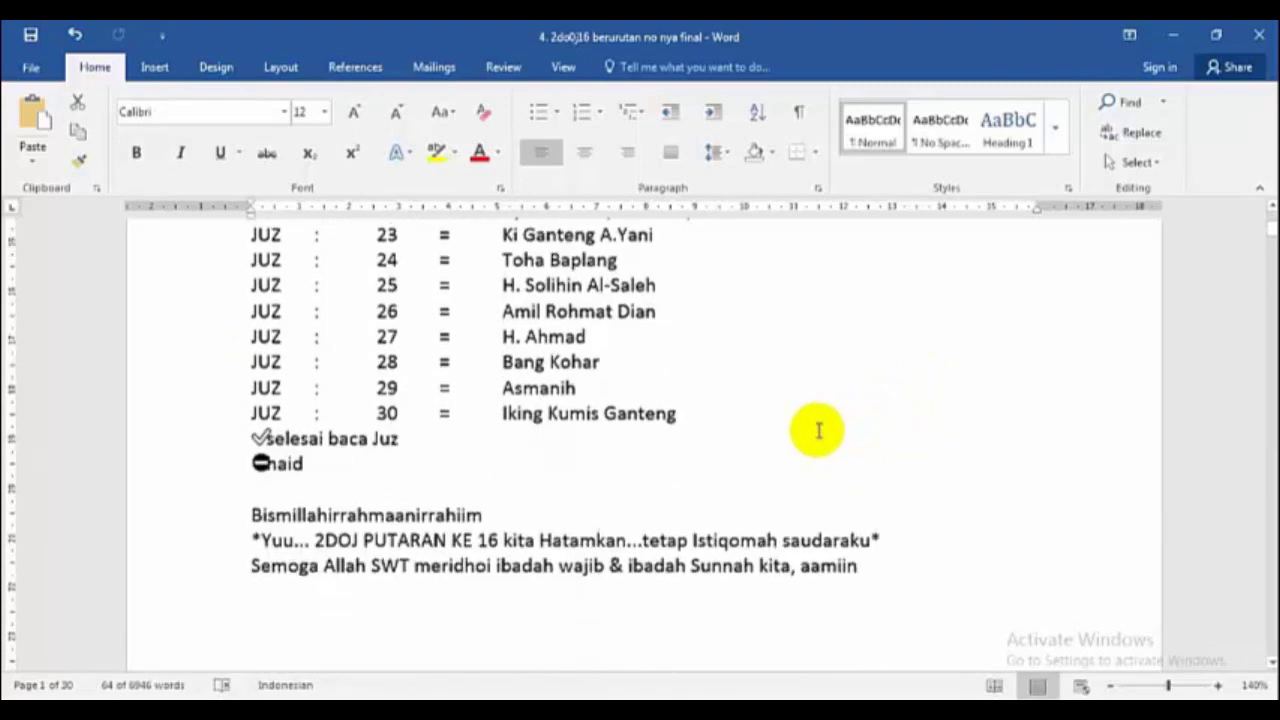
scroll(818, 430, "up", 3)
scroll(818, 430, "up", 5)
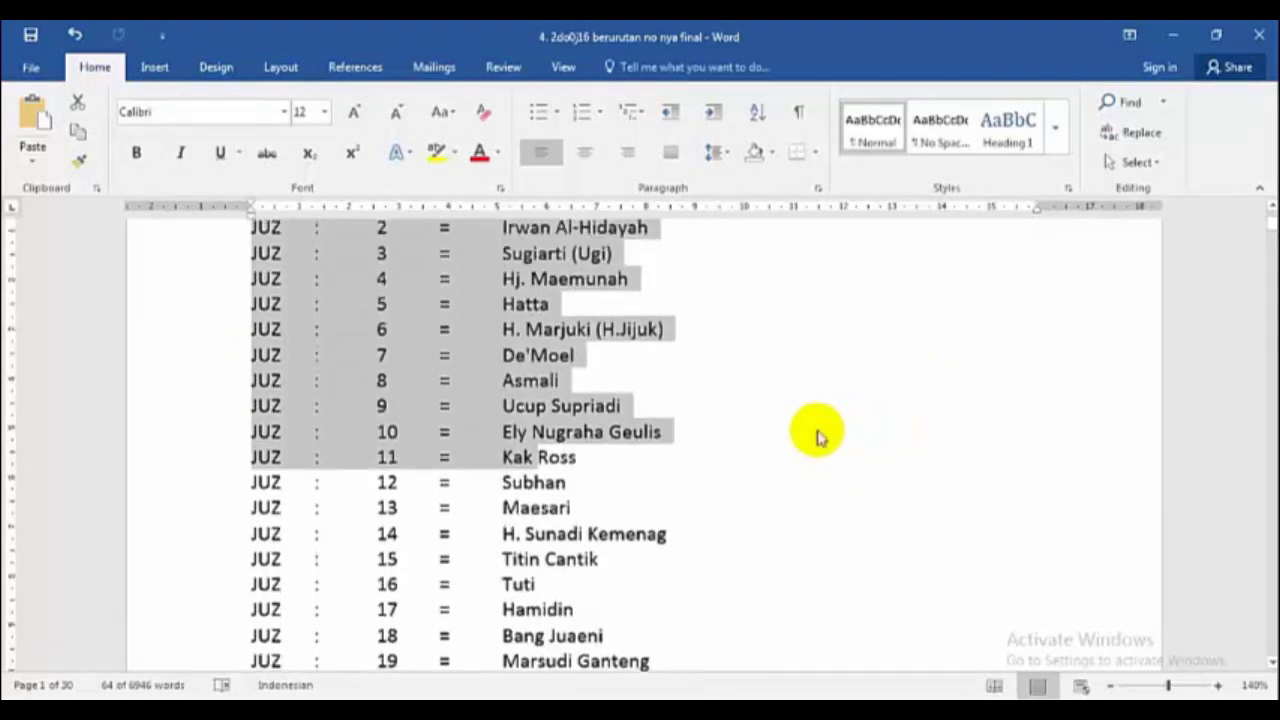
scroll(790, 452, "down", 10)
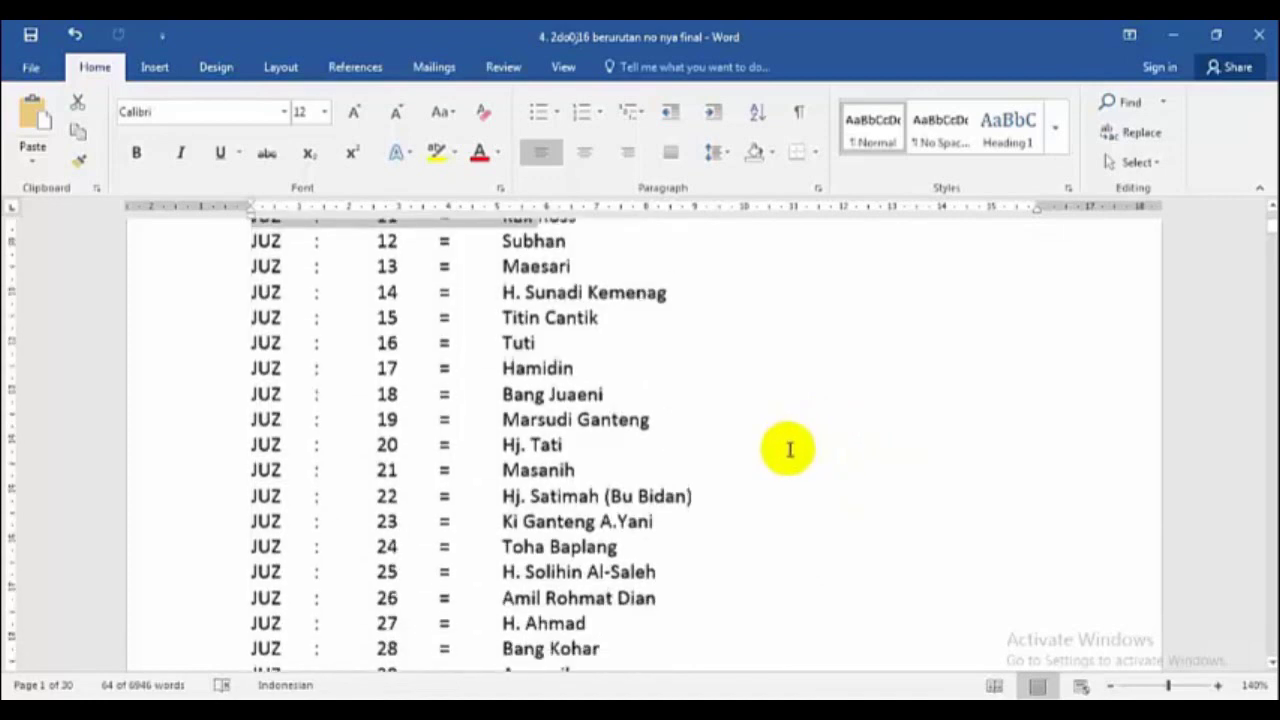
scroll(781, 456, "up", 10)
left_click(808, 491)
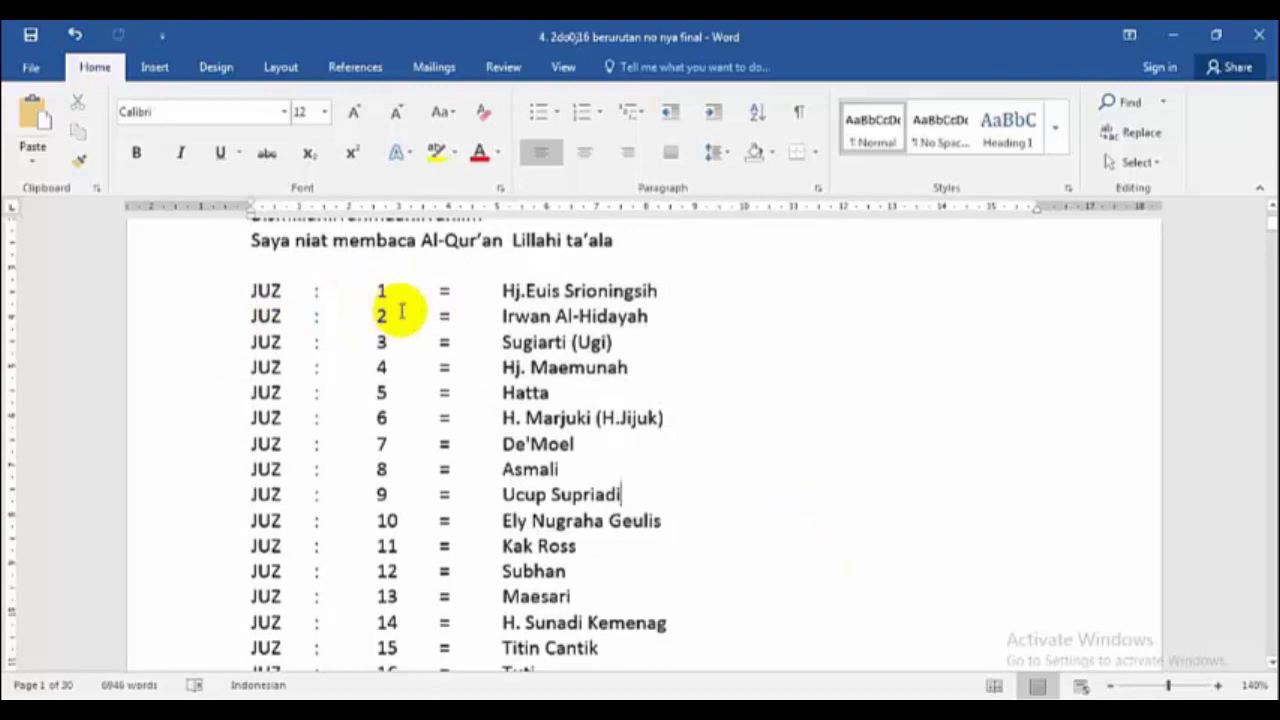
scroll(400, 313, "down", 5)
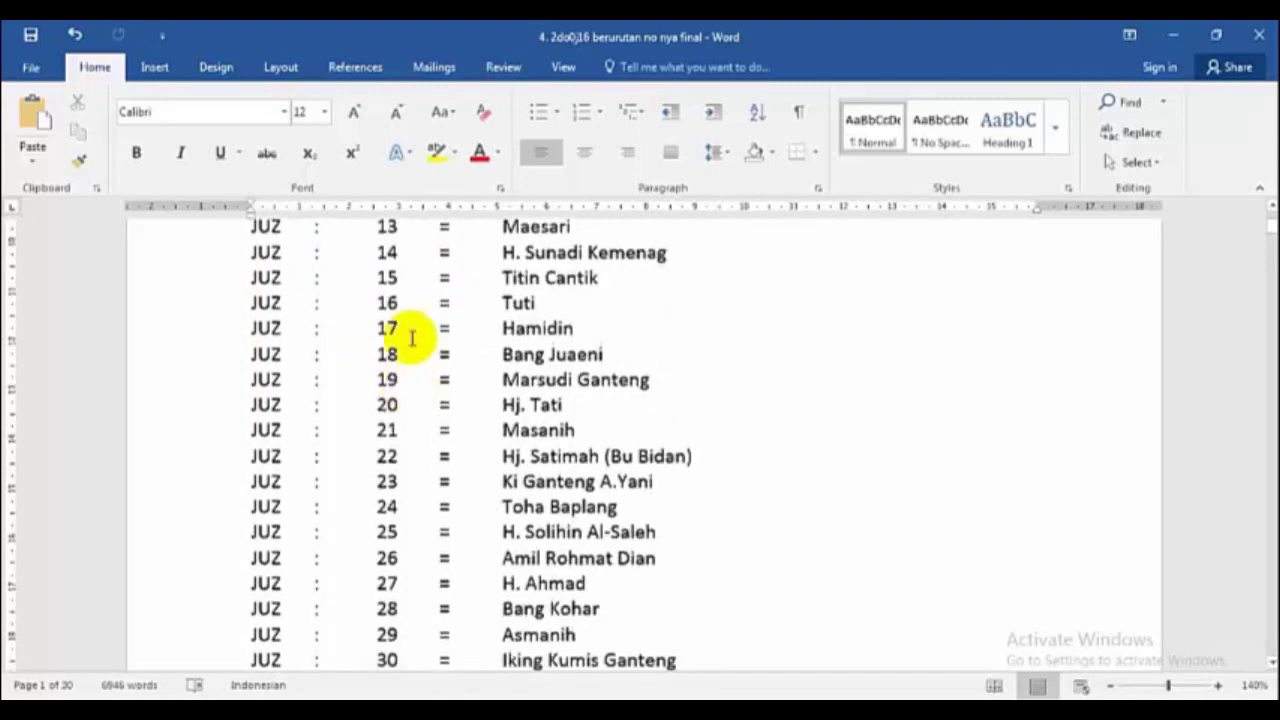
scroll(411, 339, "up", 5)
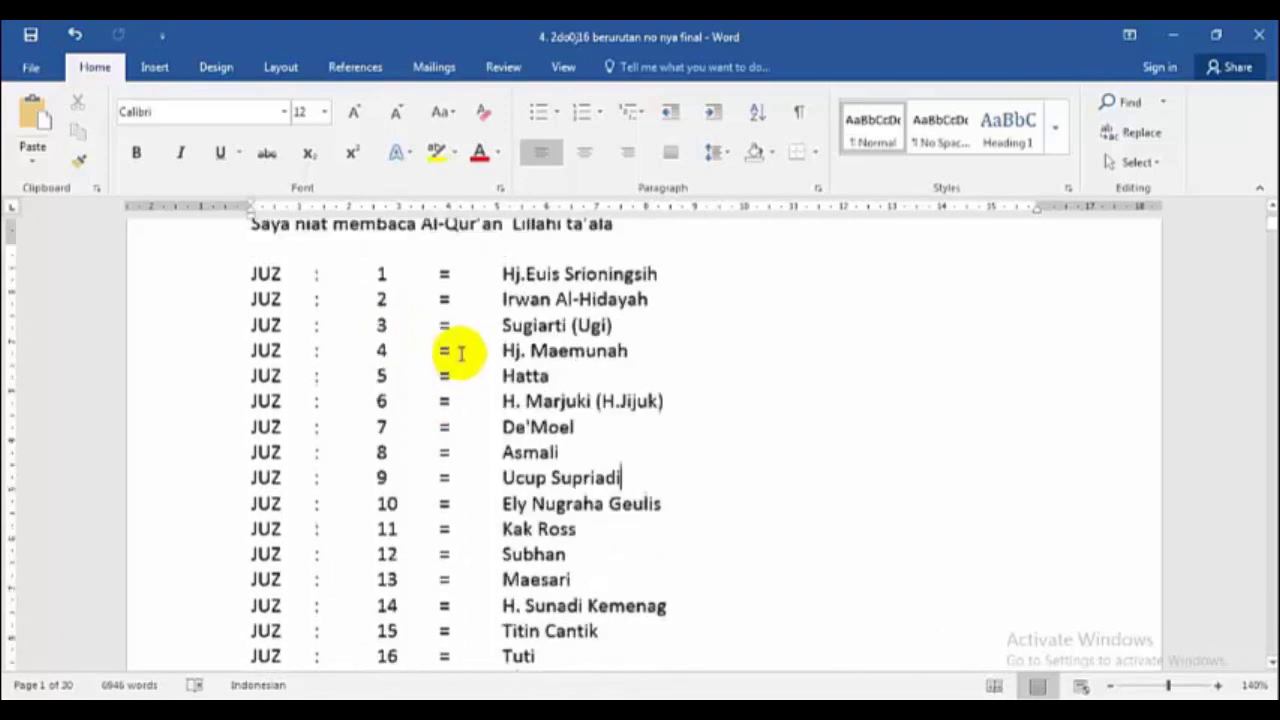
scroll(465, 350, "up", 2)
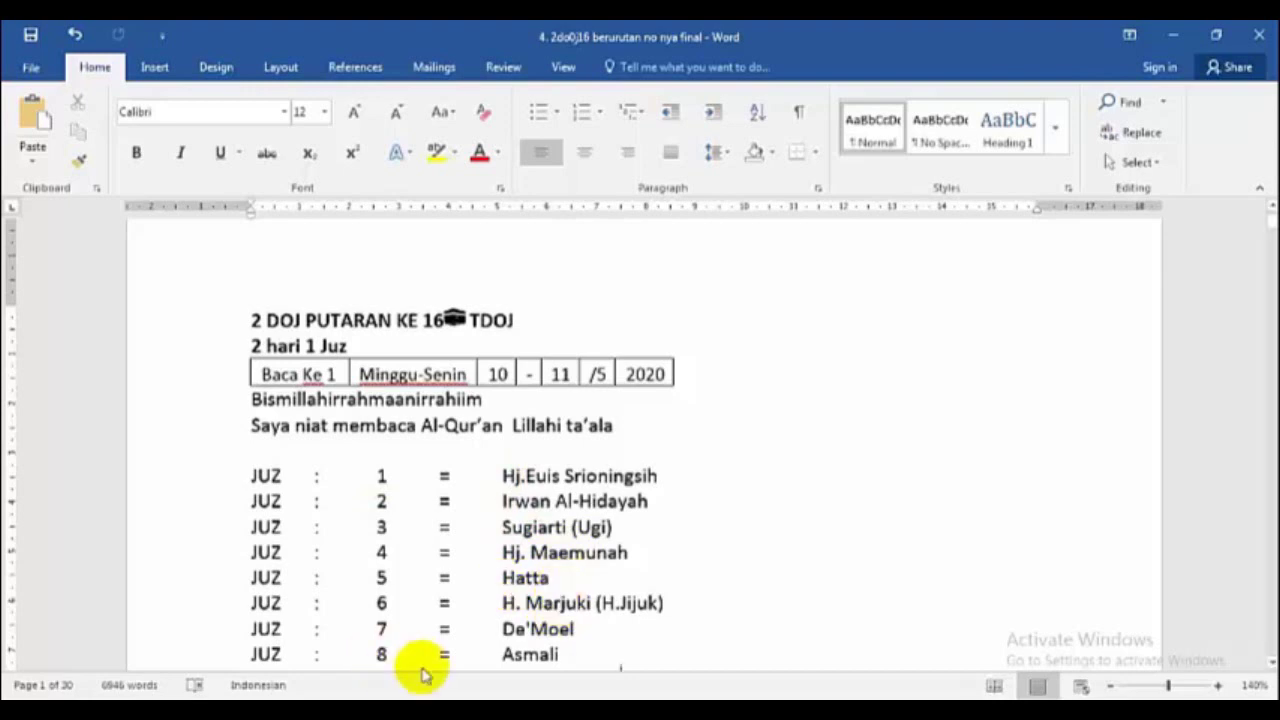
- Minimize the schedule workbook and the Word document, and open the workbook 1. AA. 2DOJ 17 DATA SHORT from the desktop
key("alt+Tab")
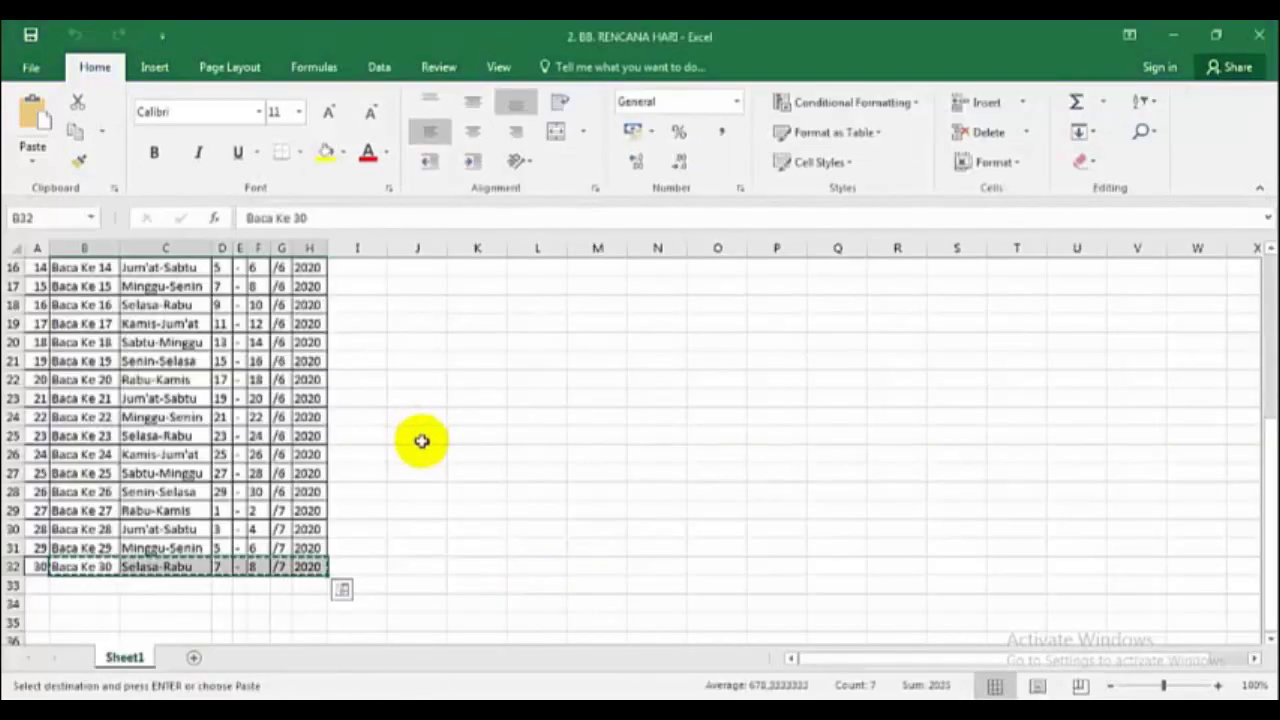
left_click(1171, 38)
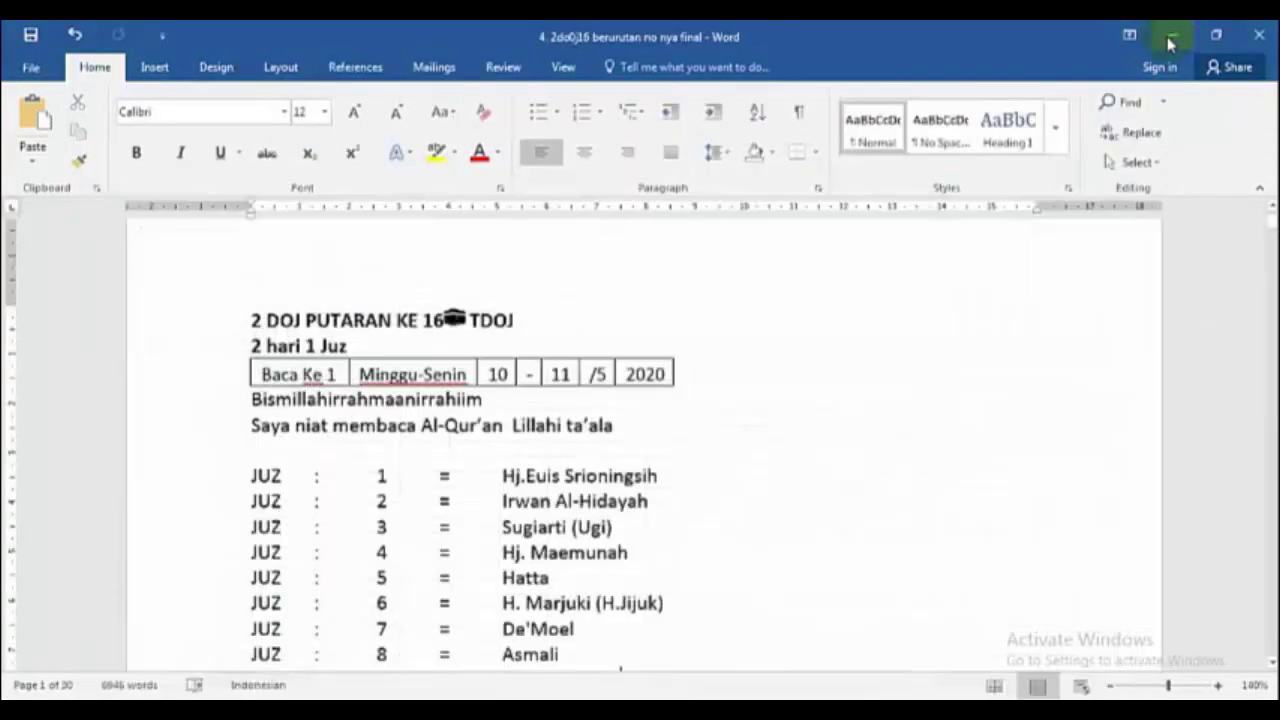
left_click(1172, 36)
left_click(537, 380)
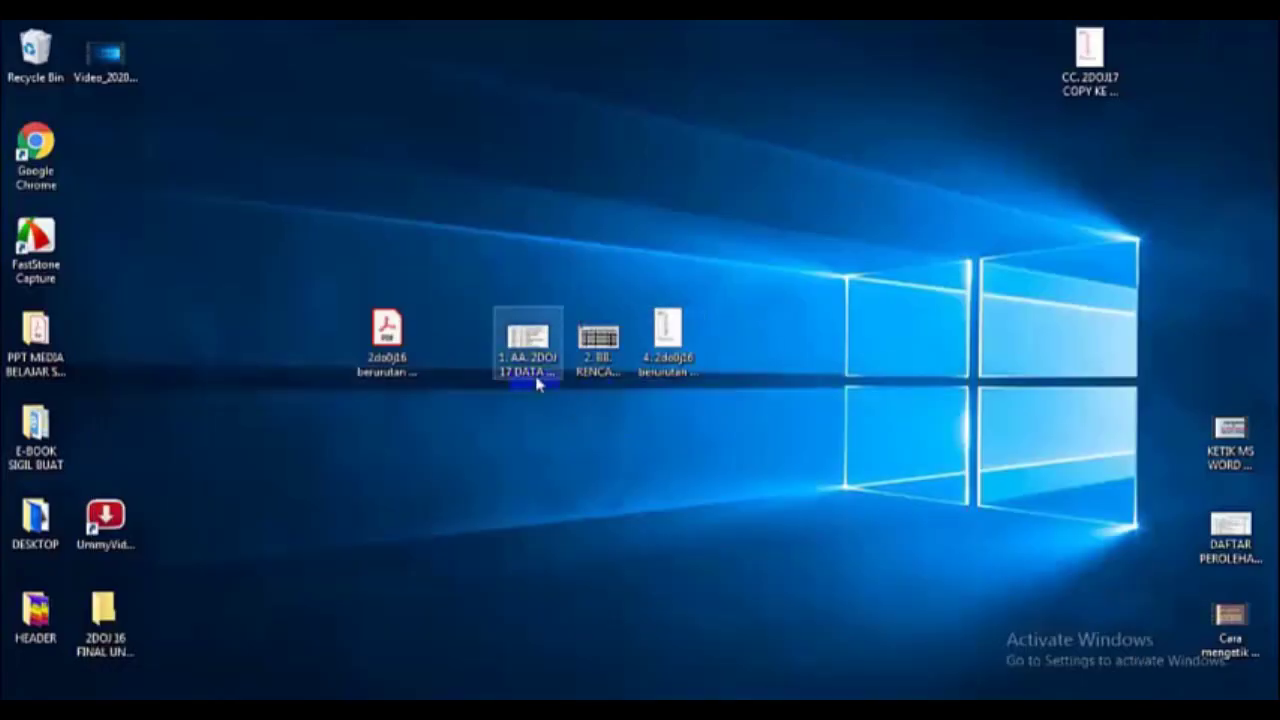
double_click(520, 347)
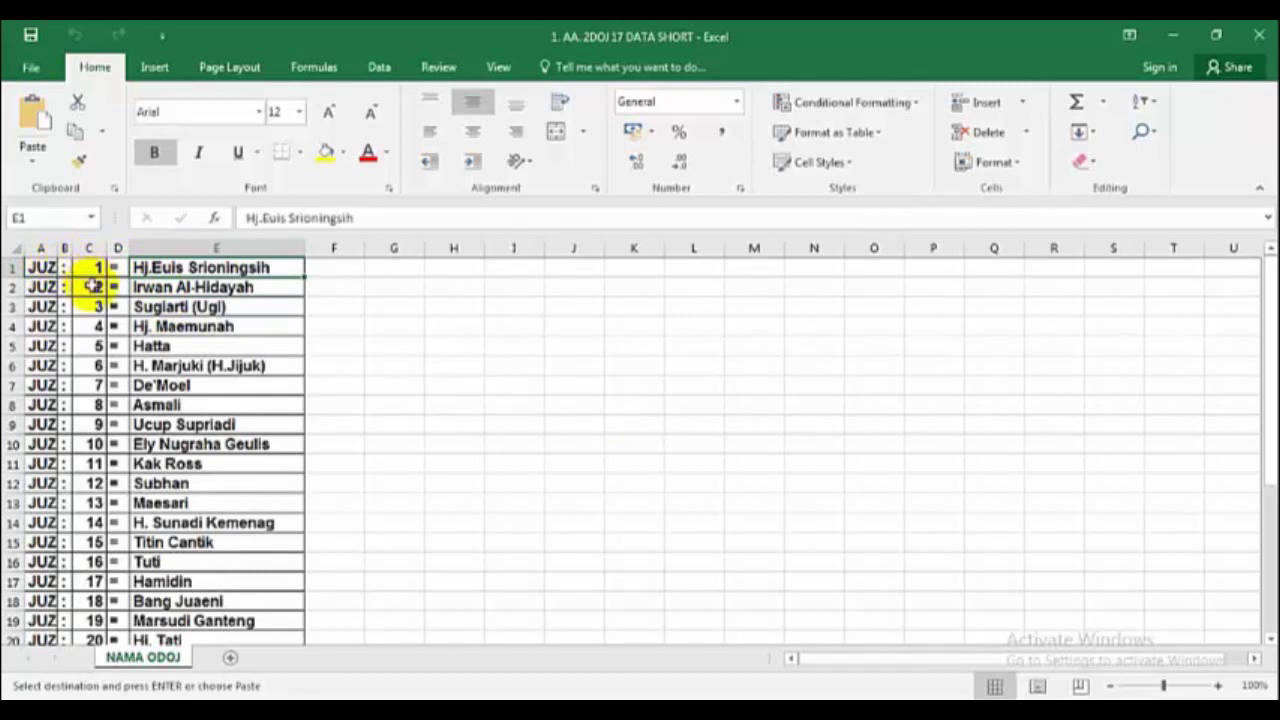
- Enter the formula =(C1+1) in cell F1 beside the first juz row
left_click(92, 288)
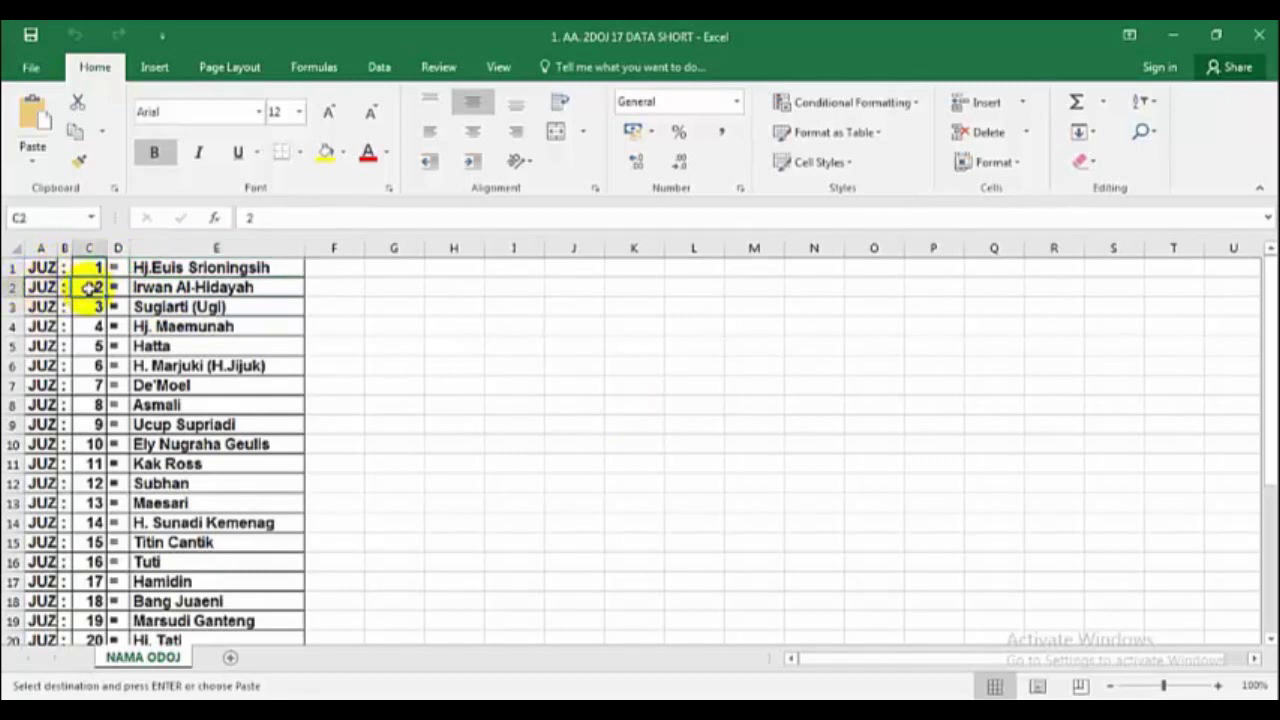
left_click(327, 273)
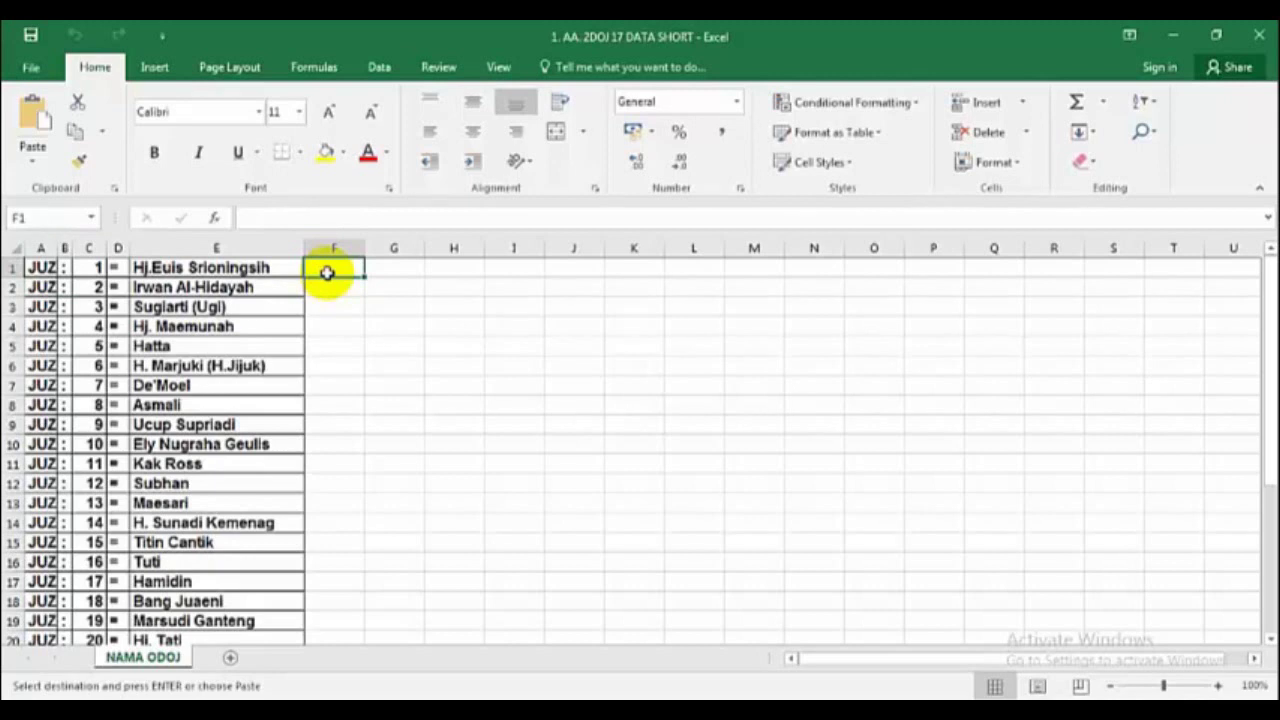
type("=")
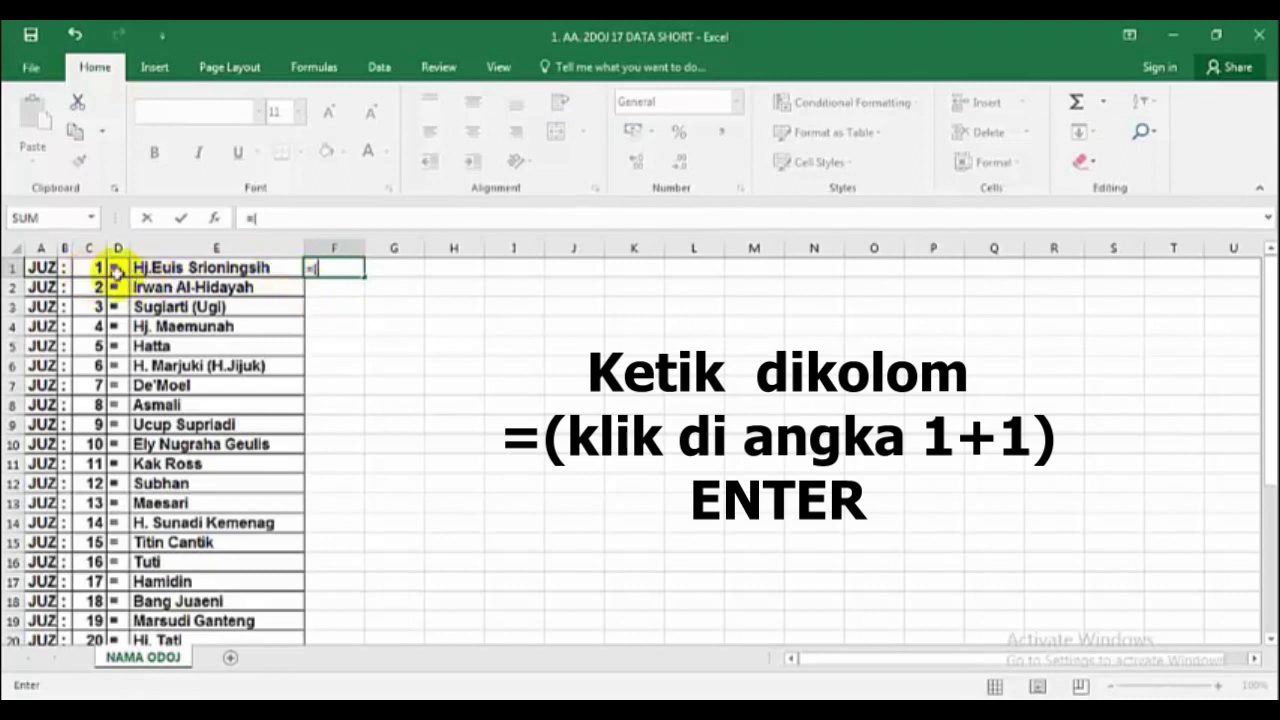
left_click(88, 269)
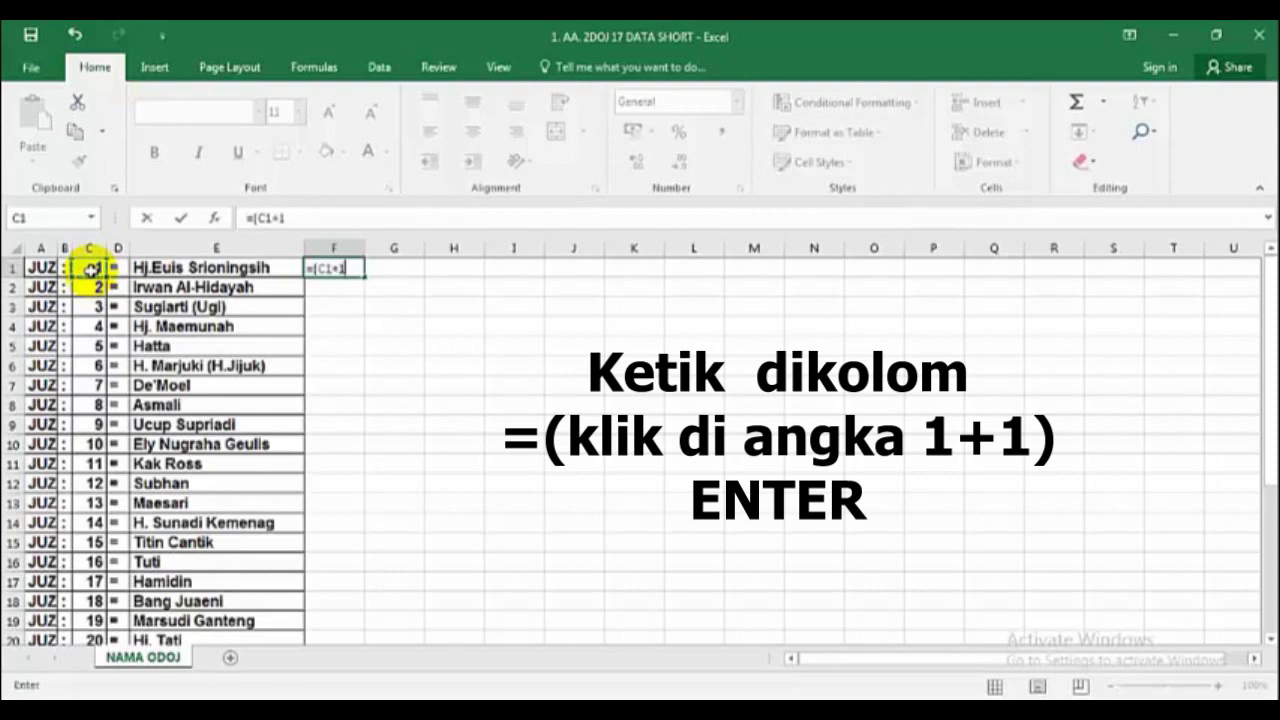
type("+1)")
key("Return")
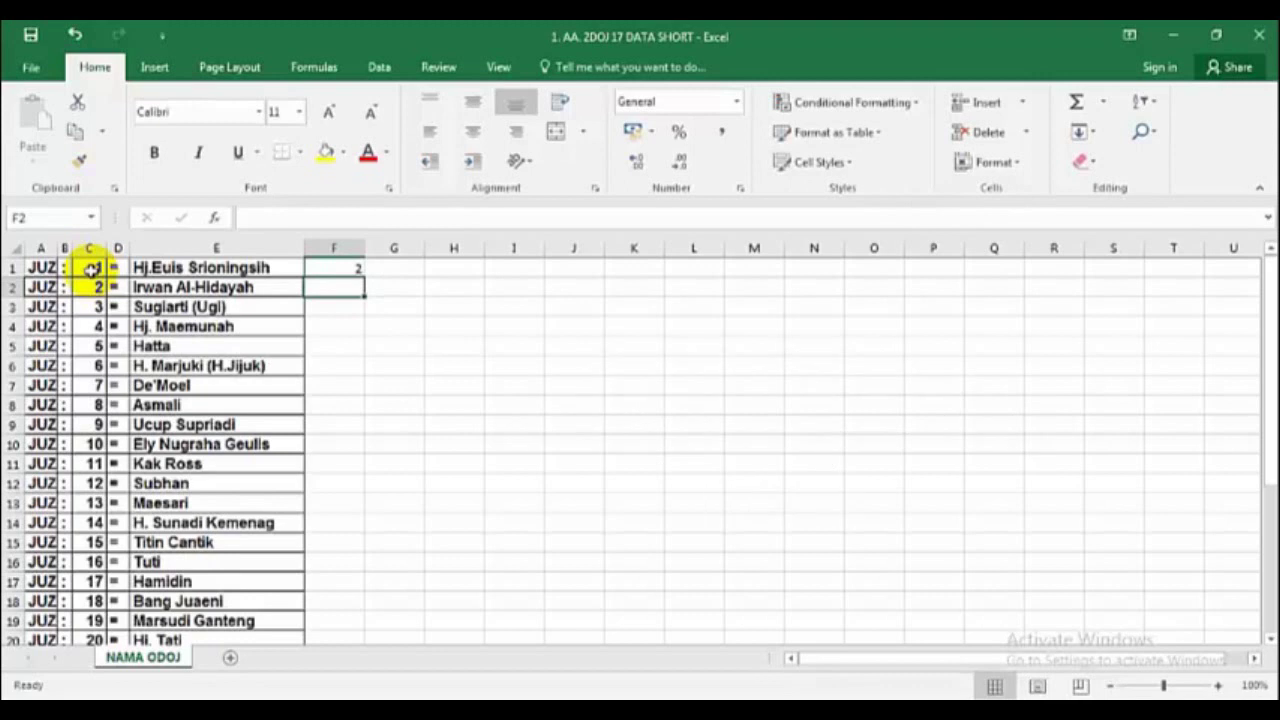
- Fill the F1 formula down to F30 and overwrite cell F30 with 1
left_click(343, 264)
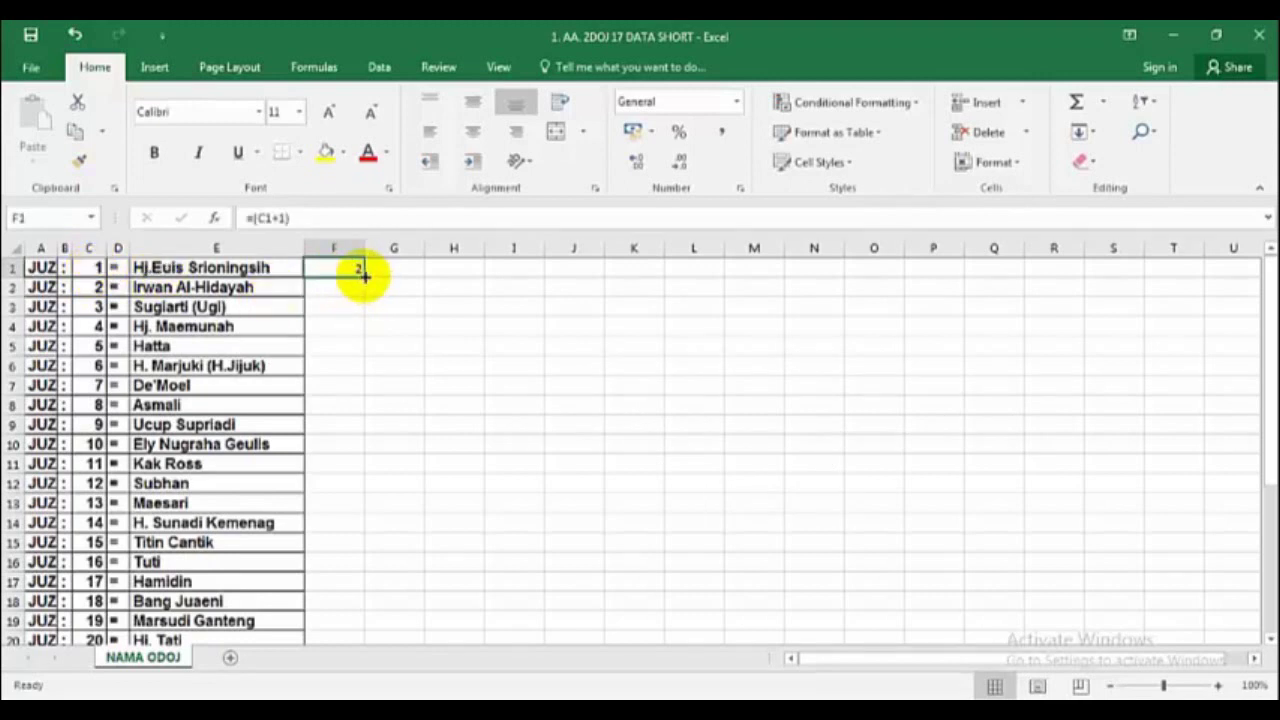
mouse_move(362, 276)
left_mouse_down()
mouse_move(345, 690)
mouse_move(324, 594)
left_mouse_up()
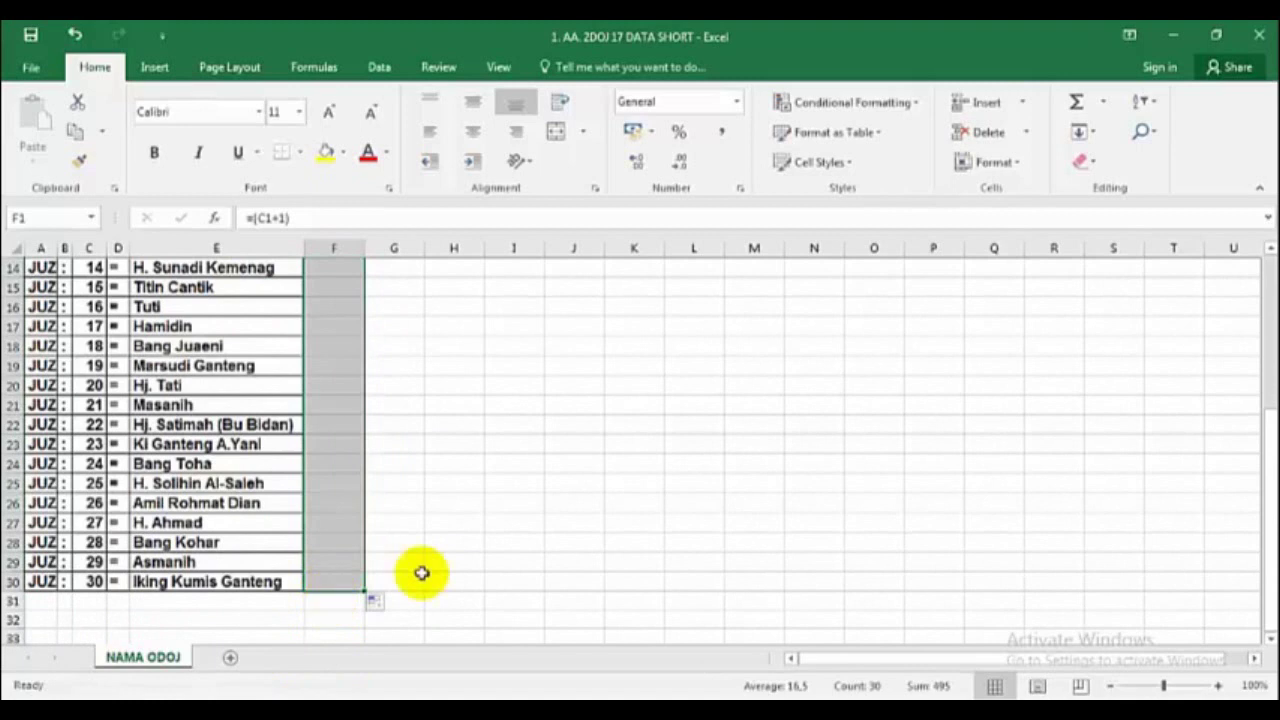
left_click(356, 588)
type("1")
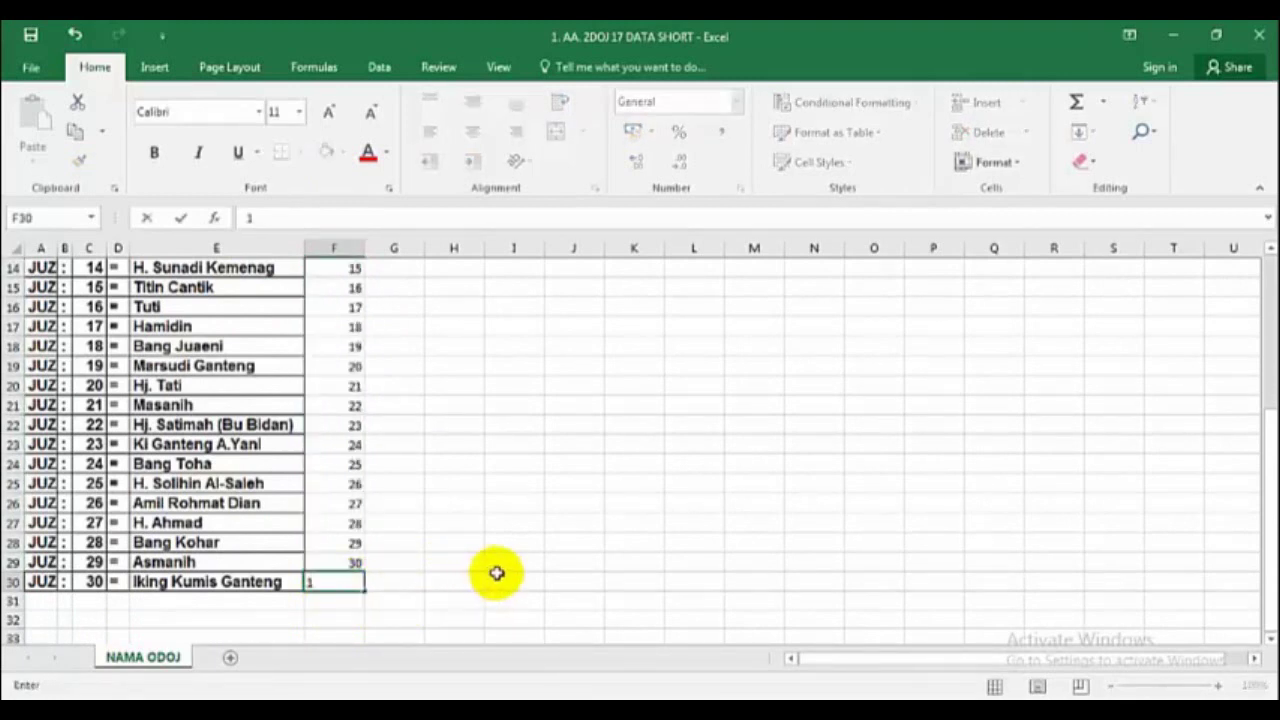
left_click(494, 577)
scroll(494, 577, "up", 5)
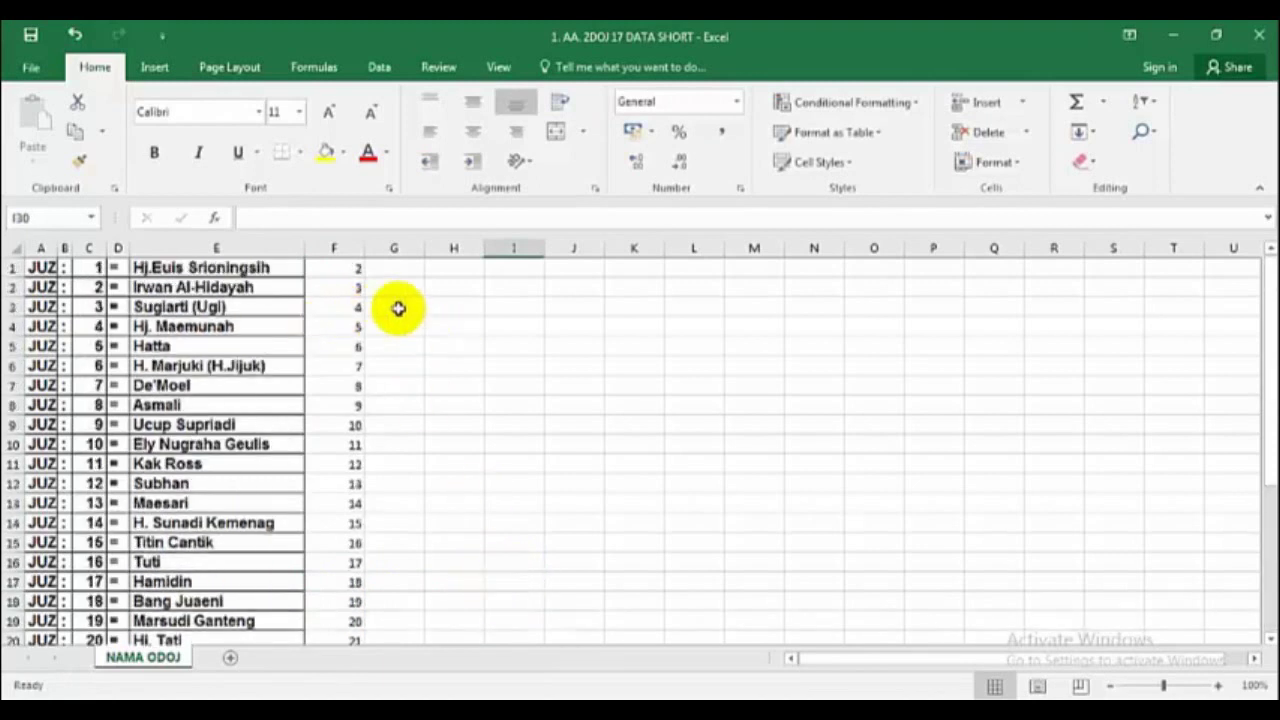
- Copy F1:F30 and paste it as values over the juz numbers in column C, starting at C1
left_click_drag(346, 270, 340, 617)
left_click(75, 131)
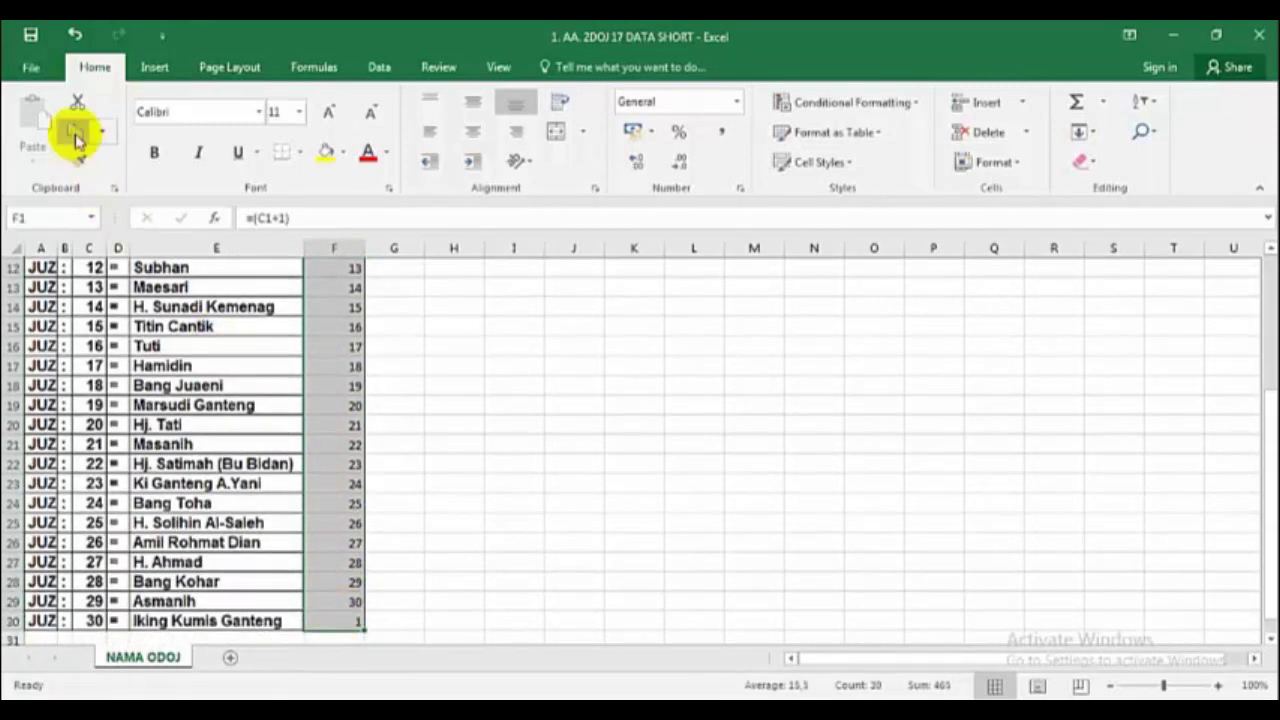
scroll(86, 271, "up", 4)
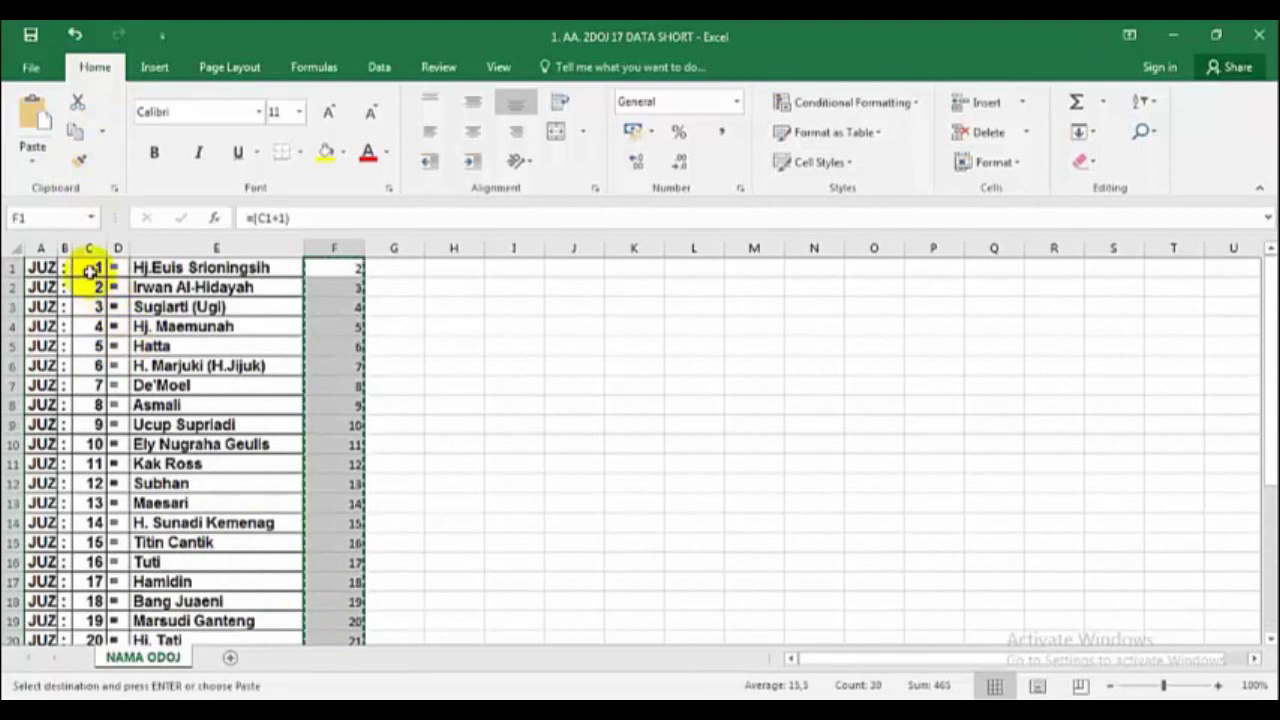
left_click(90, 270)
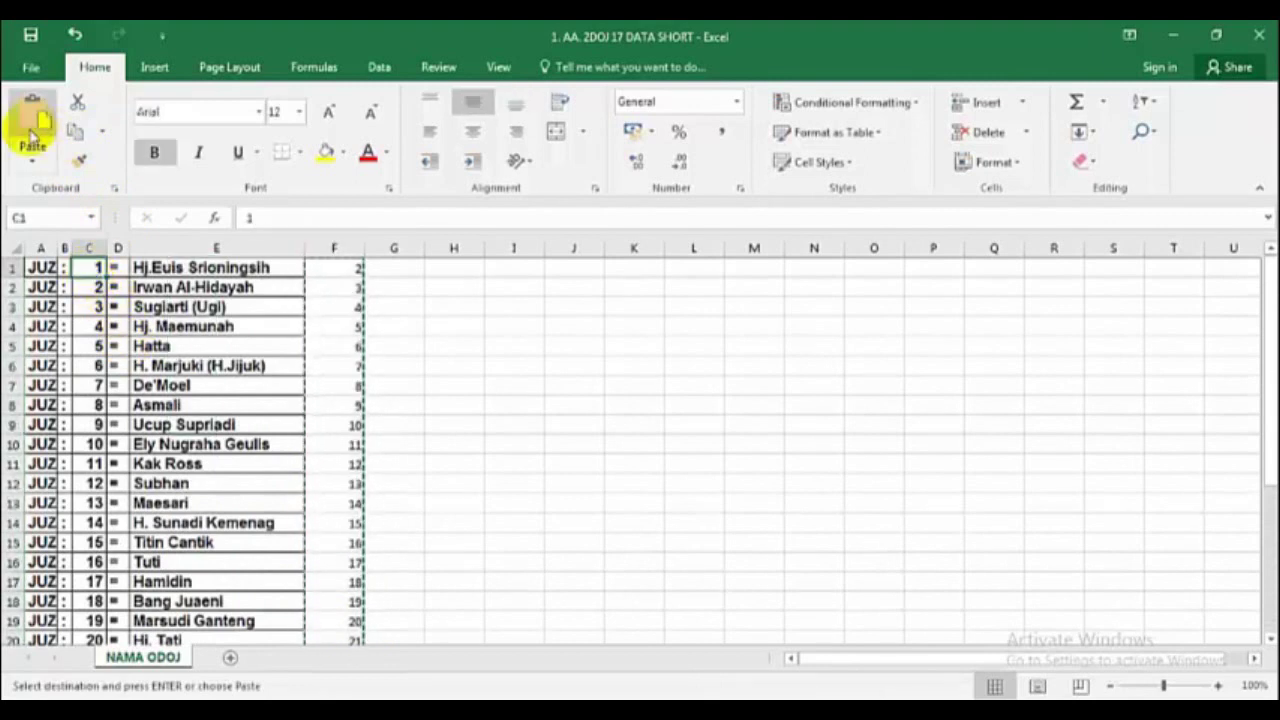
left_click(32, 166)
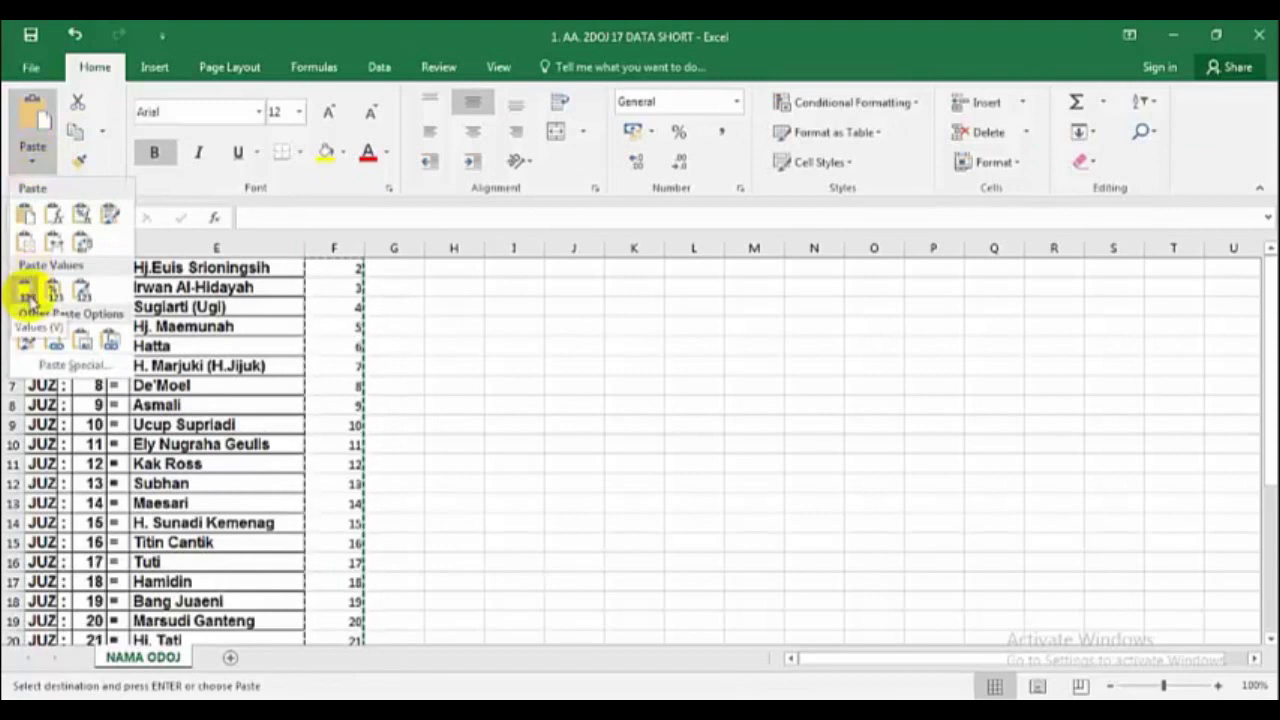
left_click(25, 292)
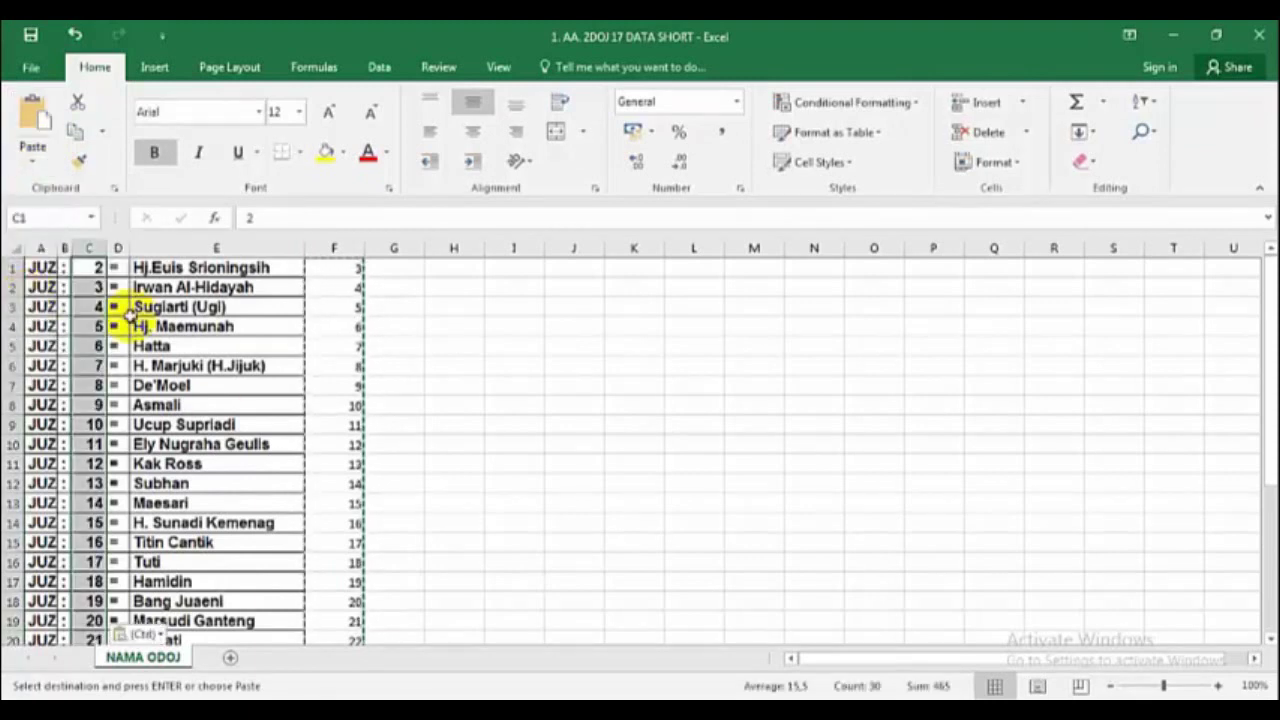
scroll(503, 371, "down", 4)
scroll(431, 431, "up", 4)
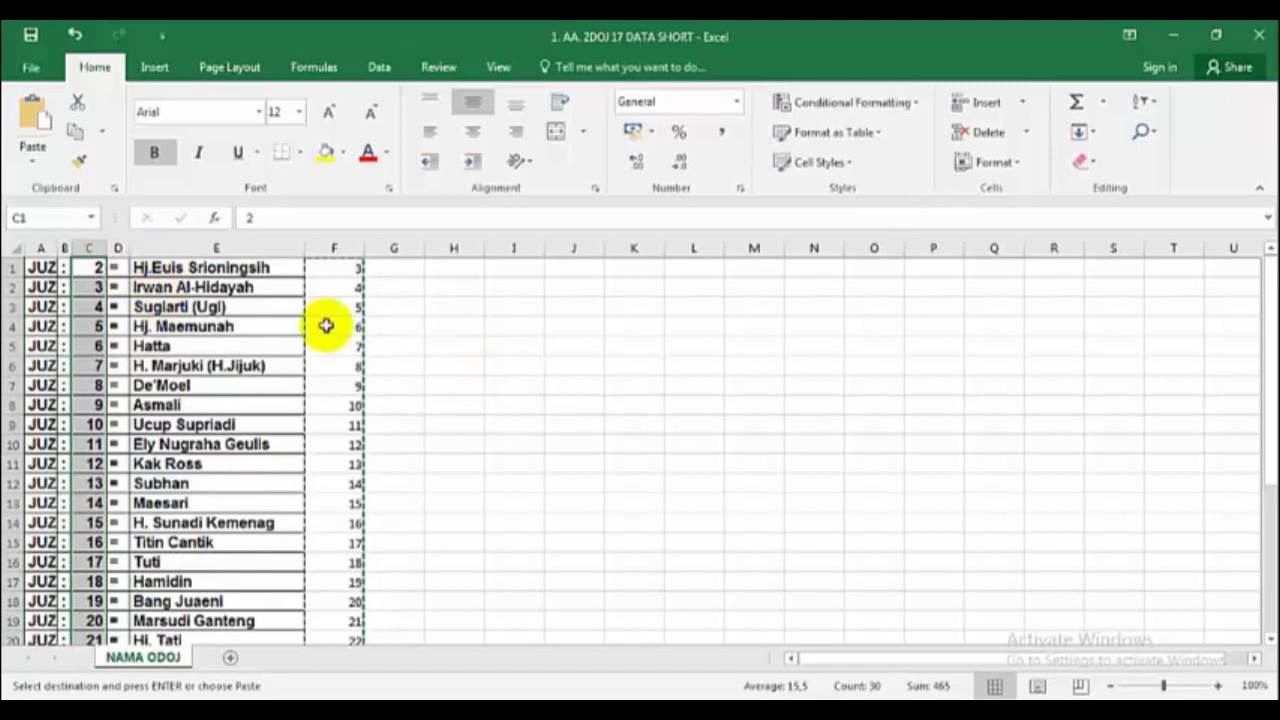
- Sort the juz list A1:E30 by Column C on values, smallest to largest
left_click(36, 268)
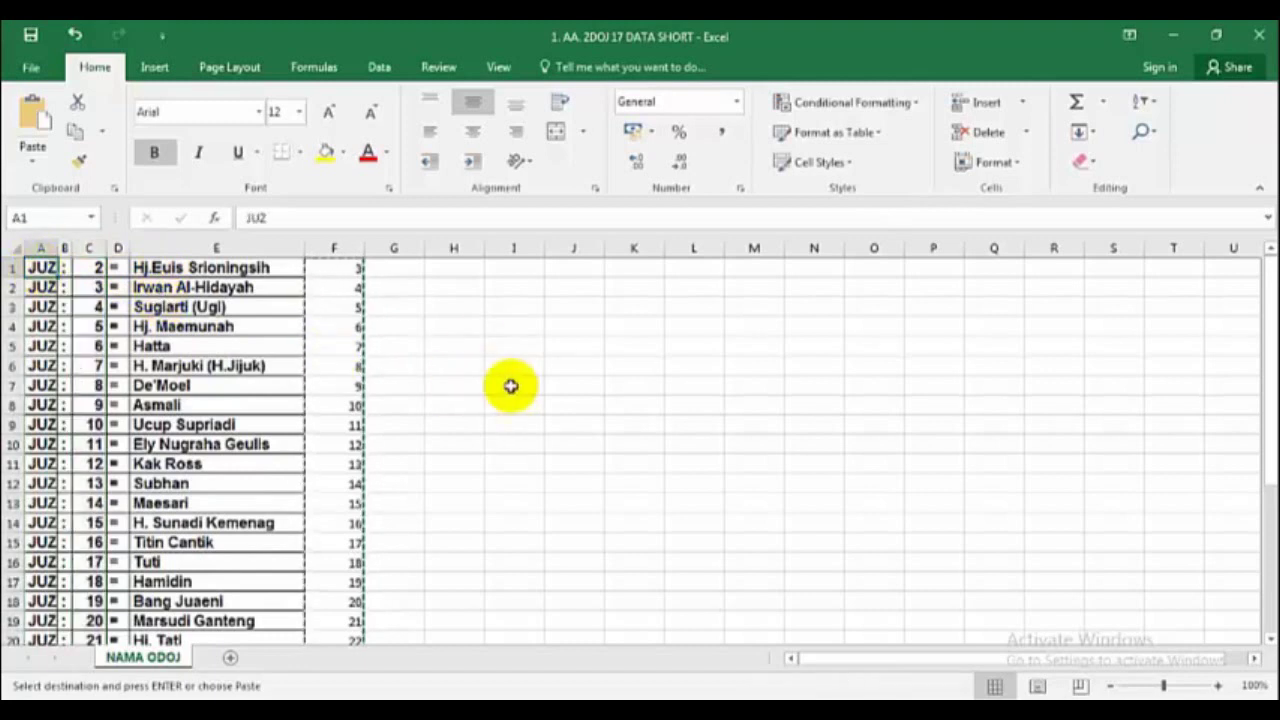
scroll(506, 388, "down", 6)
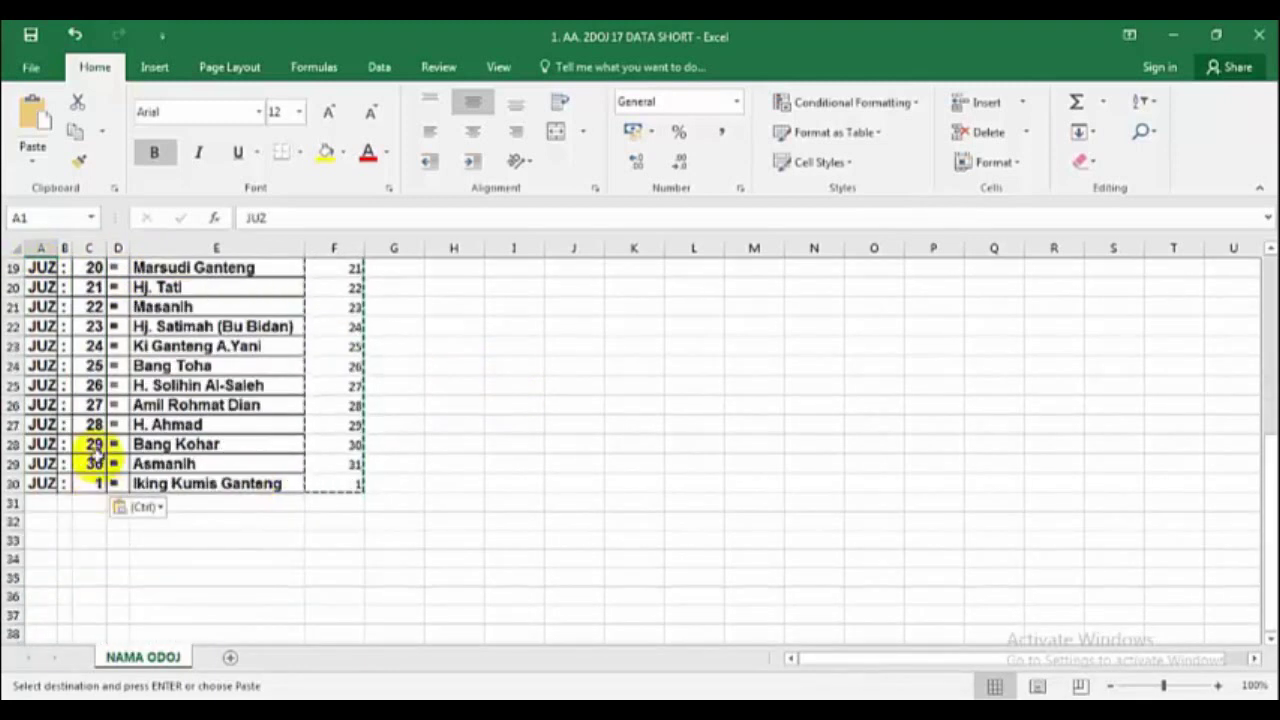
scroll(441, 362, "up", 4)
scroll(441, 362, "up", 2)
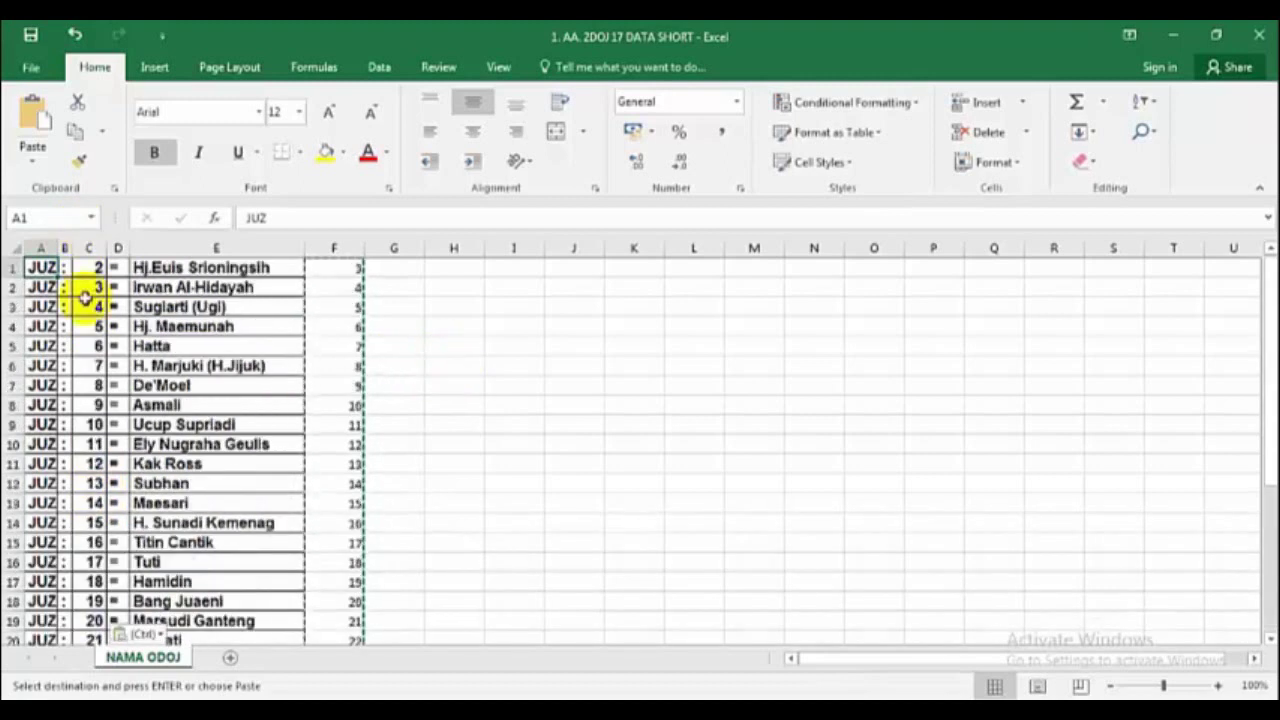
left_click_drag(46, 263, 265, 600)
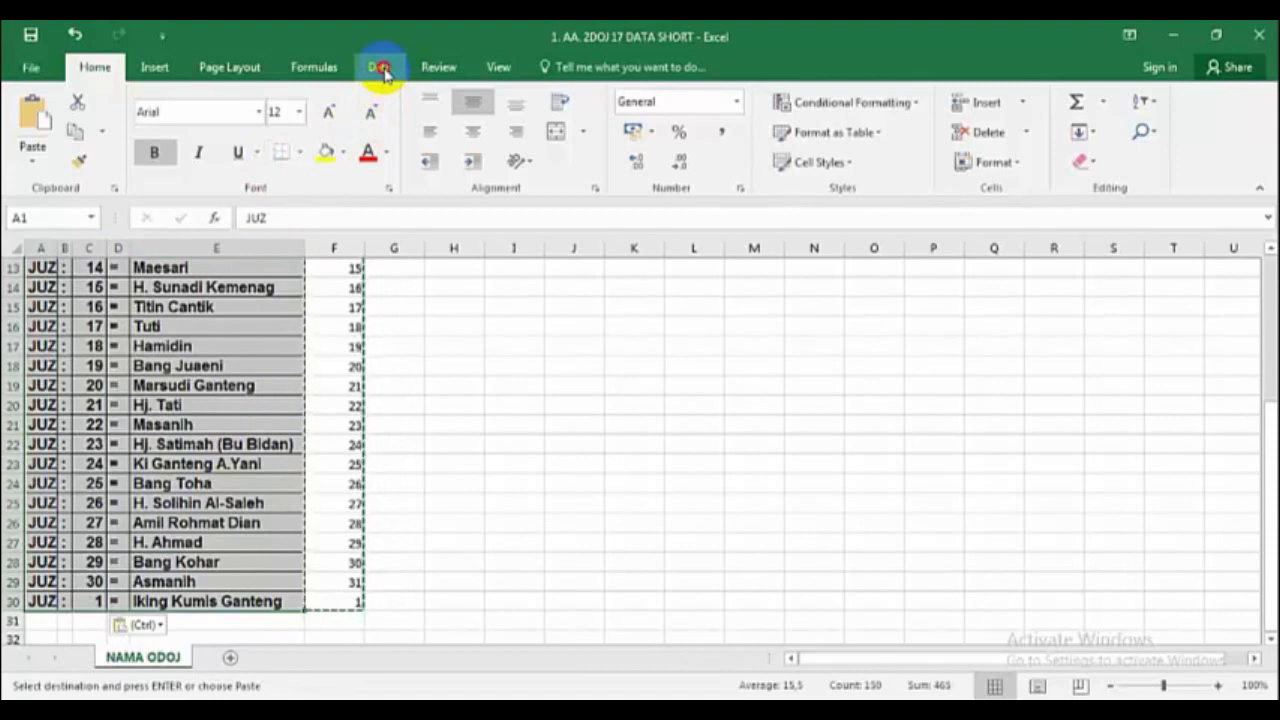
left_click(380, 67)
left_click(514, 120)
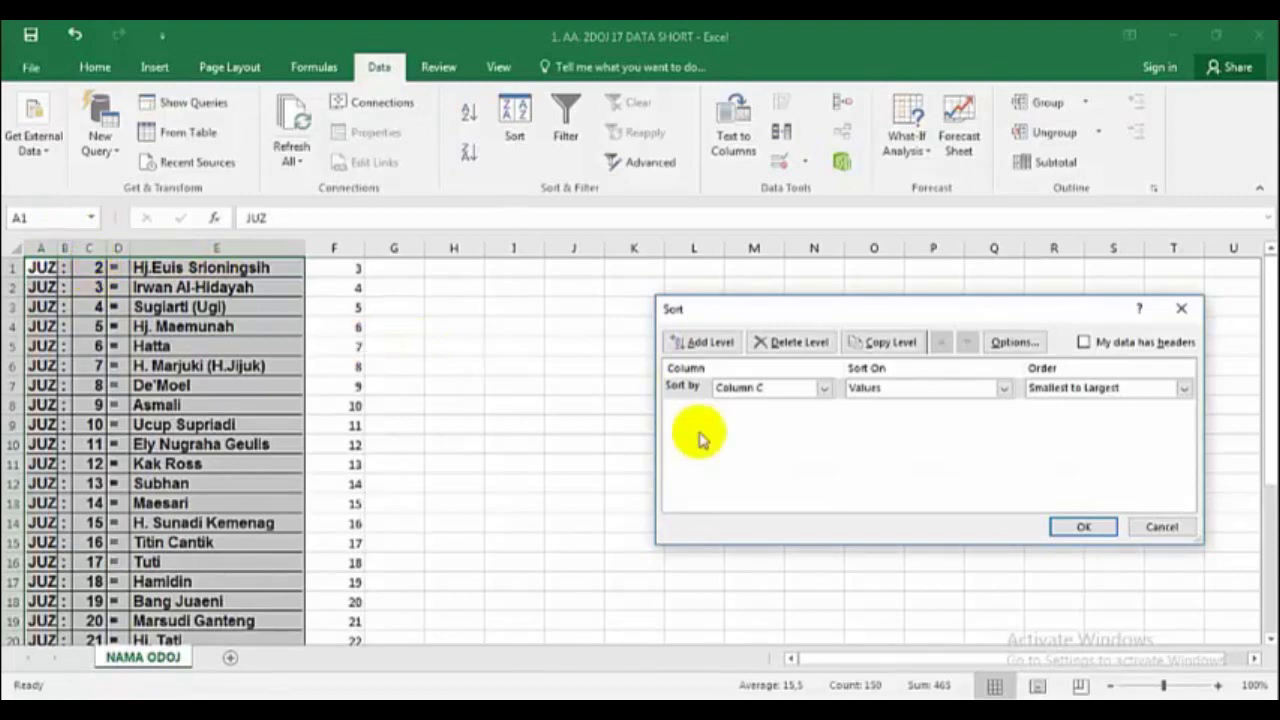
left_click(824, 389)
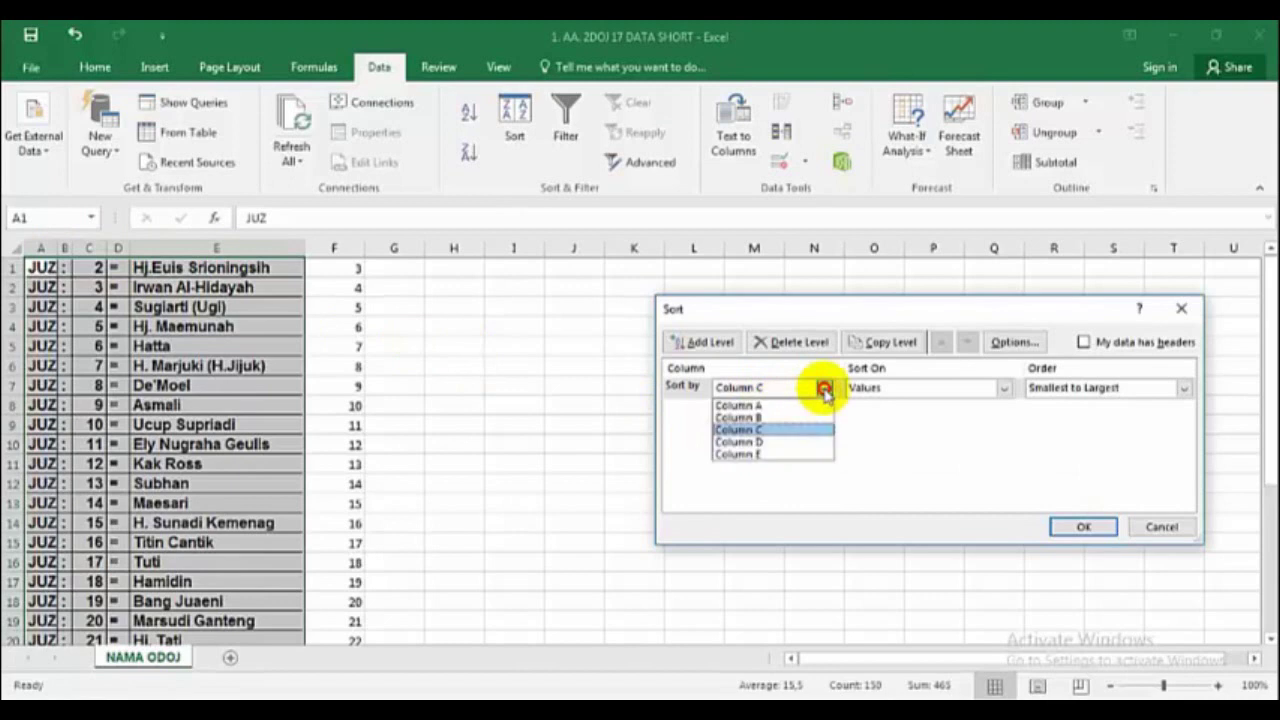
left_click(777, 429)
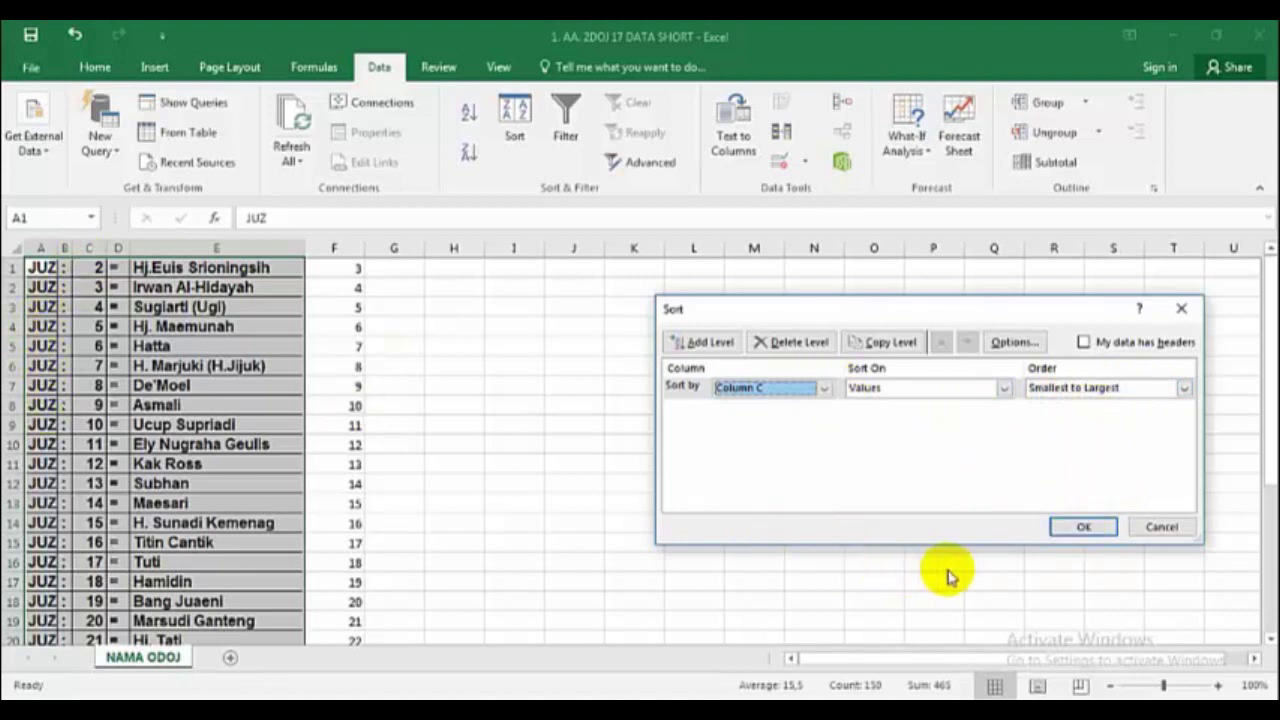
left_click(1068, 535)
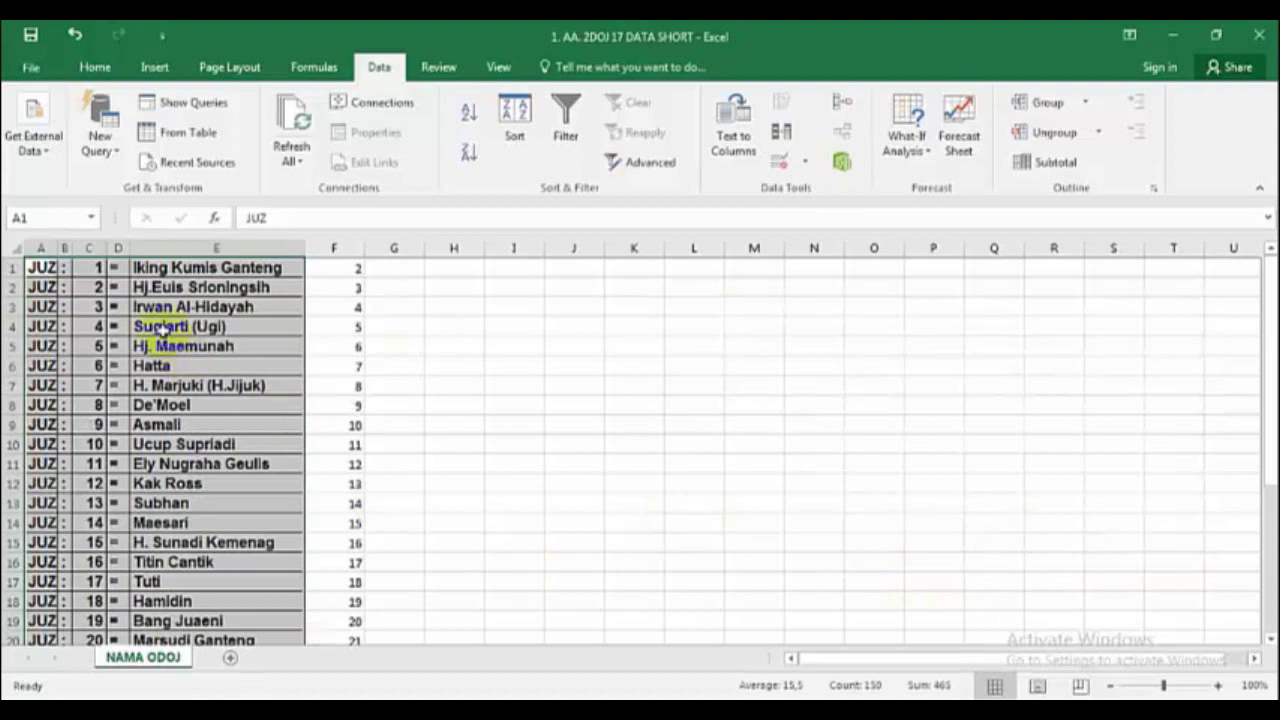
left_click(586, 367)
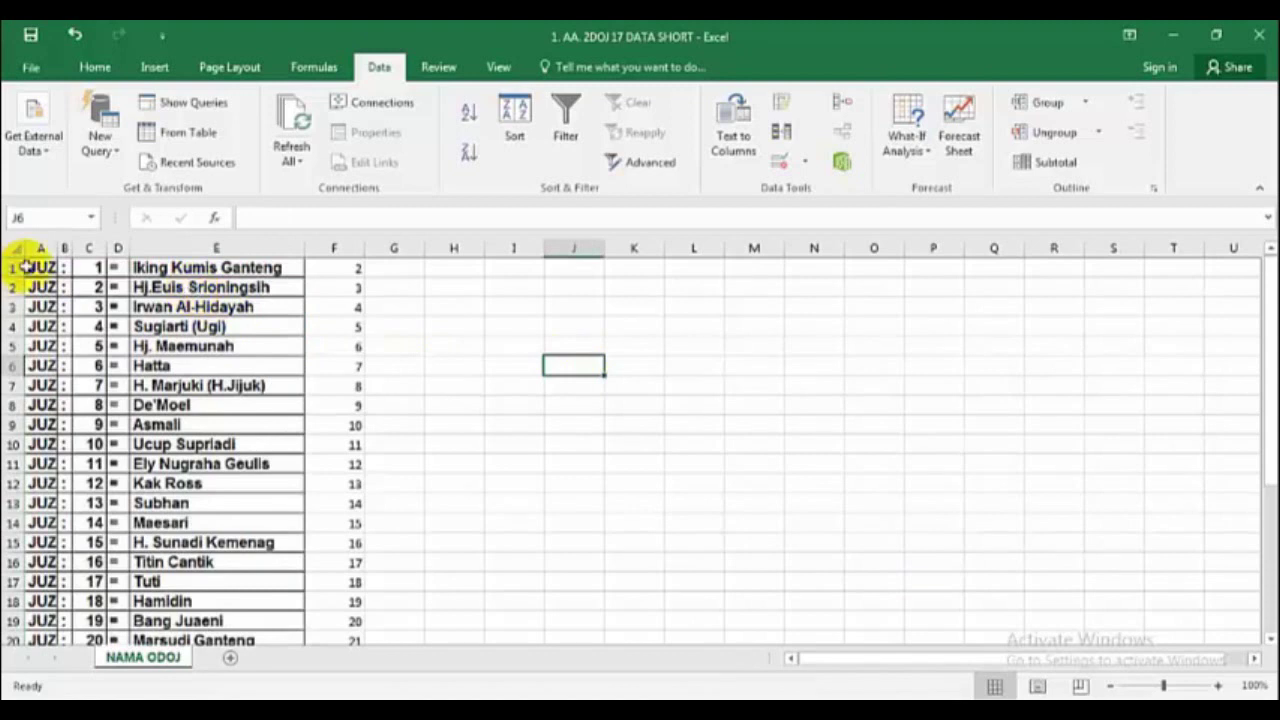
- Copy the sorted juz list A1:E30
left_click_drag(24, 267, 205, 575)
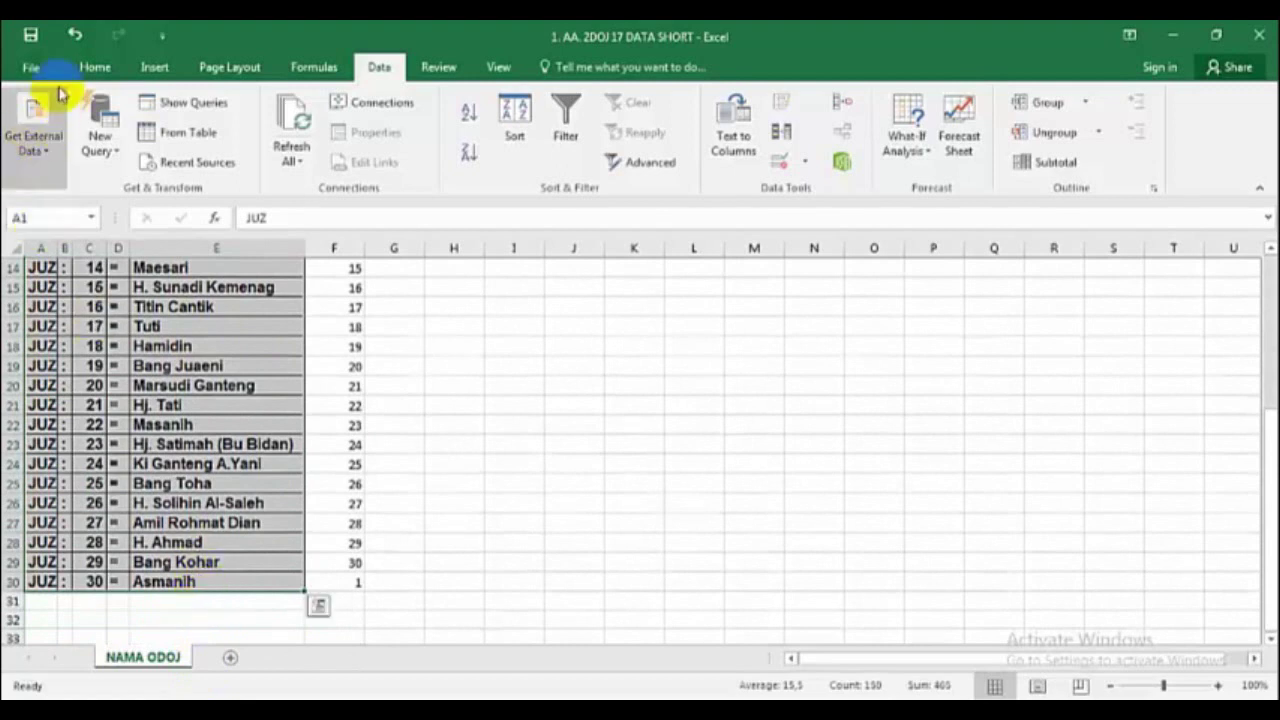
left_click(95, 67)
left_click(76, 130)
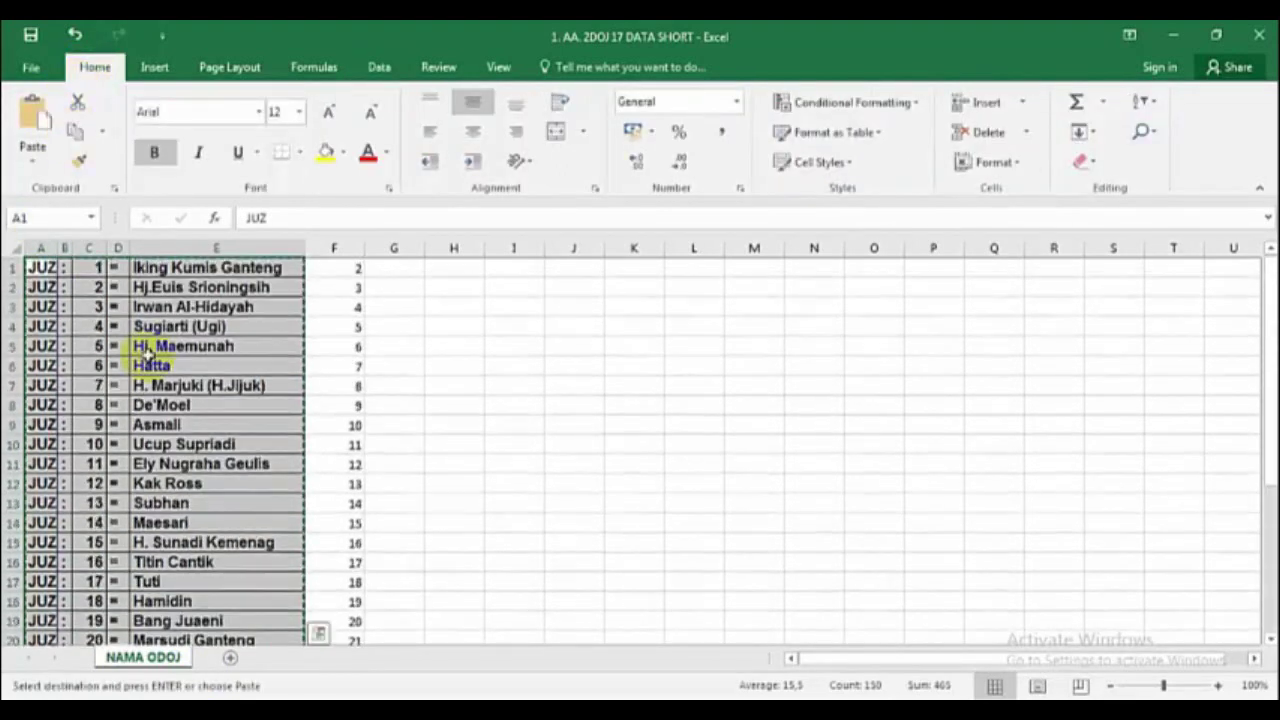
- Switch to the Word document and replace the 30 juz lines under Selasa-Rabu 12-13/5 with the copied list, keeping text only
key("alt+Tab")
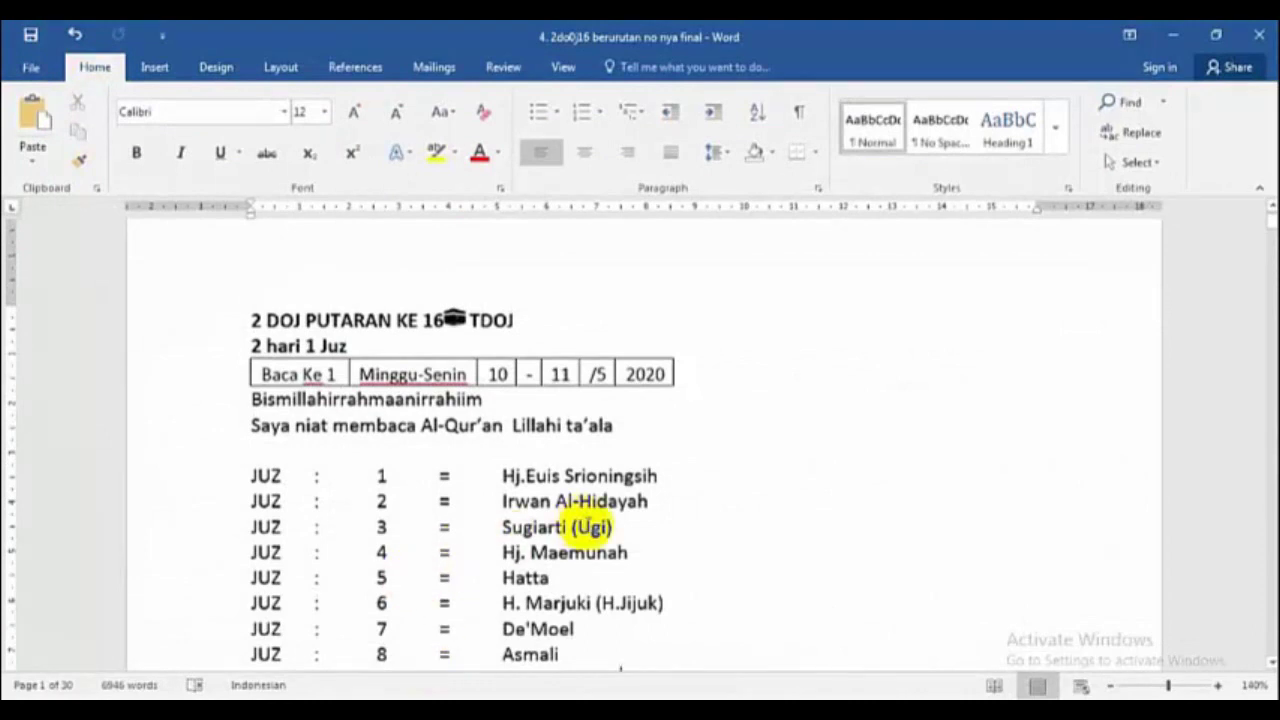
scroll(592, 526, "down", 3)
scroll(600, 486, "up", 1)
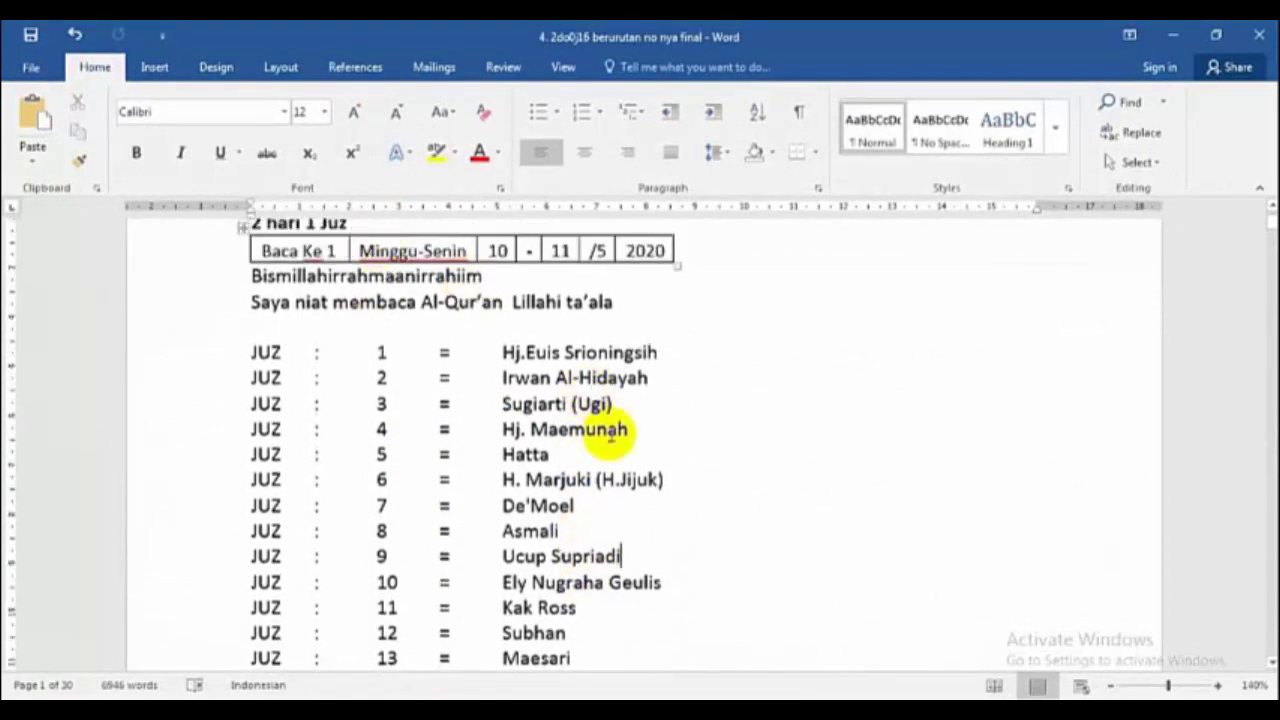
scroll(610, 435, "down", 15)
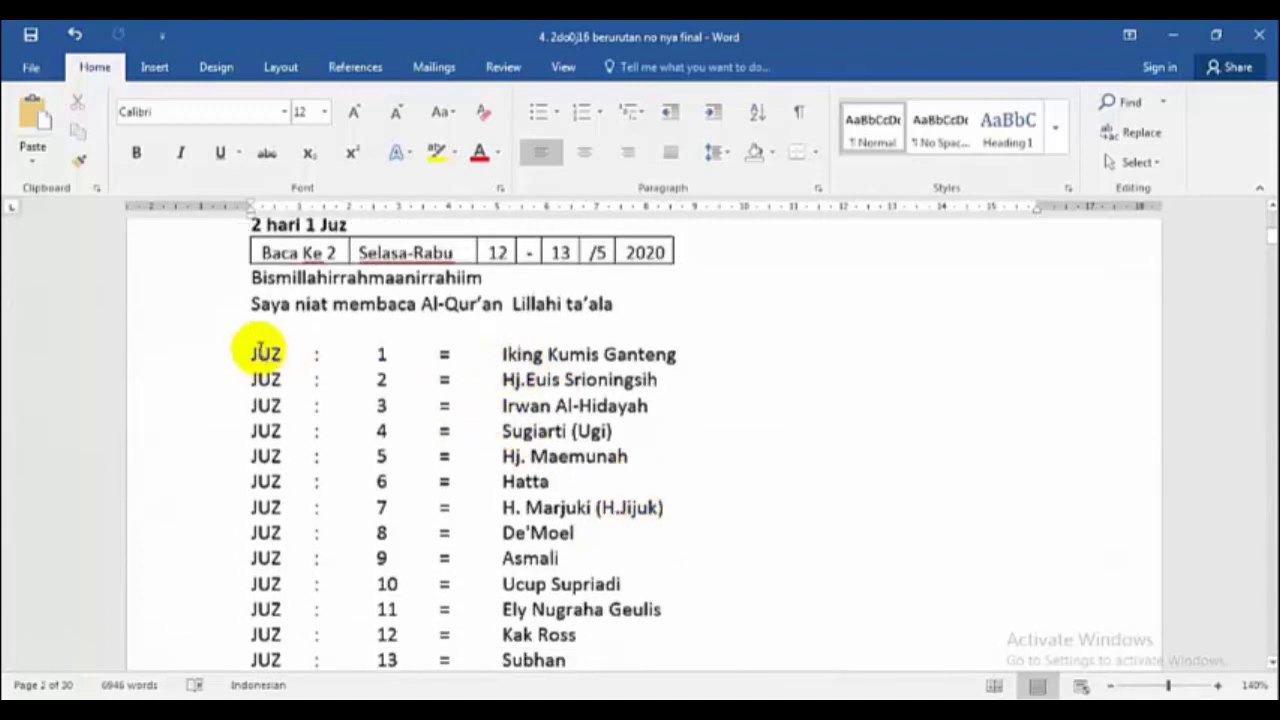
left_click_drag(265, 353, 612, 505)
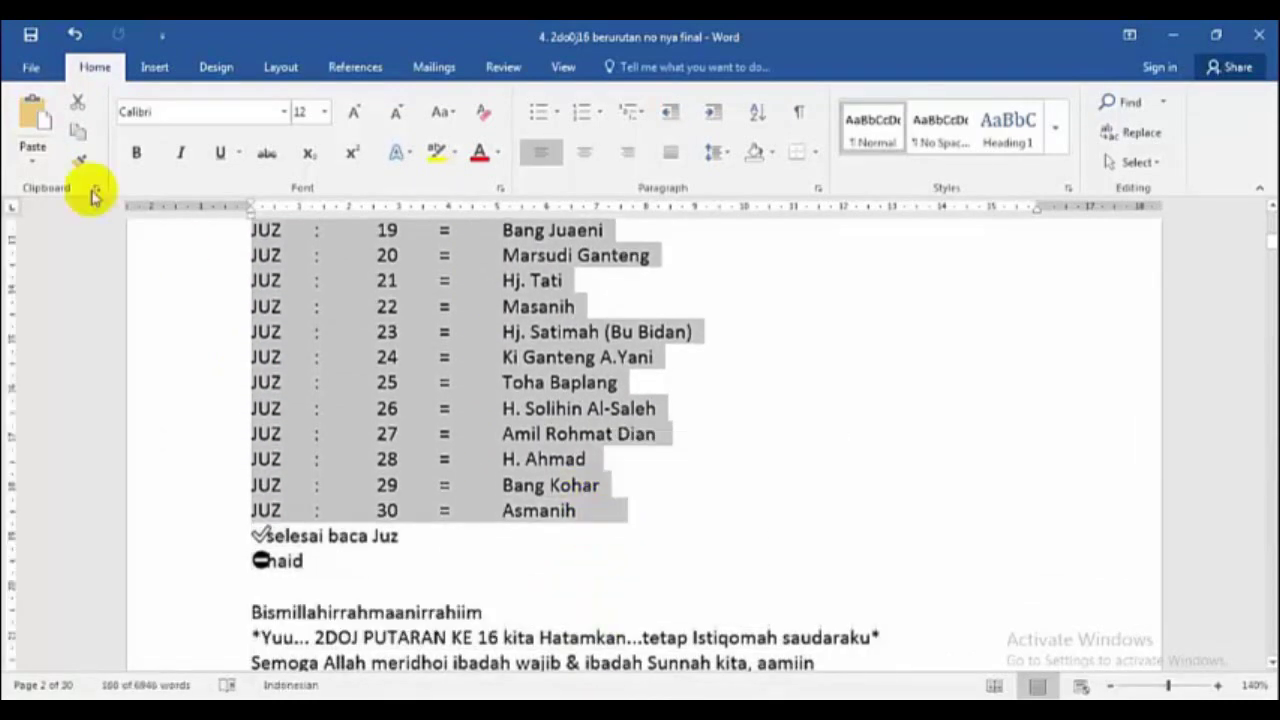
left_click(33, 168)
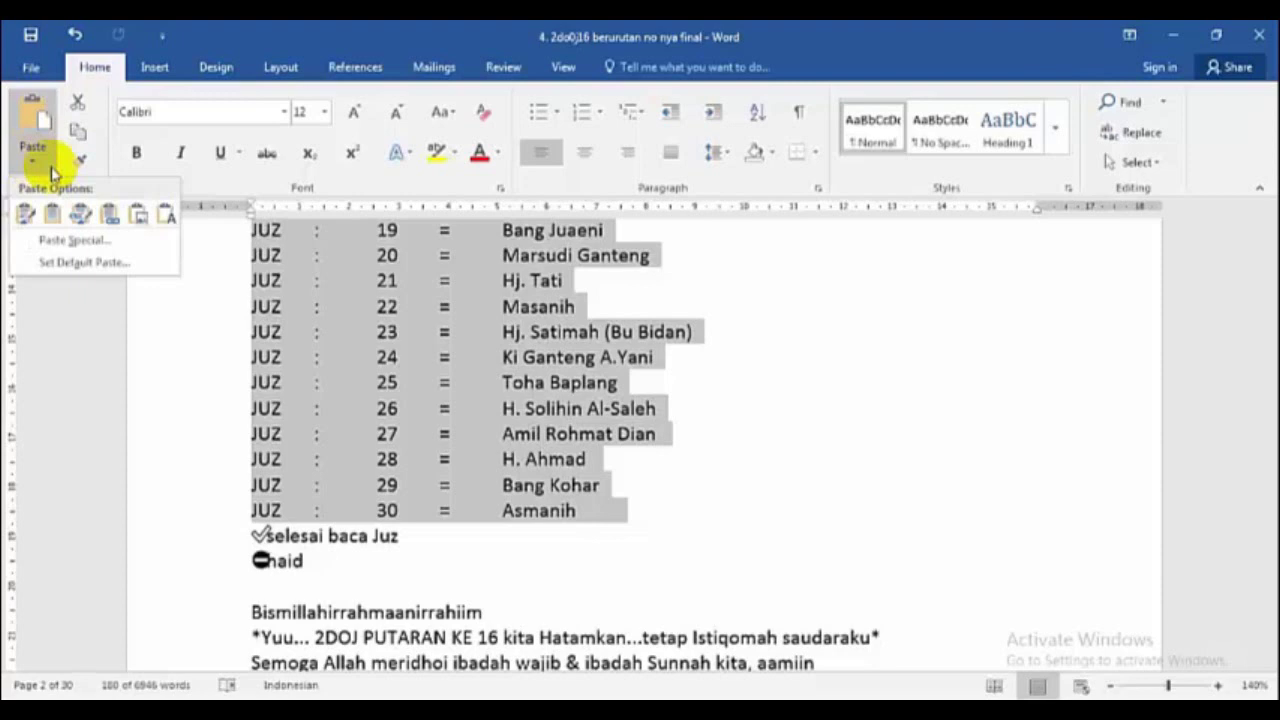
left_click(168, 220)
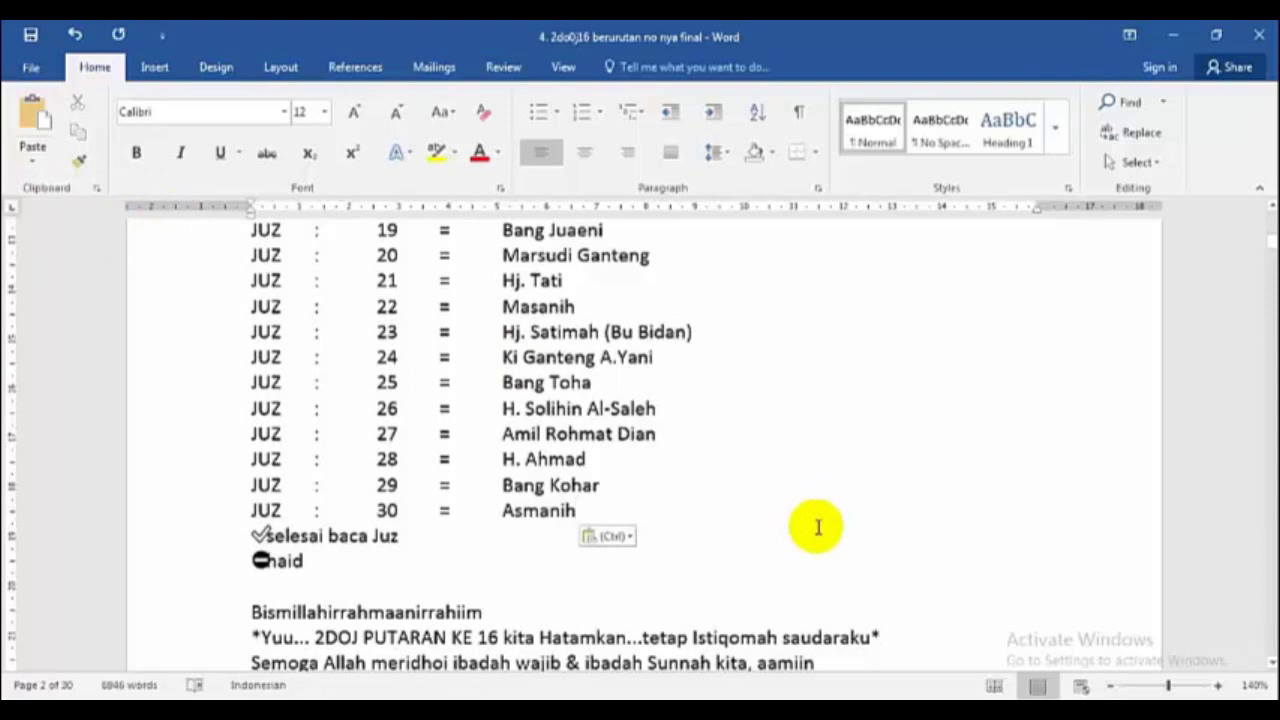
scroll(817, 527, "up", 8)
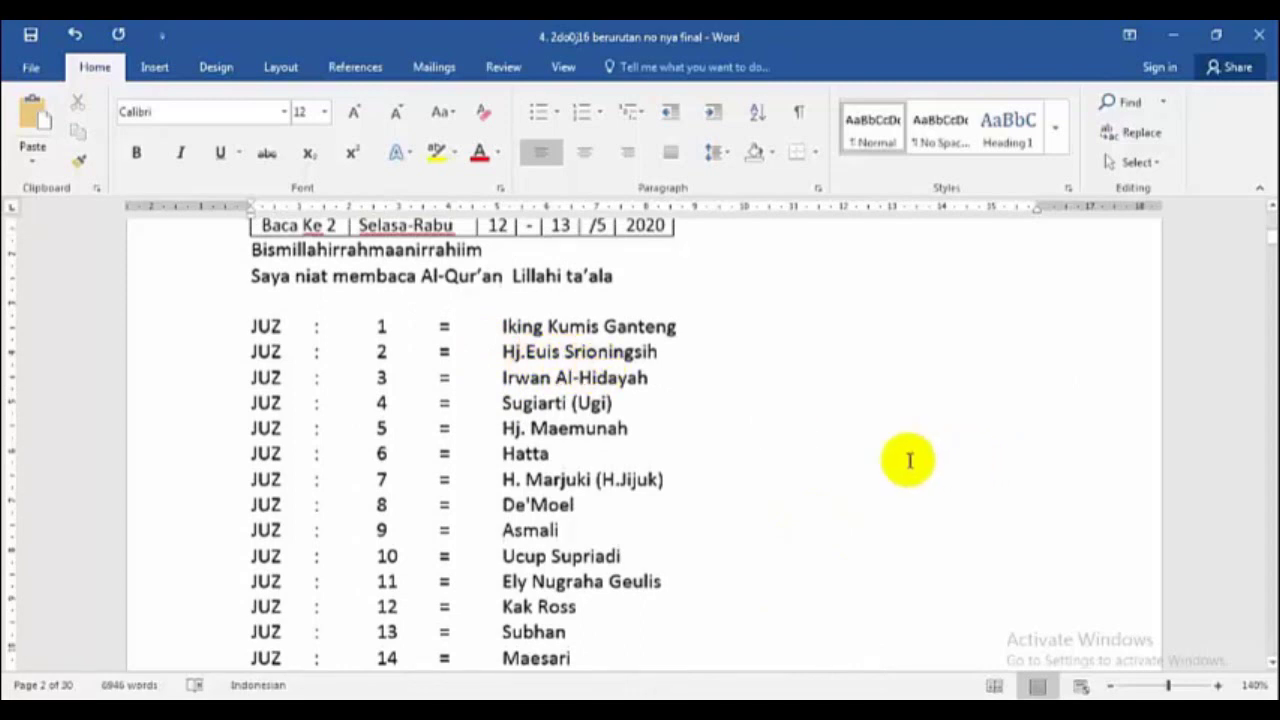
scroll(889, 460, "down", 4)
scroll(866, 507, "down", 9)
scroll(846, 463, "up", 15)
scroll(846, 471, "down", 1)
scroll(843, 476, "down", 1)
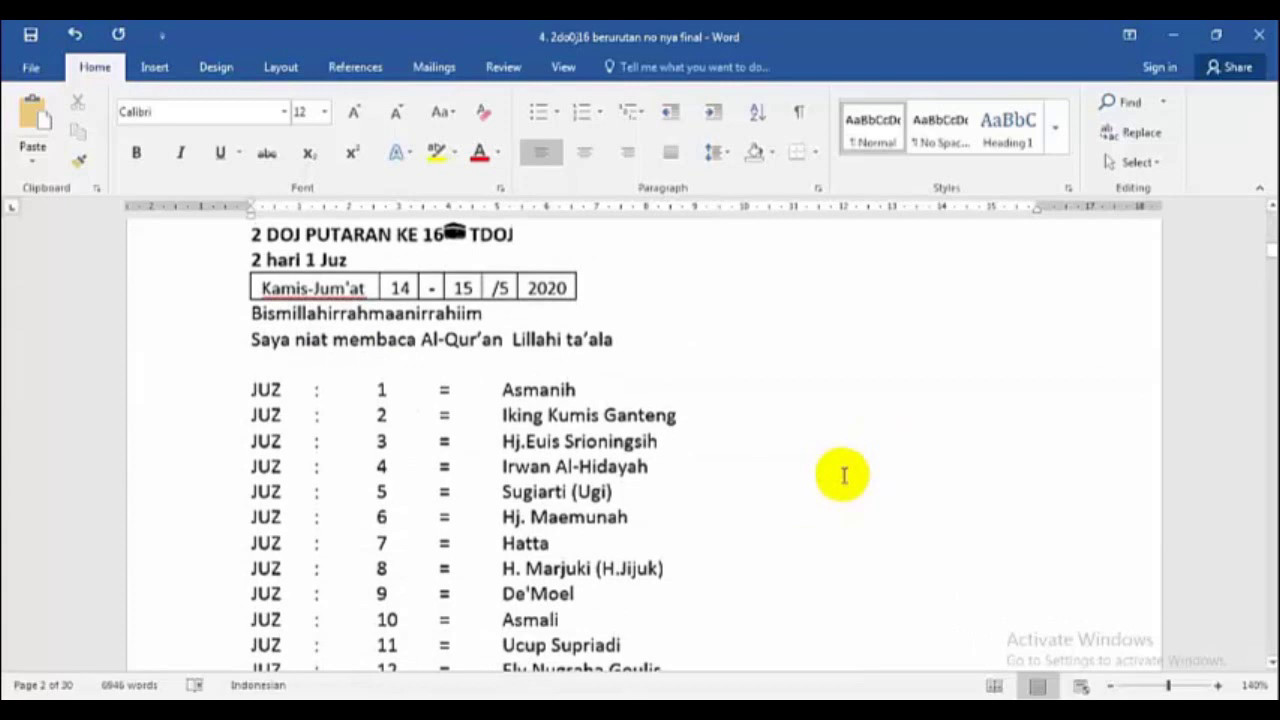
- Switch to the Excel workbook 1. AA. 2DOJ 17 DATA SHORT and paste F1:F30 as values over the juz numbers, starting at C1
mouse_move(390, 710)
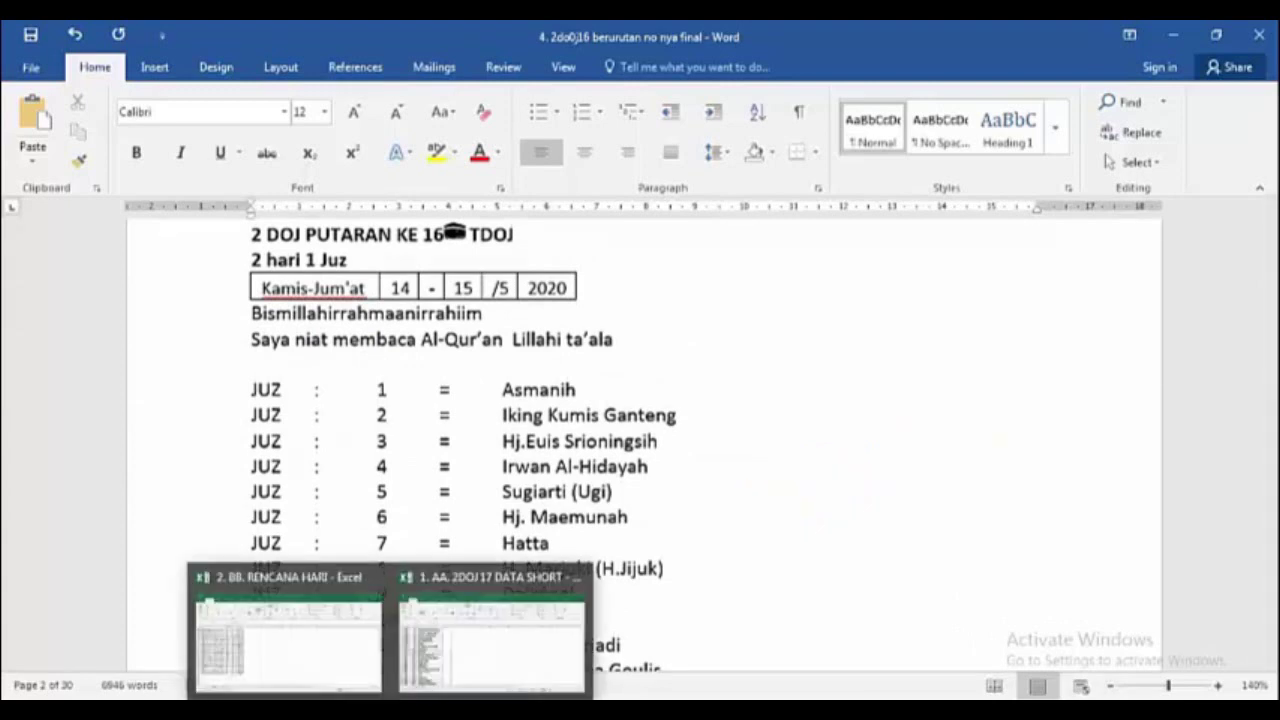
left_click(438, 666)
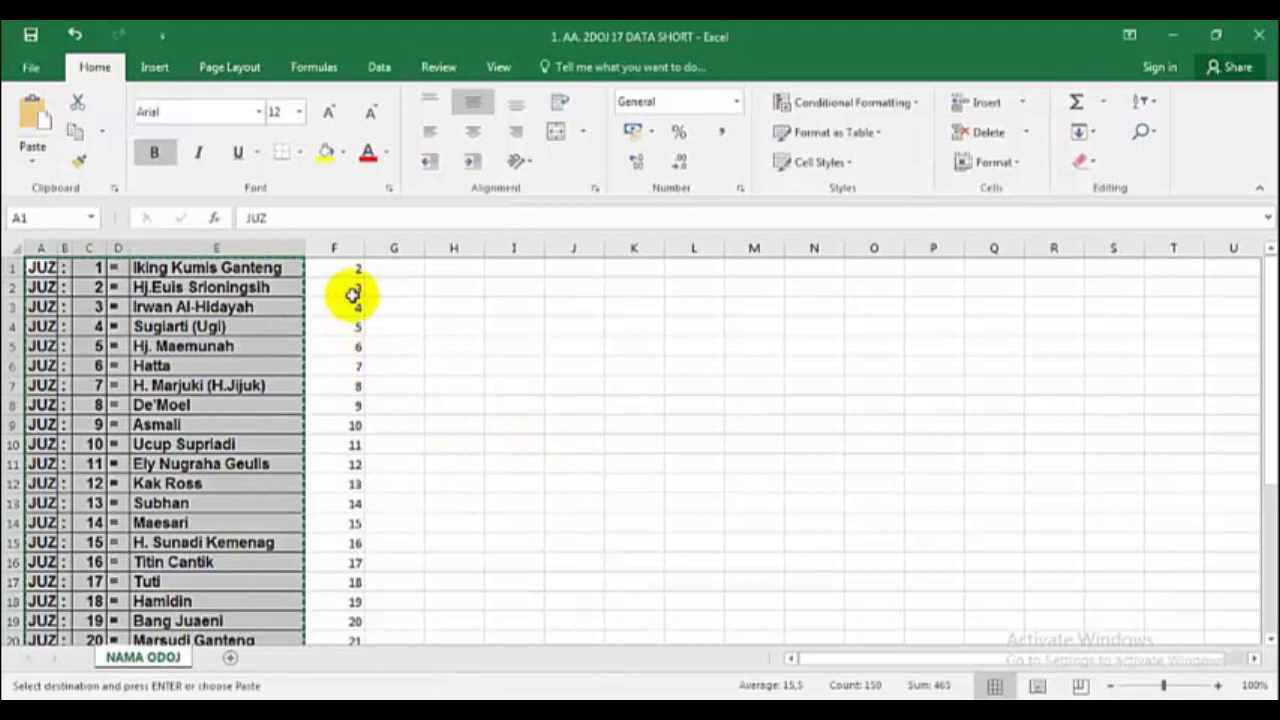
left_click_drag(335, 269, 330, 601)
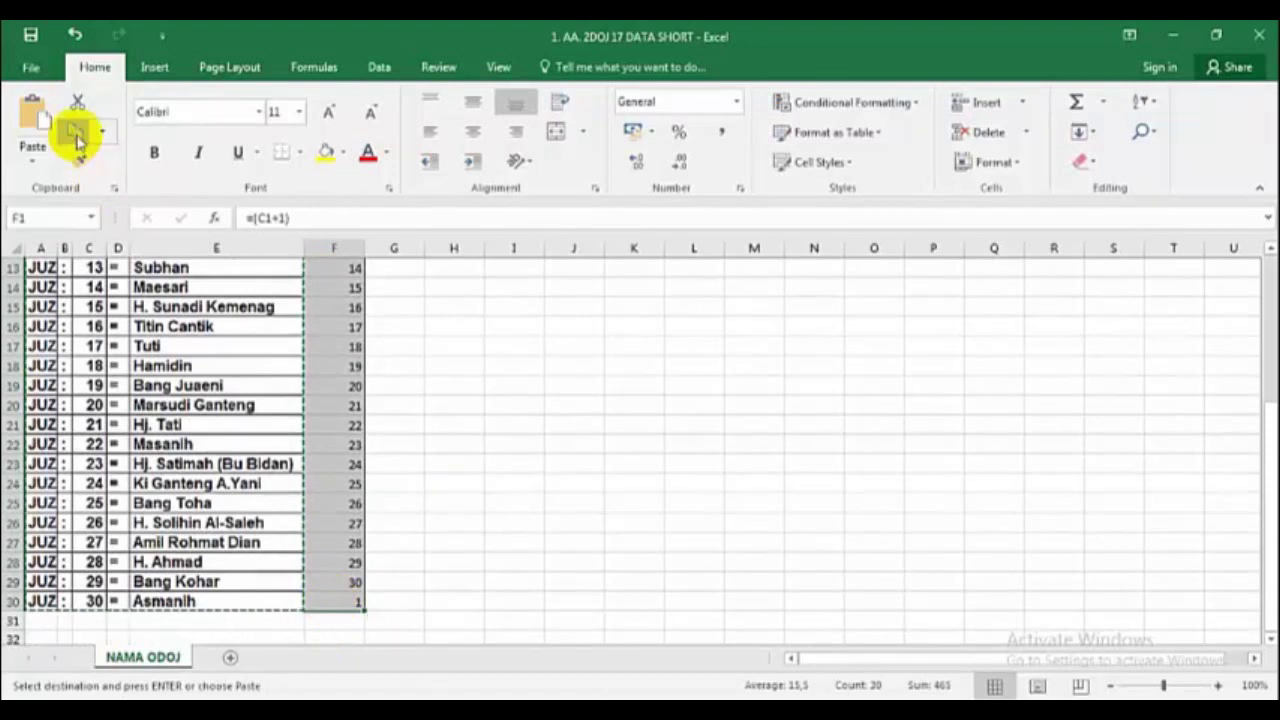
left_click(40, 125)
scroll(725, 486, "down", 1)
scroll(725, 485, "up", 1)
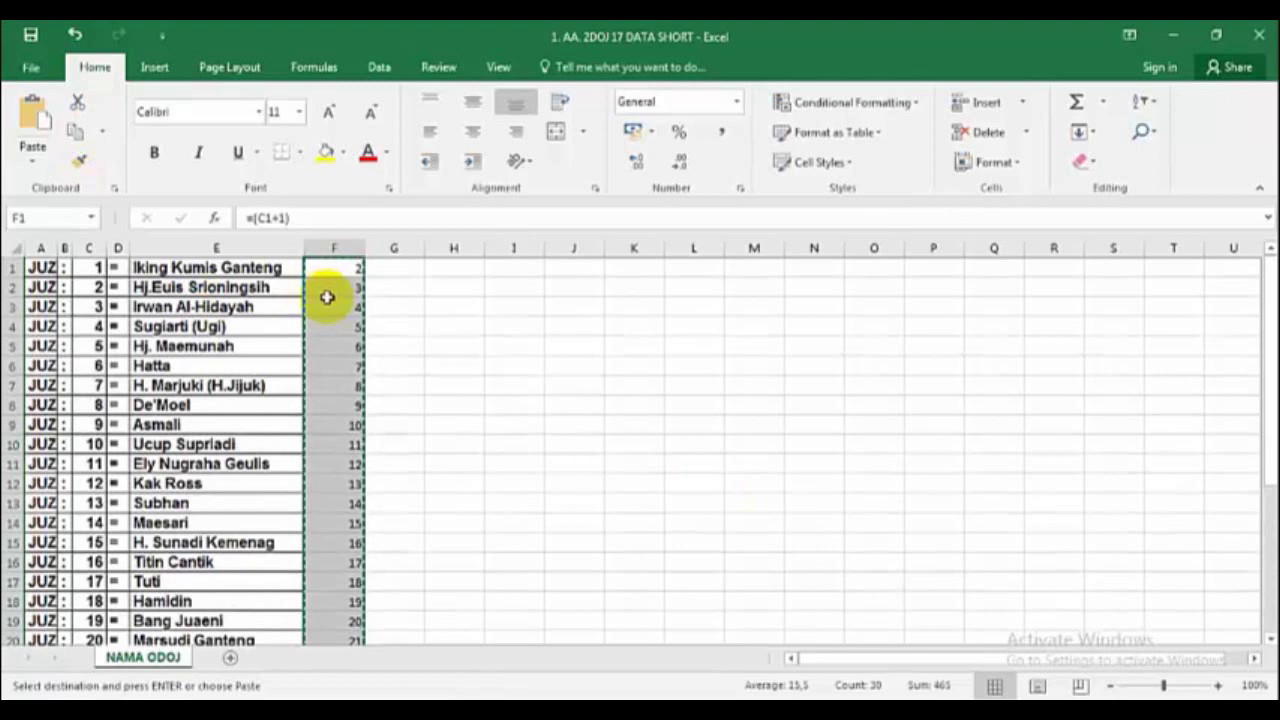
left_click(95, 268)
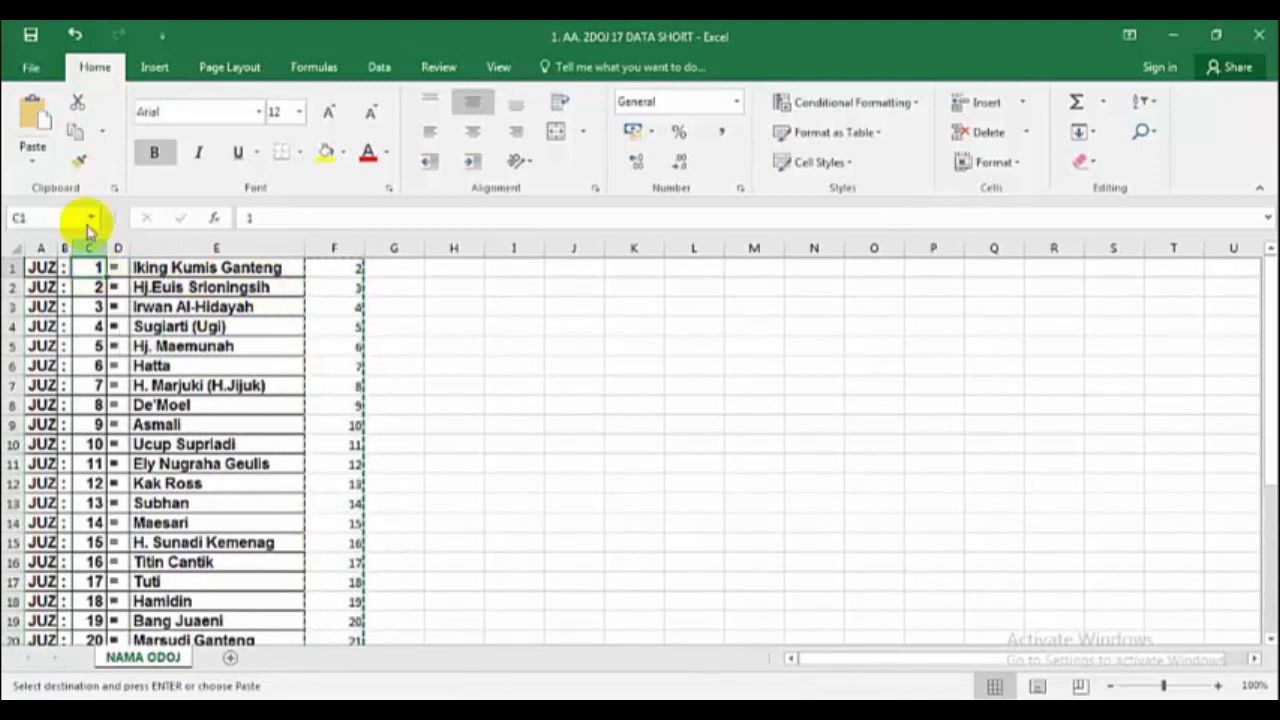
left_click(33, 165)
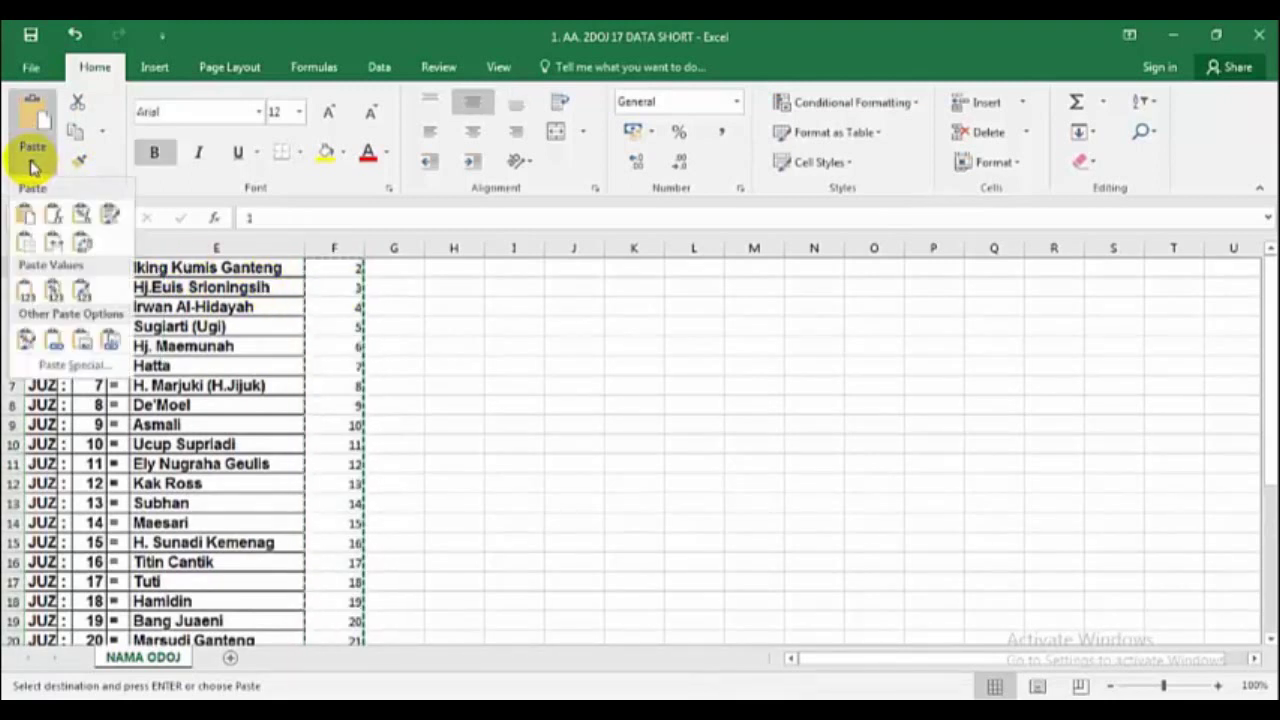
left_click(27, 291)
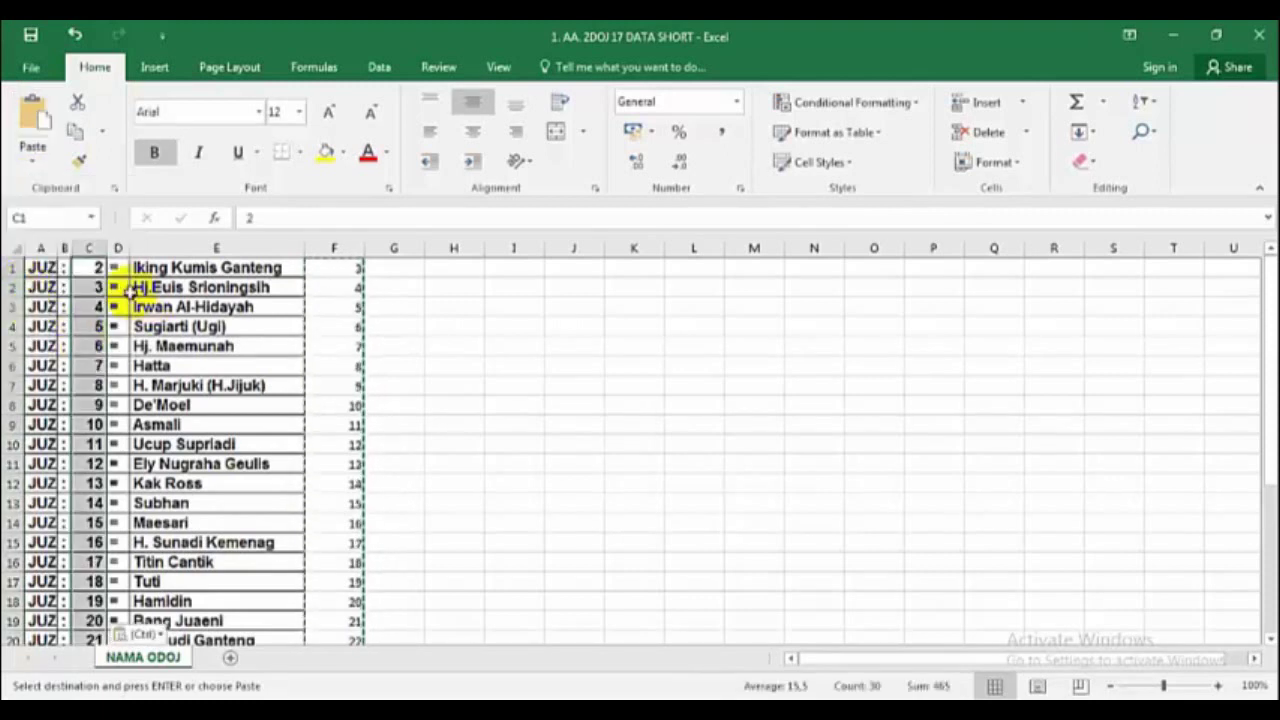
scroll(456, 452, "down", 6)
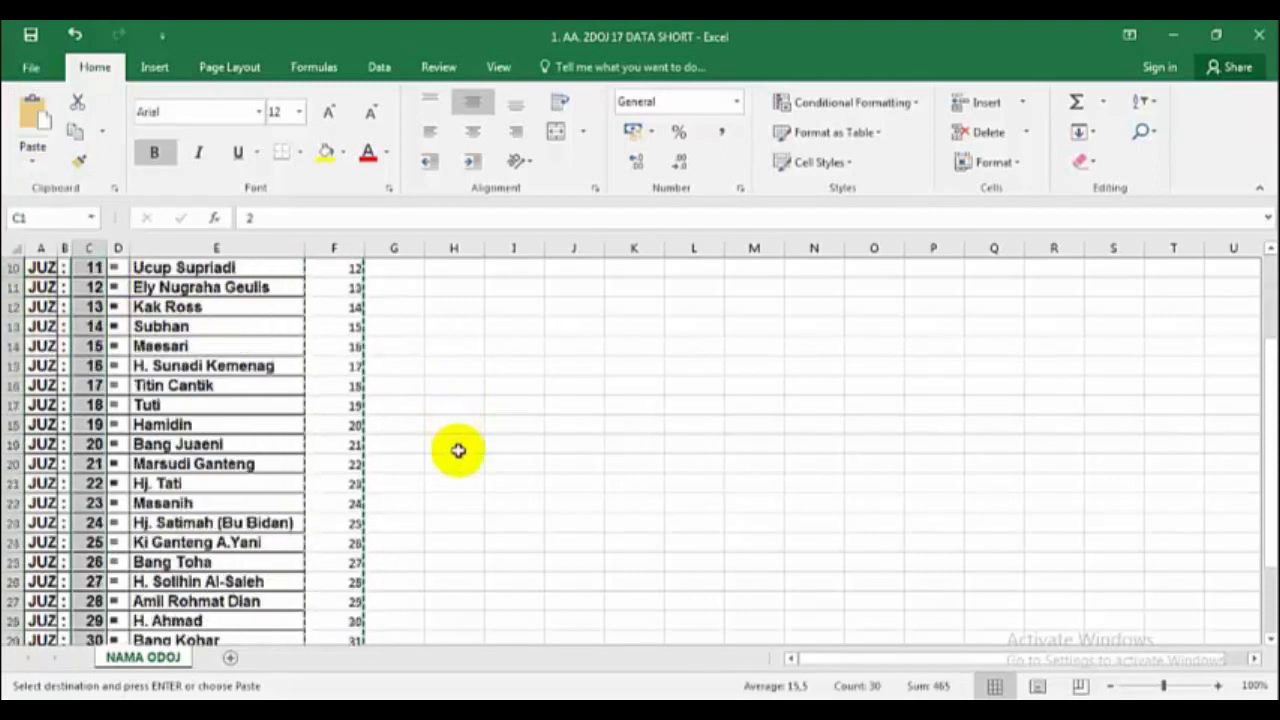
scroll(456, 456, "up", 6)
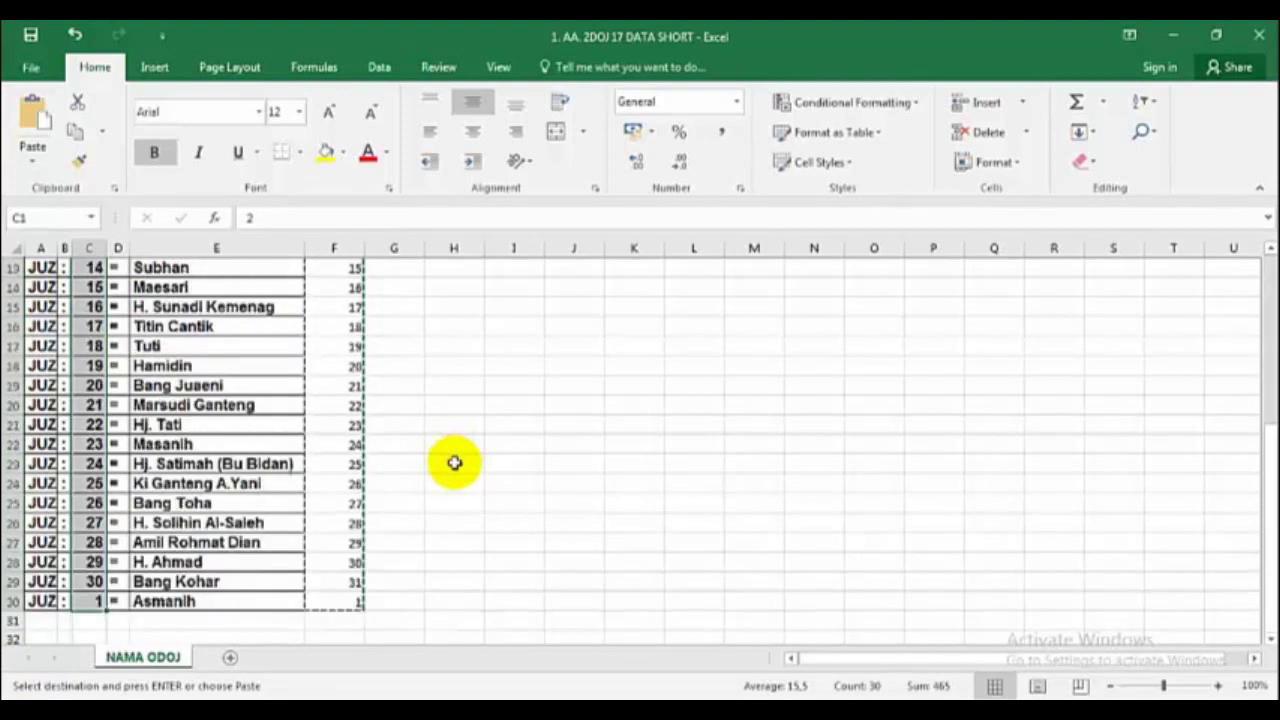
- Sort the renumbered list A1:E30 by Column C on values, smallest to largest
left_click(453, 385)
left_click_drag(40, 267, 197, 608)
scroll(456, 482, "up", 4)
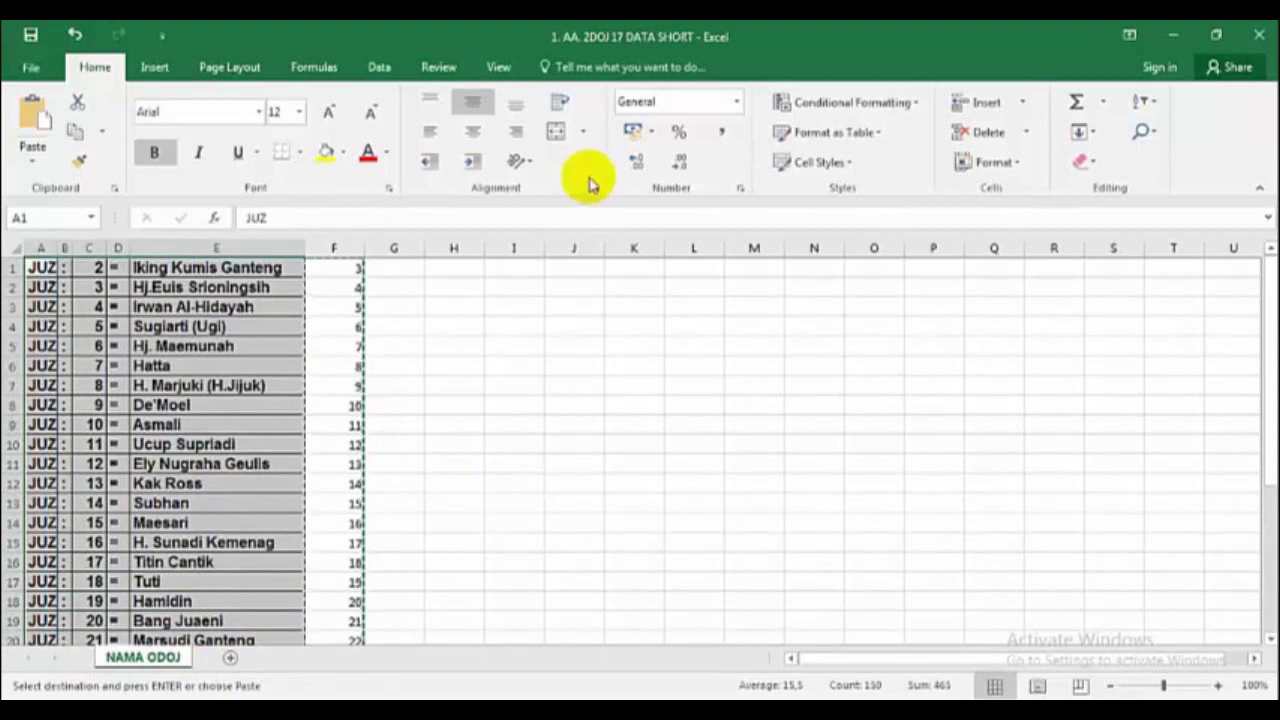
left_click(379, 67)
left_click(514, 116)
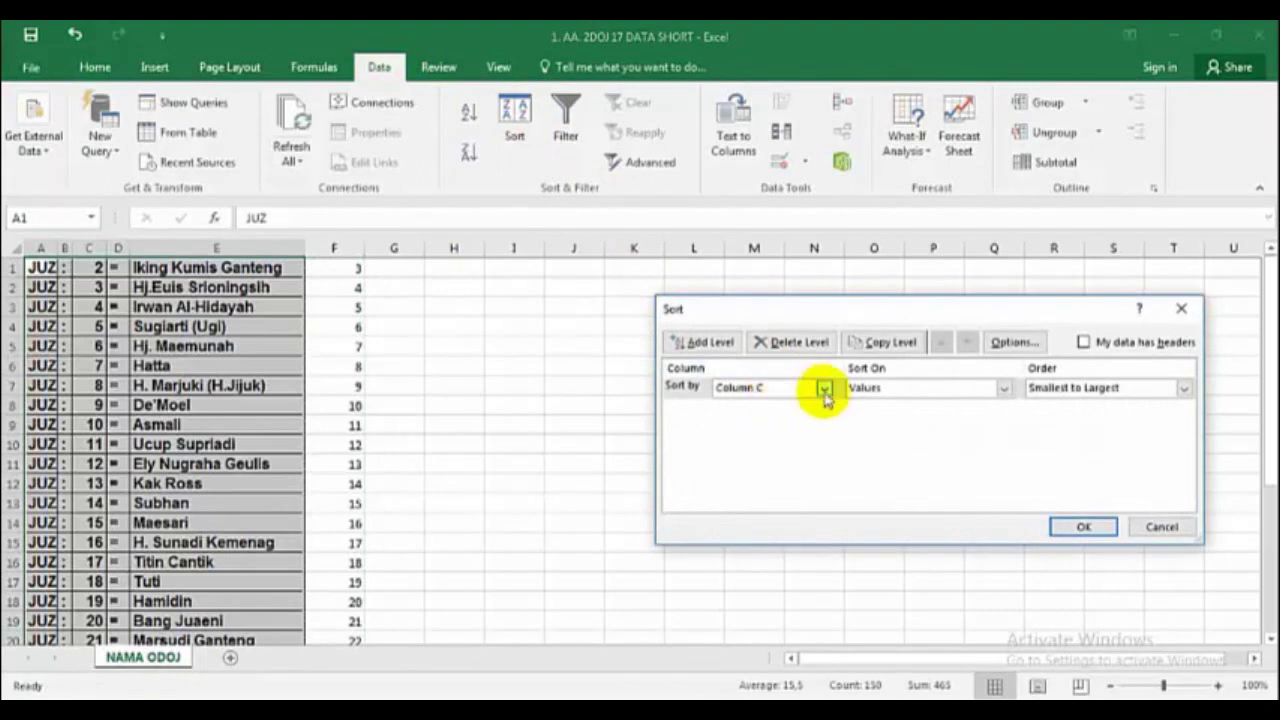
left_click(1092, 537)
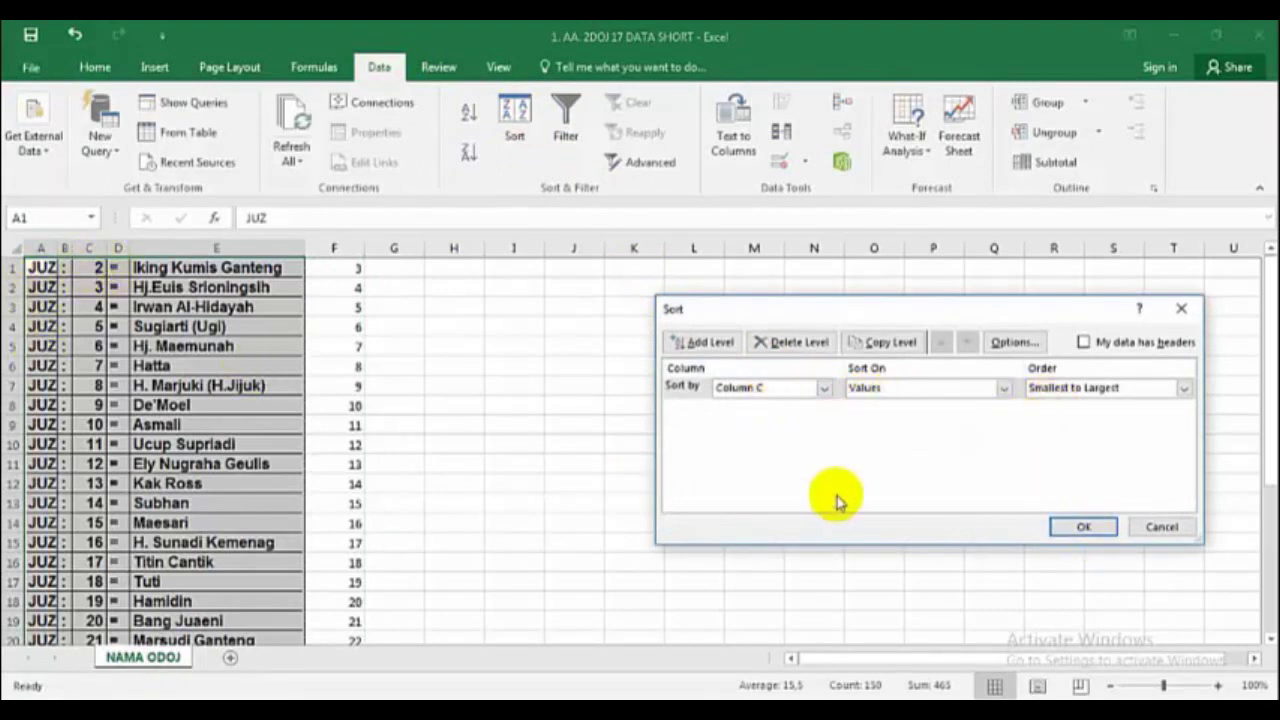
left_click(1084, 527)
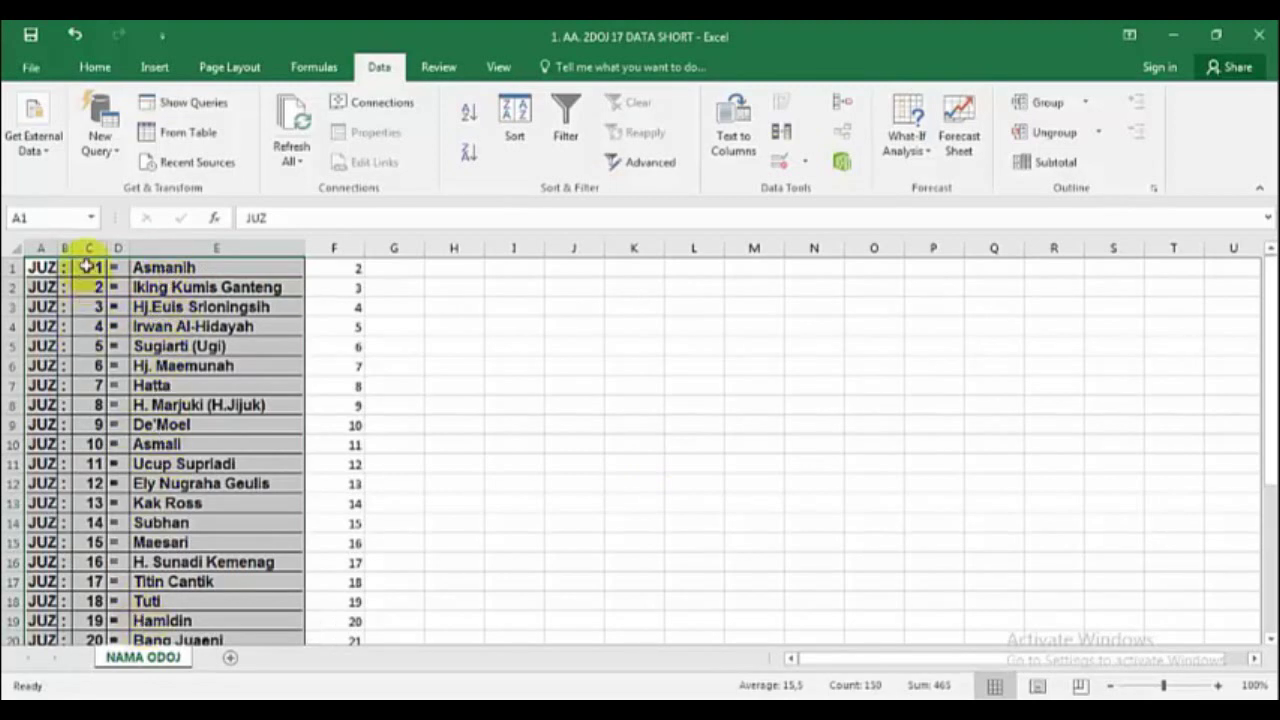
left_click(168, 310)
left_click(170, 326)
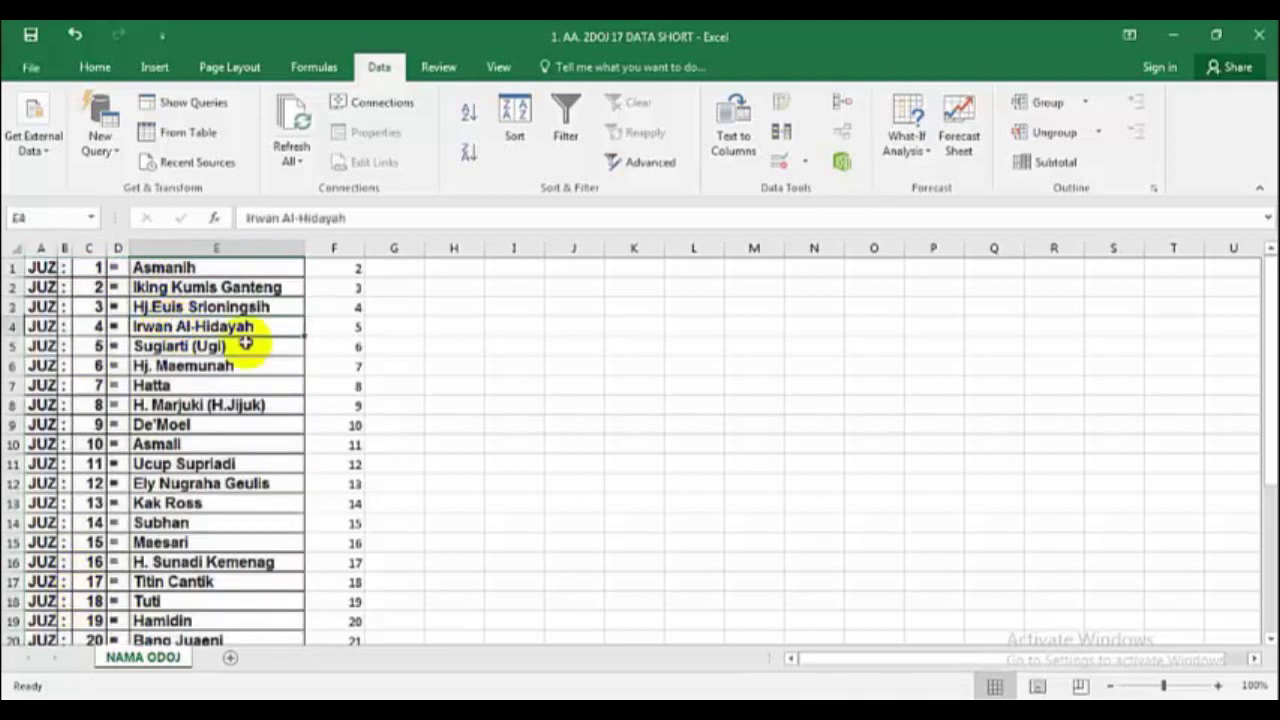
- Copy the re-sorted list A1:E30 and switch to the Kamis-Jum'at 14-15/5 juz list in the Word document
left_click_drag(38, 267, 229, 586)
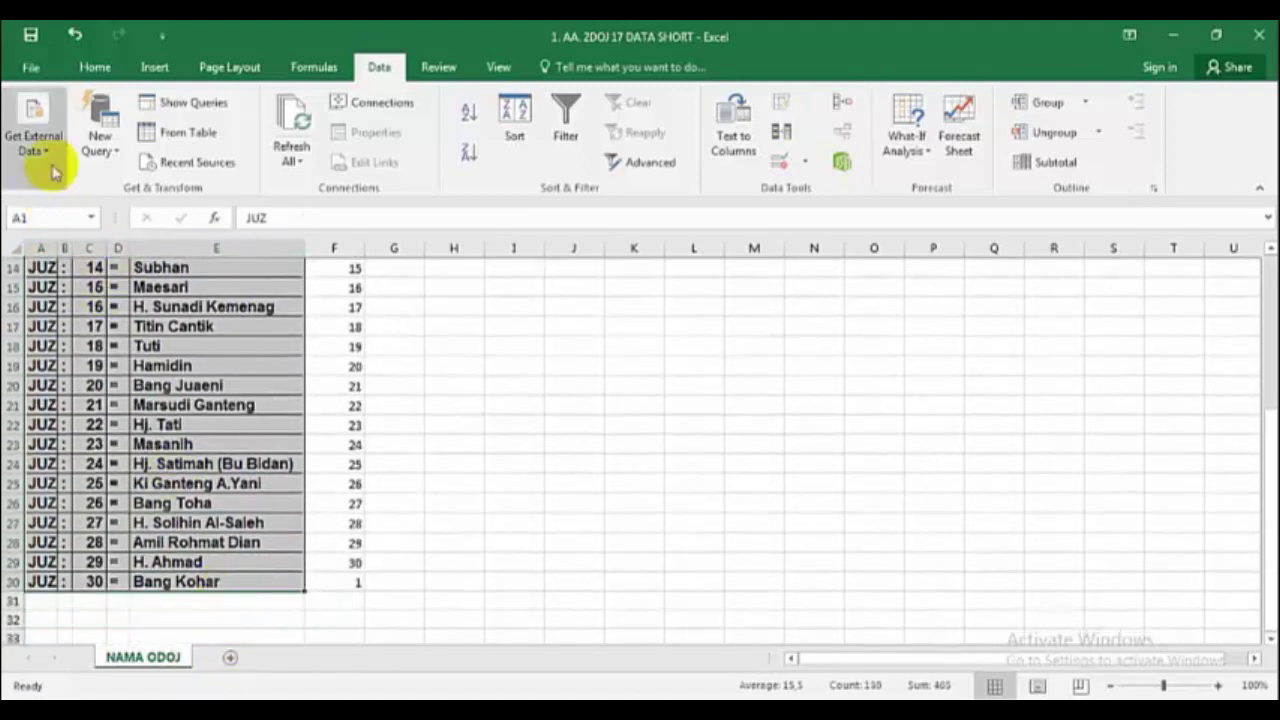
left_click(93, 67)
left_click(75, 131)
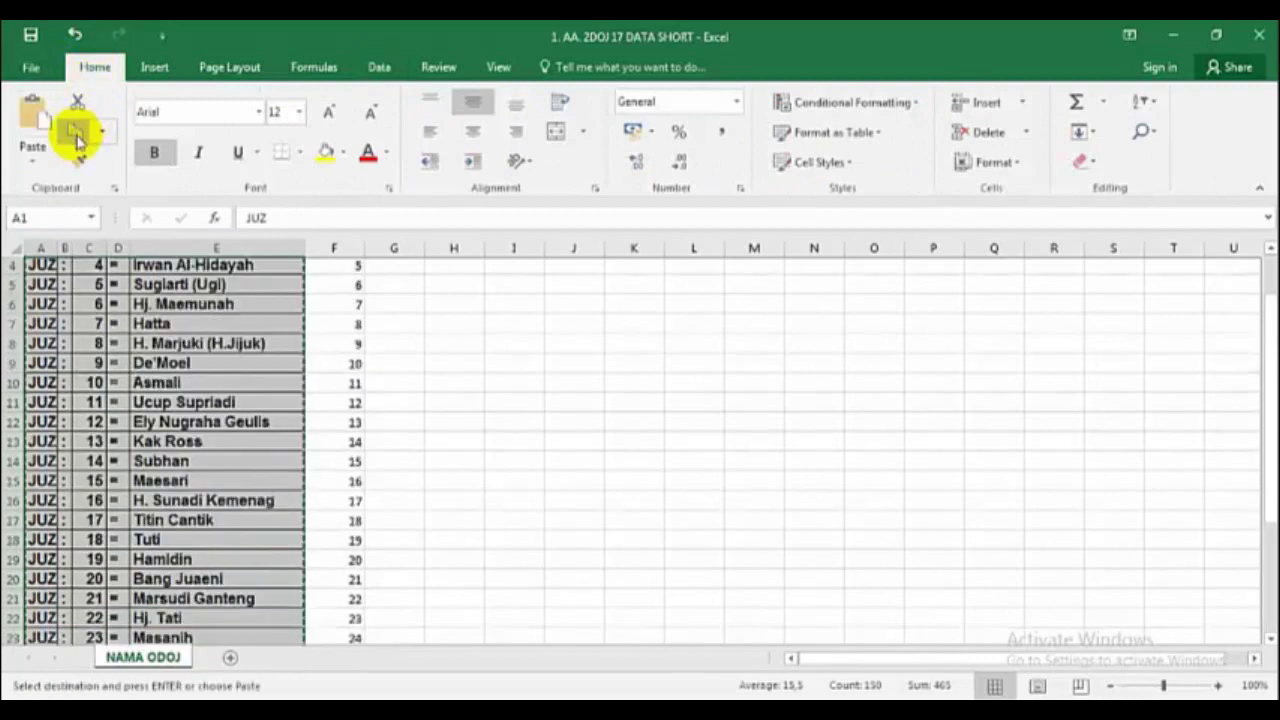
key("alt+Tab")
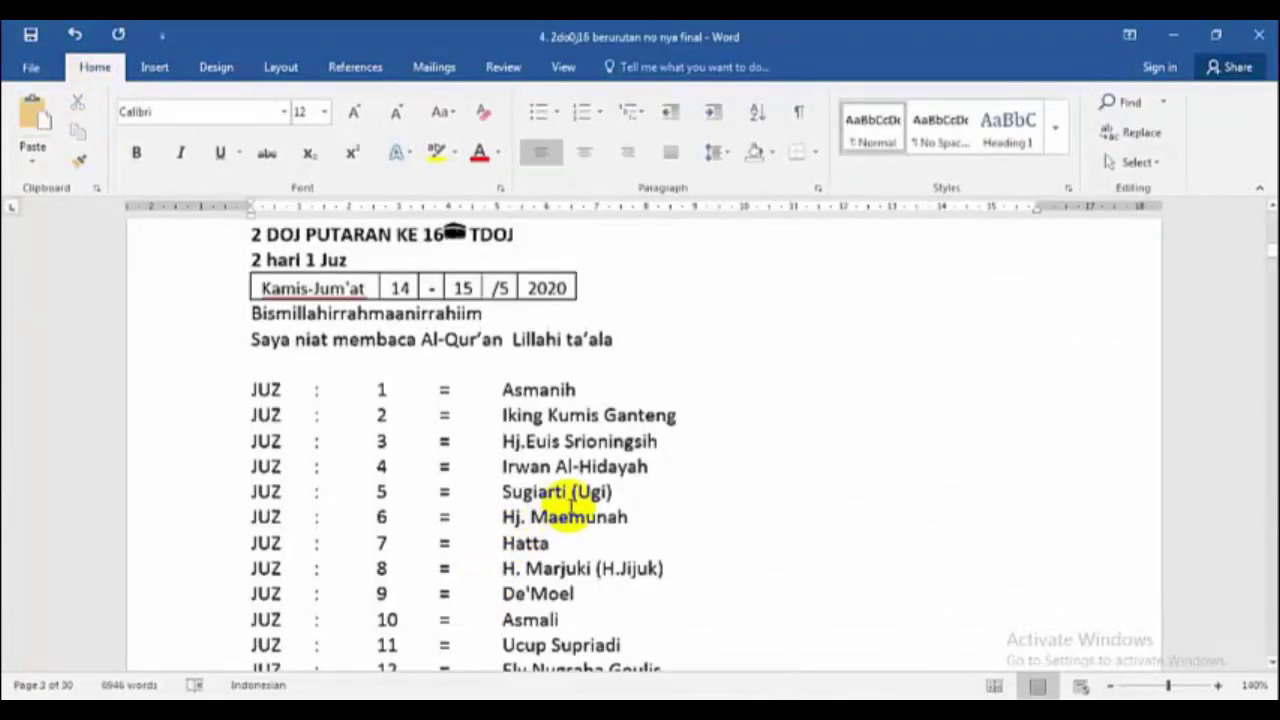
scroll(570, 508, "down", 1)
scroll(570, 508, "up", 2)
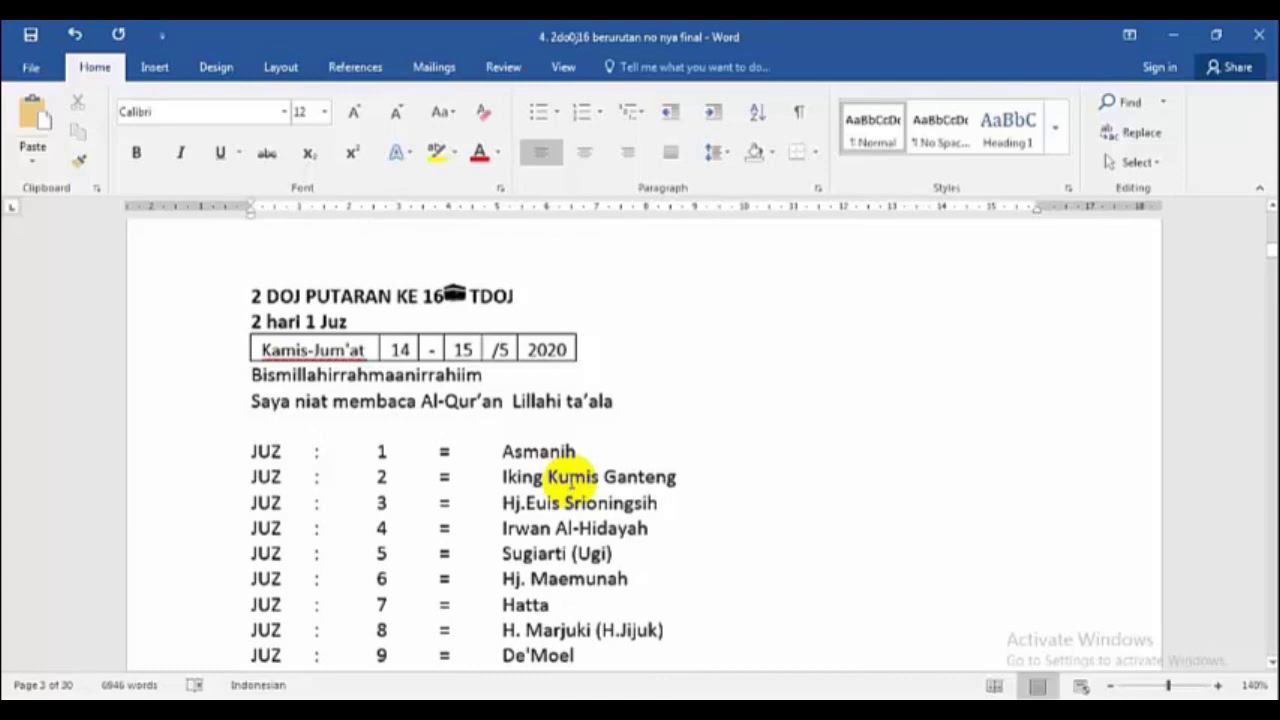
scroll(573, 484, "down", 1)
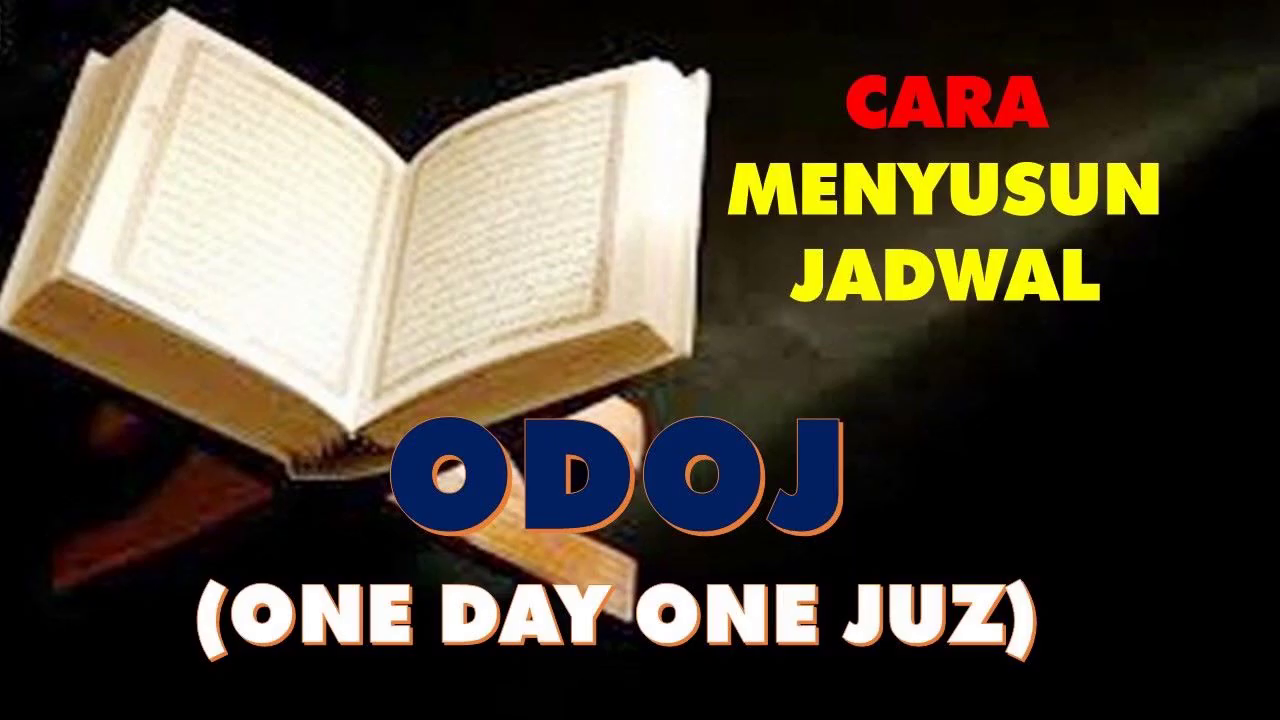